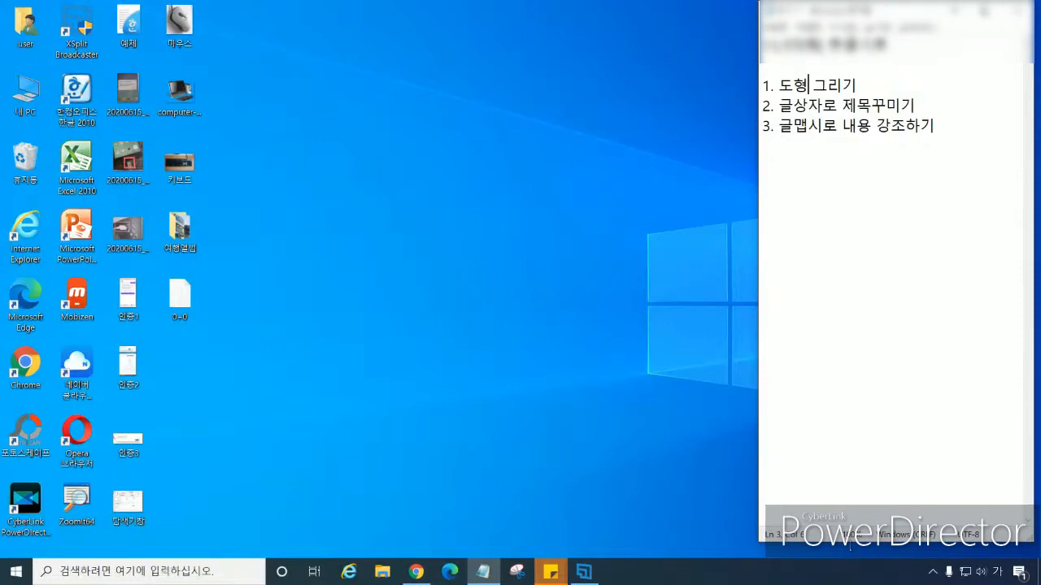
Highlight the 글상자로 and 글맵시로 내용 outline text in the notes and reposition the 마스크알림판001.jpg image window
{"action": "left_click_drag", "start_coordinate": [850, 542], "coordinate": [850, 553]}
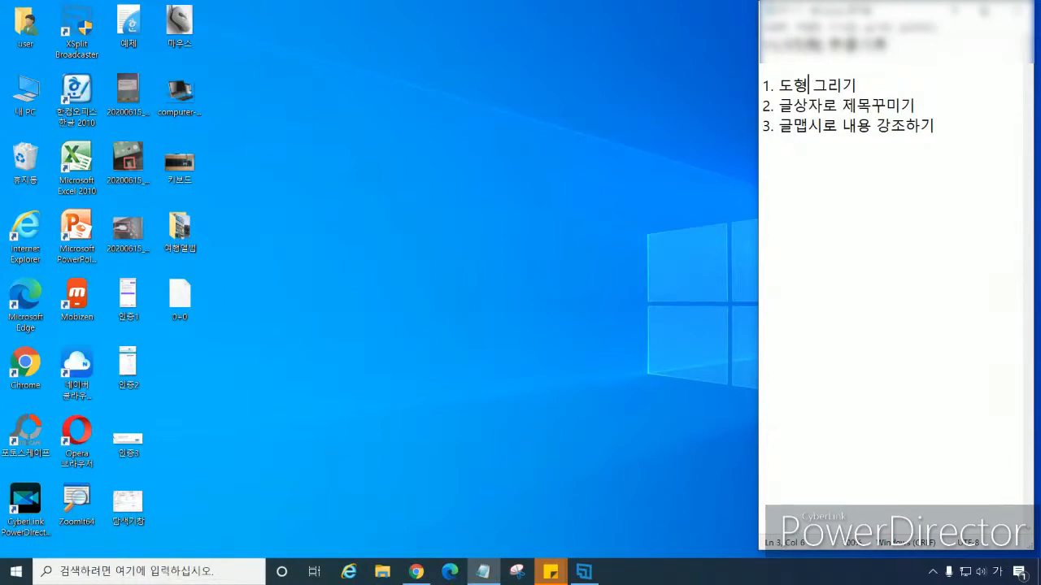
{"action": "double_click", "coordinate": [782, 106]}
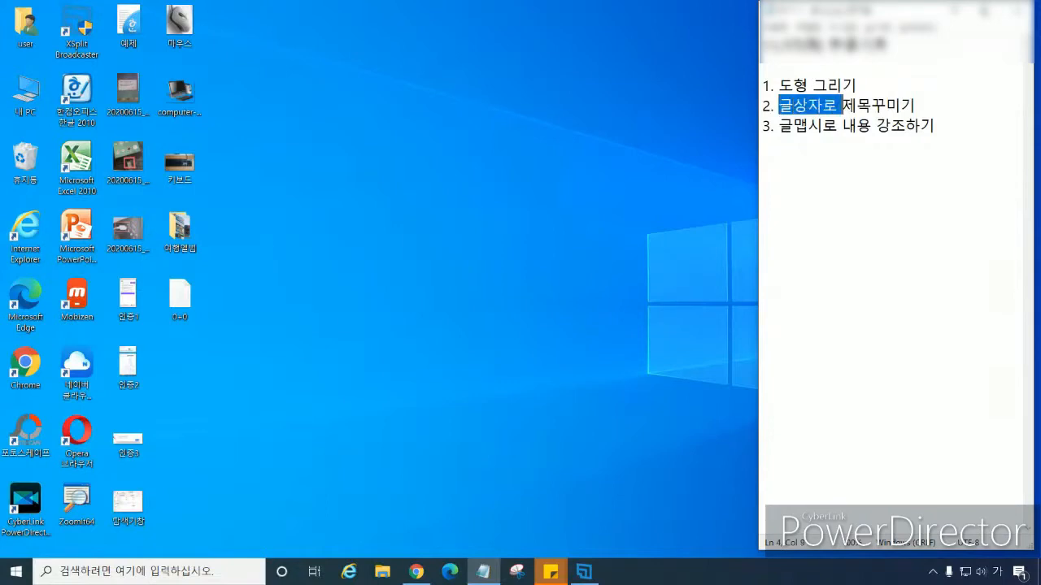
{"action": "left_click_drag", "start_coordinate": [778, 126], "coordinate": [877, 126]}
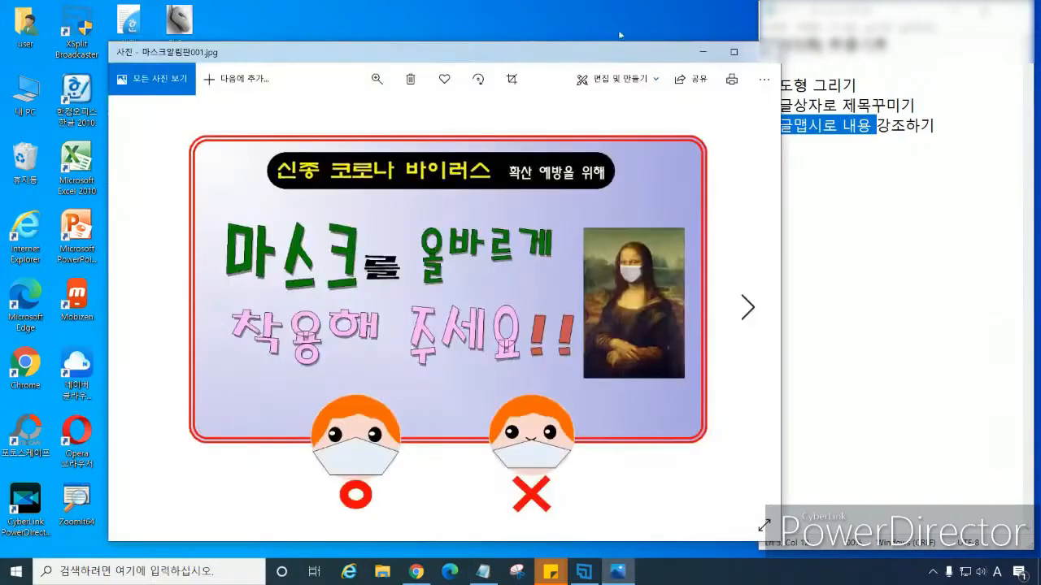
{"action": "left_click_drag", "start_coordinate": [598, 58], "coordinate": [552, 50]}
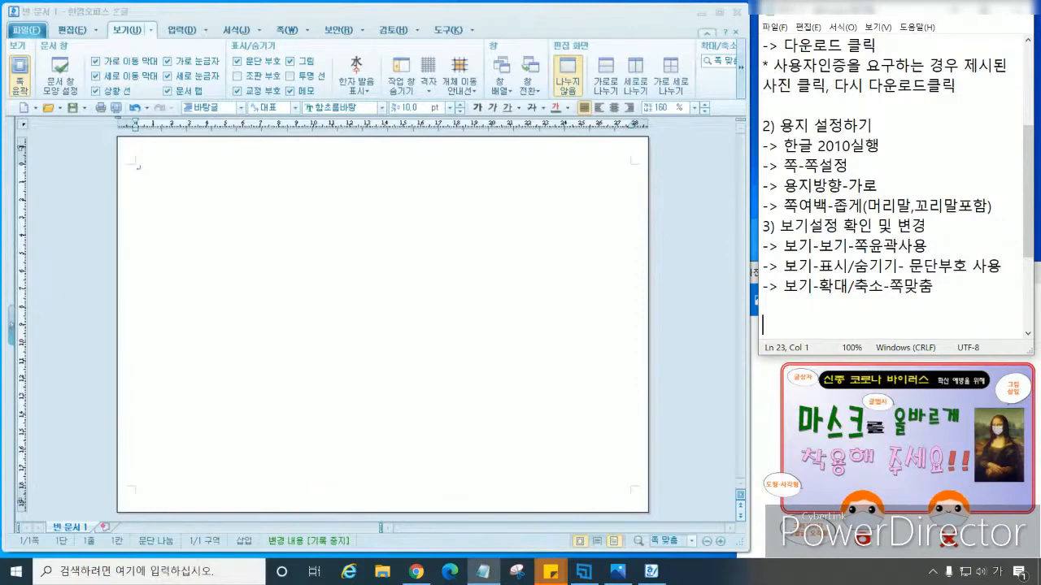
Add the heading "4) 배경도형 넣기" below the view-settings section of the notes and start a new line
{"action": "type", "text": "4) 배경"}
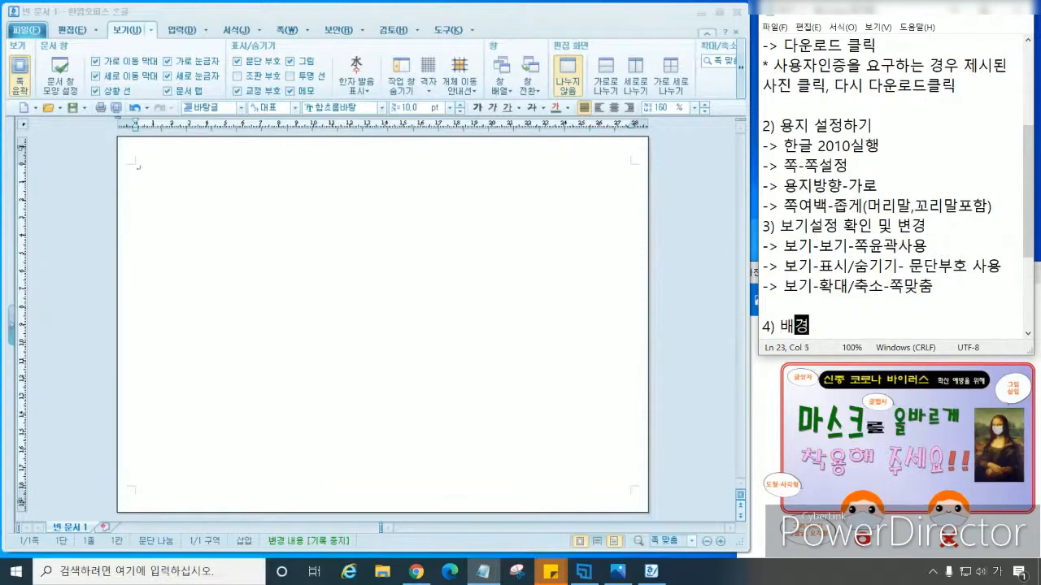
{"action": "type", "text": "도형 넣기"}
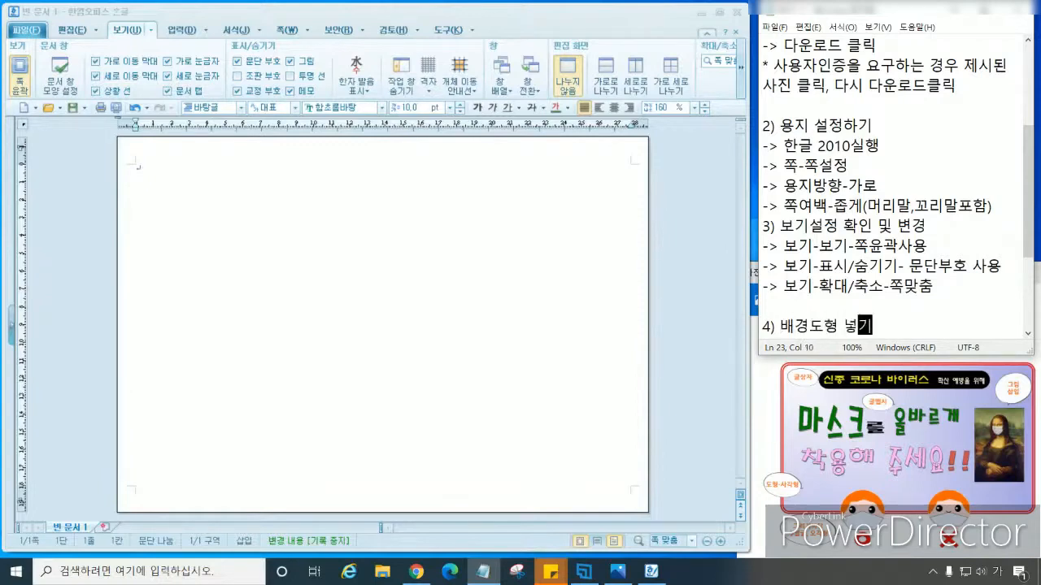
{"action": "key", "text": "Return"}
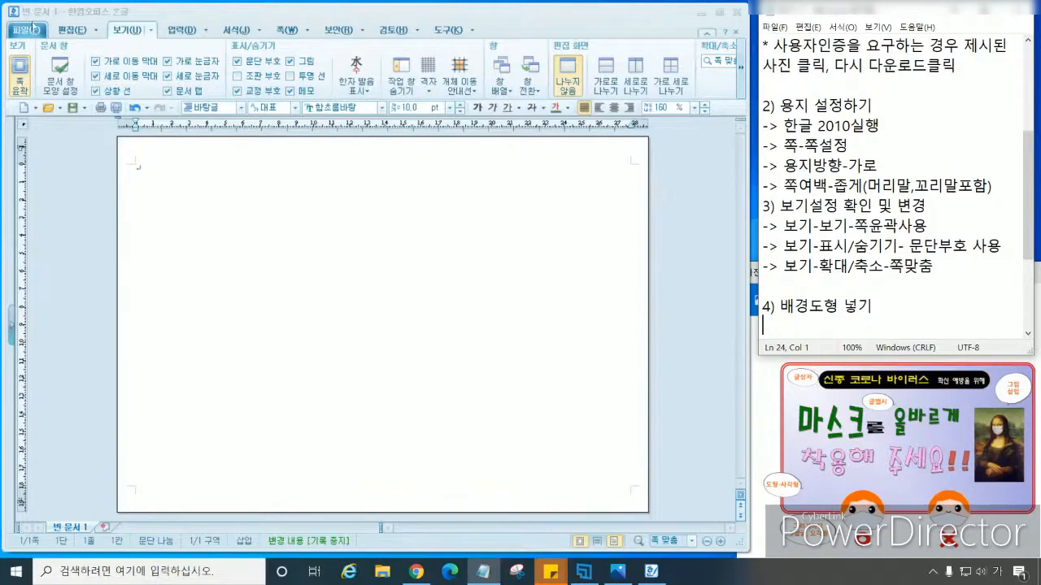
Draw a rectangle about 193 mm wide and 108 mm high in the upper part of the blank landscape page
{"action": "left_click", "coordinate": [177, 33]}
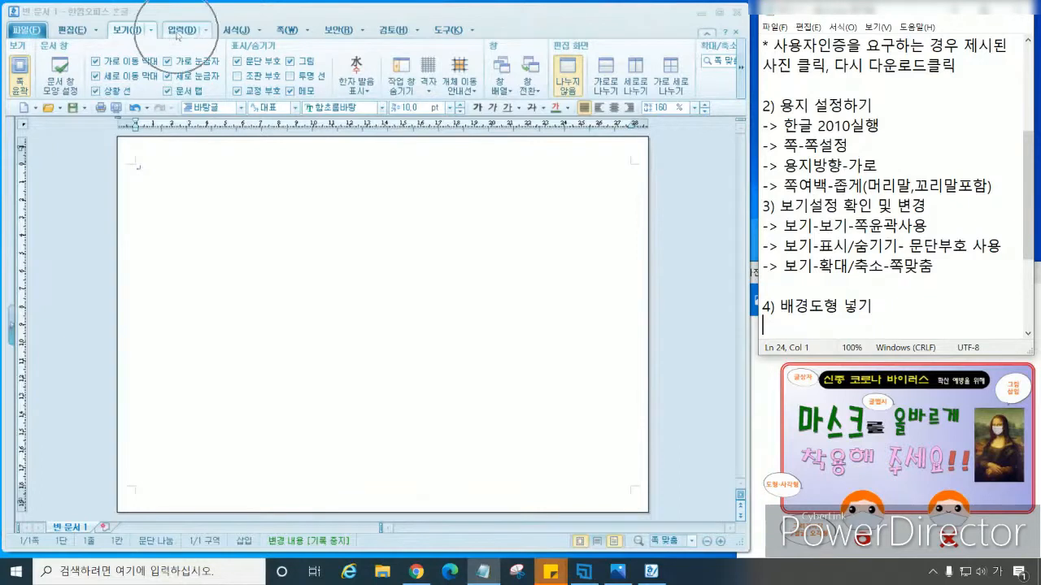
{"action": "key", "text": "ctrl"}
{"action": "key", "text": "ctrl"}
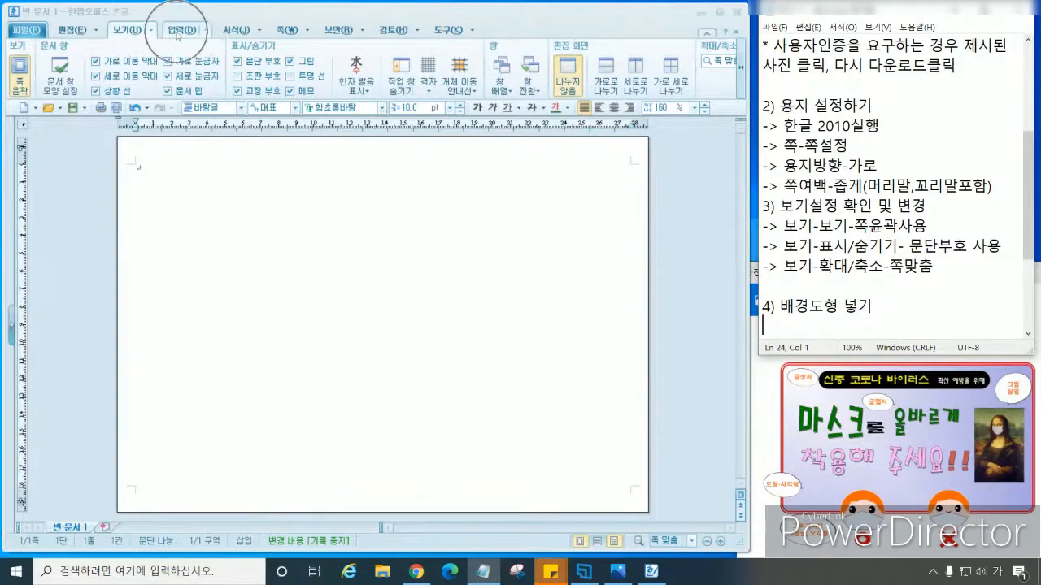
{"action": "left_click", "coordinate": [177, 33]}
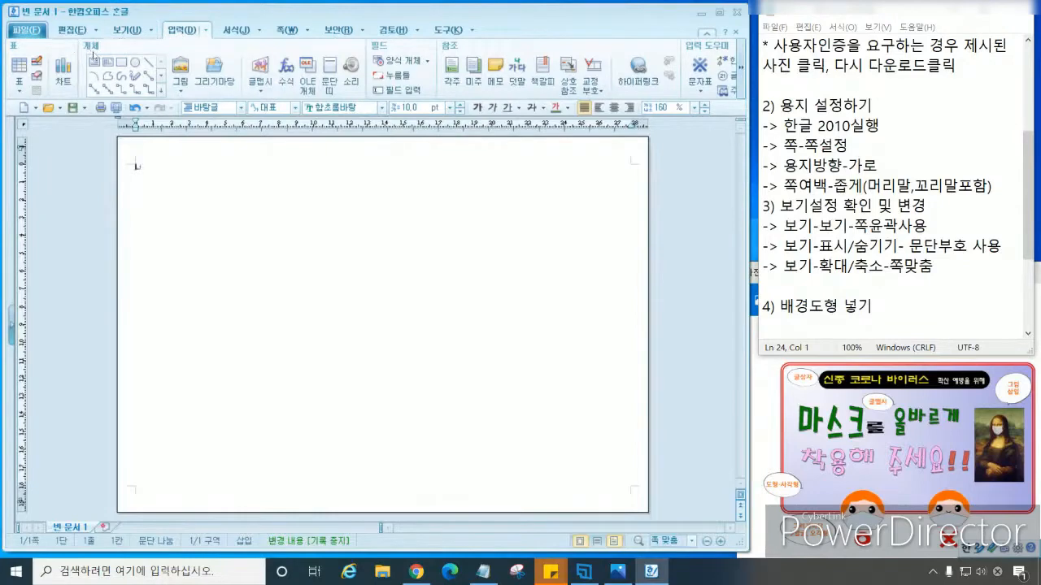
{"action": "key", "text": "ctrl"}
{"action": "key", "text": "ctrl"}
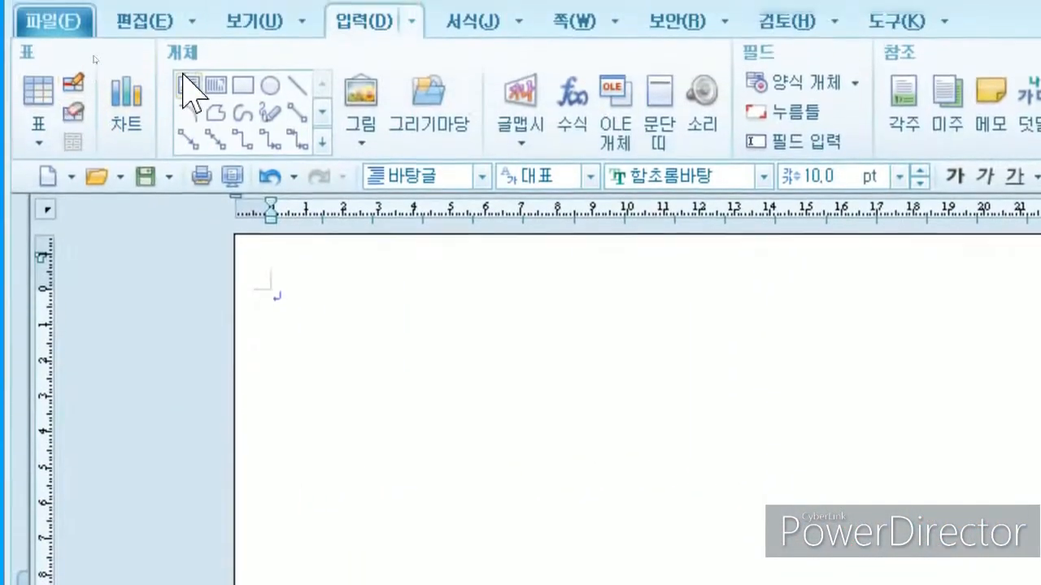
{"action": "left_click", "coordinate": [243, 94]}
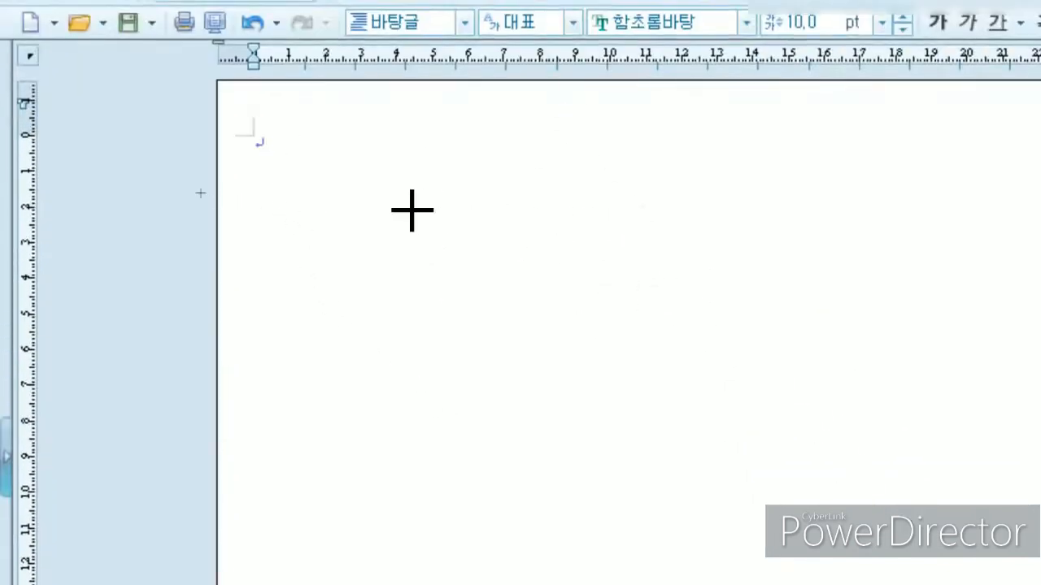
{"action": "left_click_drag", "start_coordinate": [307, 141], "coordinate": [912, 509]}
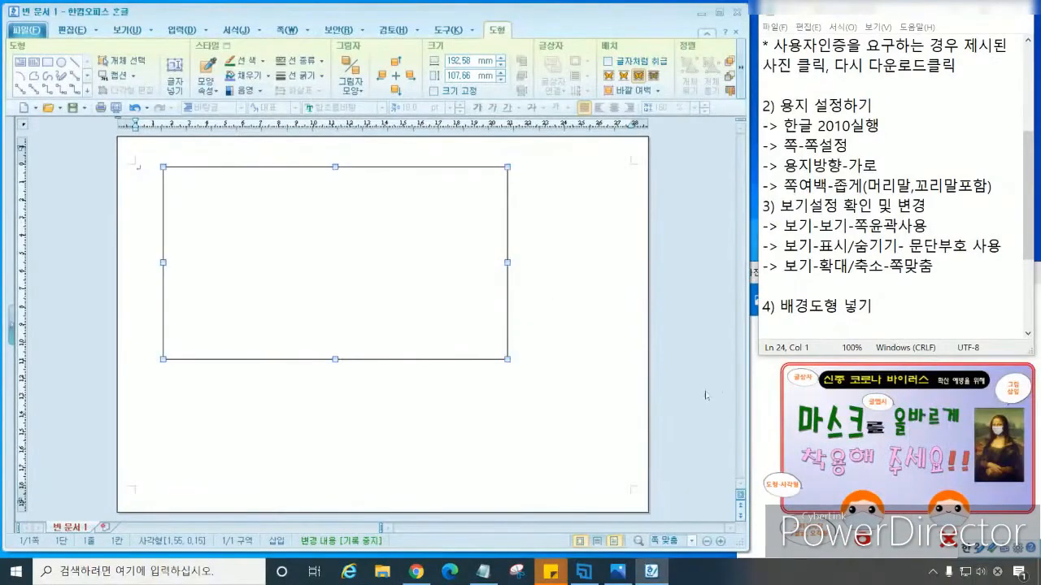
Add the line "-> 입력-개체-도형-직사각형 클릭" under heading 4 in the notes
{"action": "left_click", "coordinate": [765, 325]}
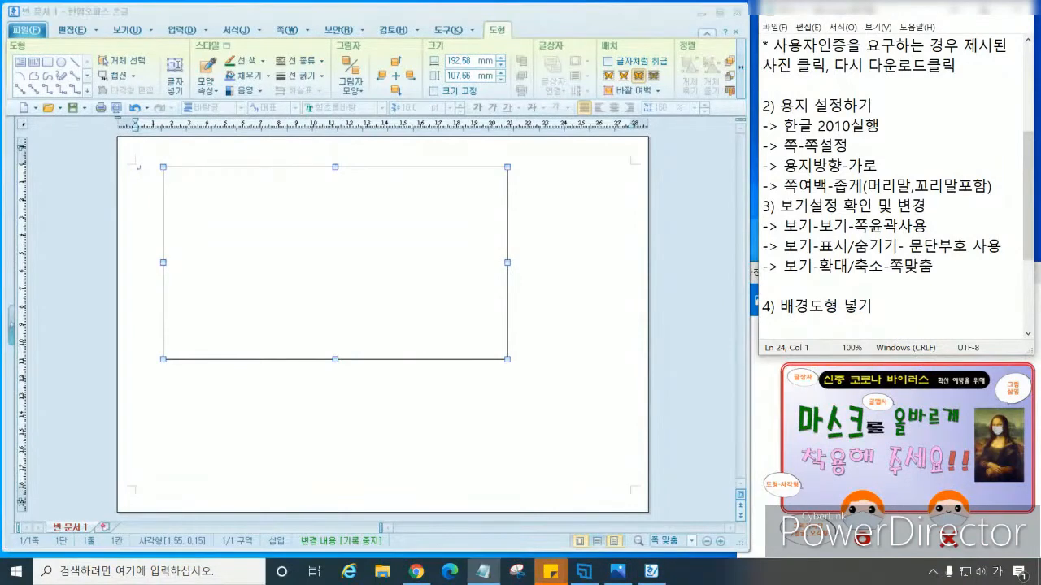
{"action": "type", "text": "-> 입력-개"}
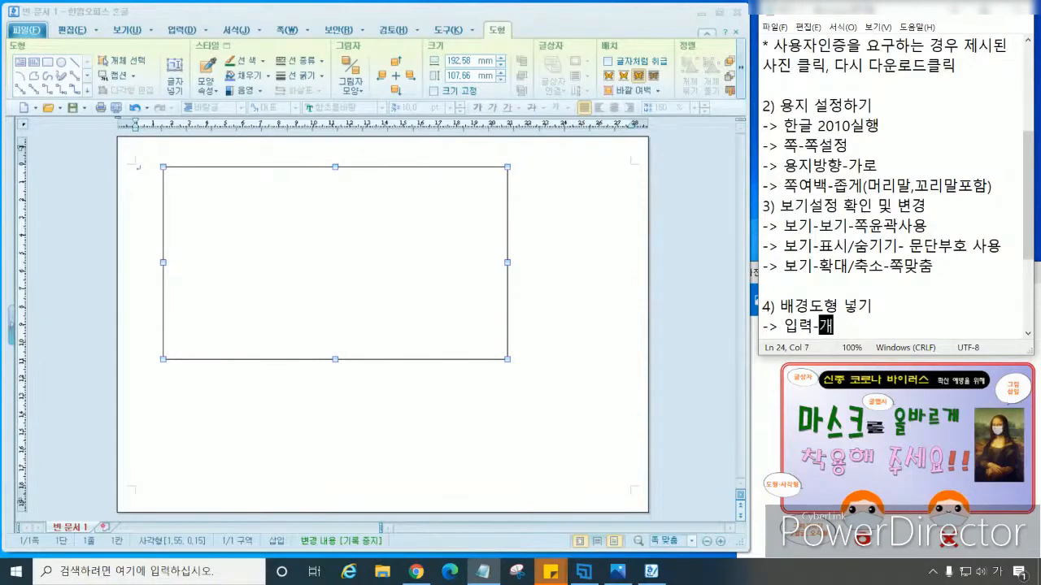
{"action": "type", "text": "체-도형꾸"}
{"action": "type", "text": "미"}
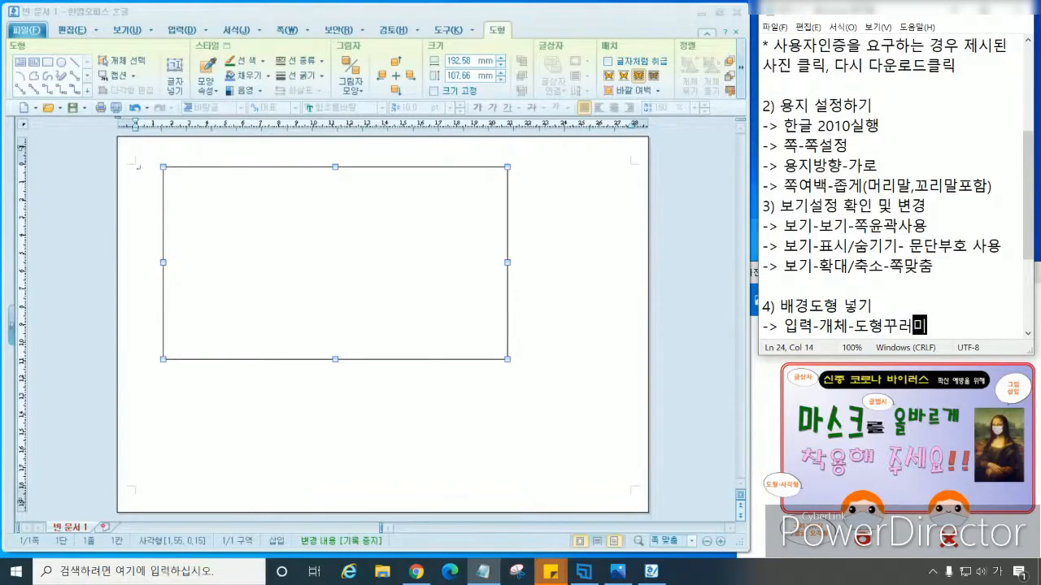
{"action": "key", "text": "BackSpace"}
{"action": "key", "text": "BackSpace"}
{"action": "key", "text": "BackSpace"}
{"action": "type", "text": "-직사각형 클릭"}
{"action": "key", "text": "Return"}
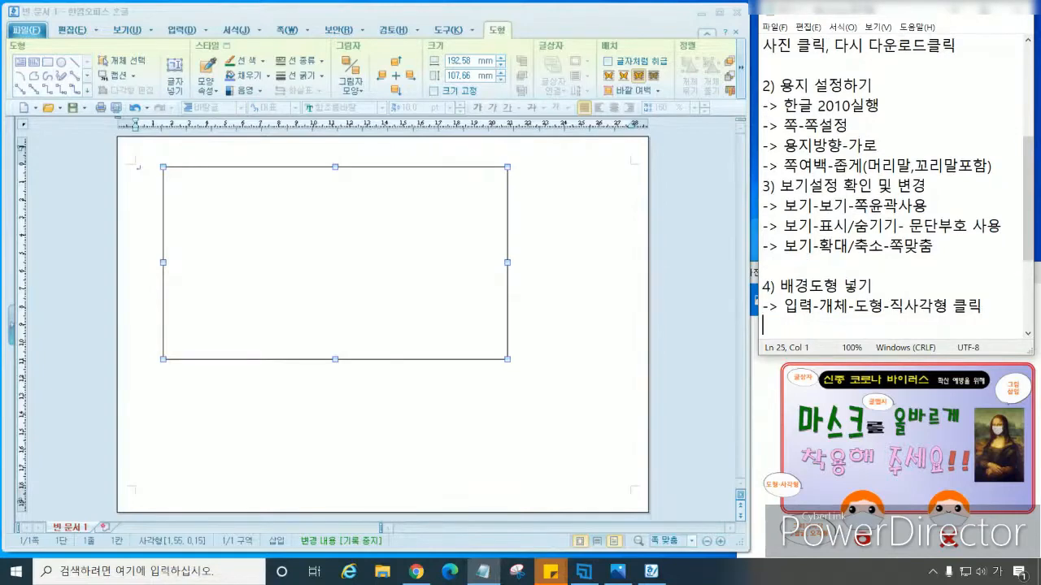
Add the line "-> 본문에 드래그로 도형 추가" as the second item under heading 4 in the notes
{"action": "type", "text": "-> 봄누"}
{"action": "key", "text": "BackSpace"}
{"action": "key", "text": "BackSpace"}
{"action": "key", "text": "BackSpace"}
{"action": "type", "text": "본ㅁ문에 드래그"}
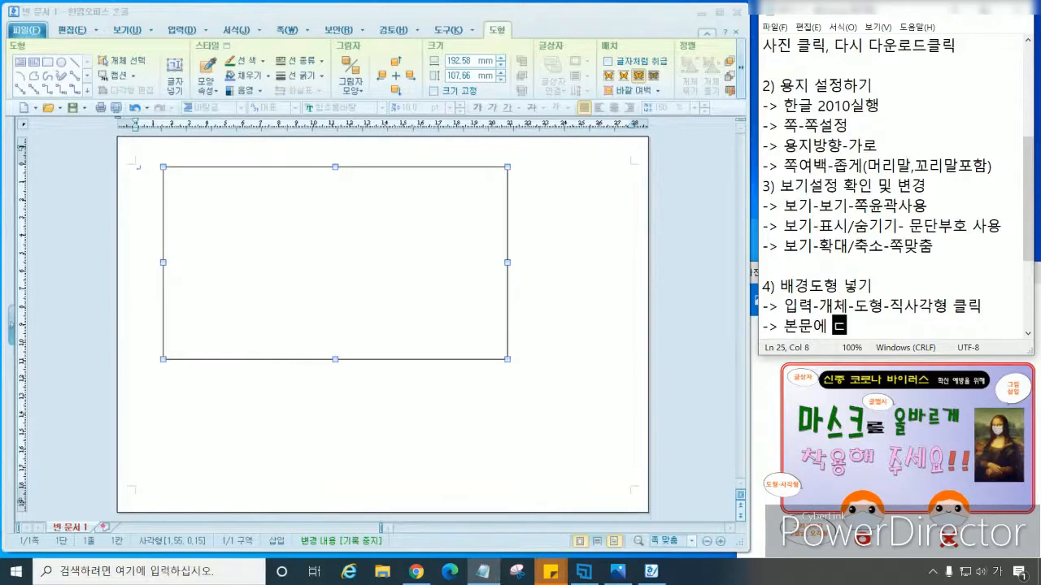
{"action": "type", "text": "로 도형 추가"}
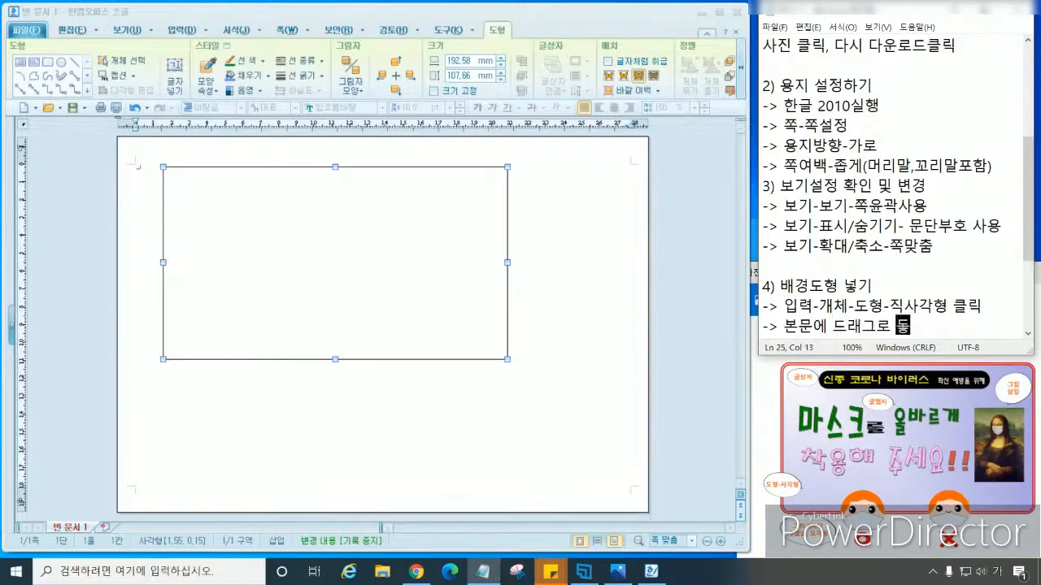
{"action": "key", "text": "Return"}
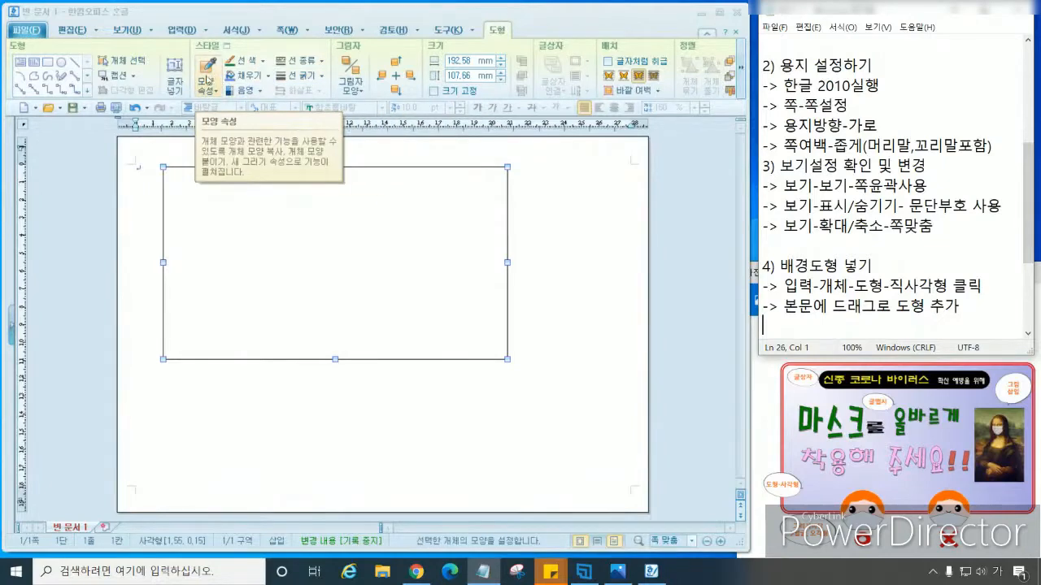
Set the rectangle's outline colour to red (RGB 255,0,0) and its line type to a double line
{"action": "left_click", "coordinate": [207, 79]}
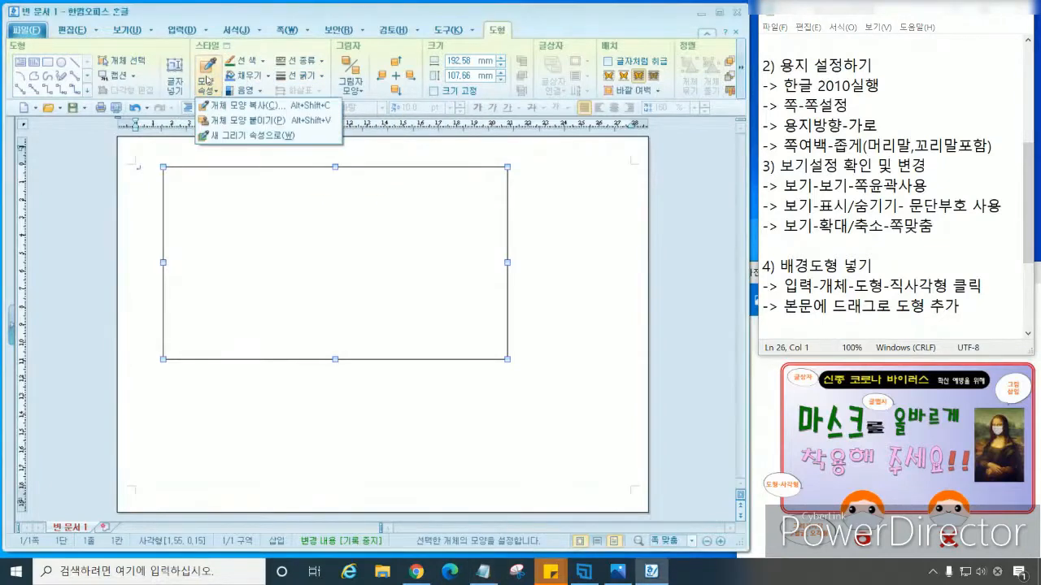
{"action": "left_click", "coordinate": [208, 80]}
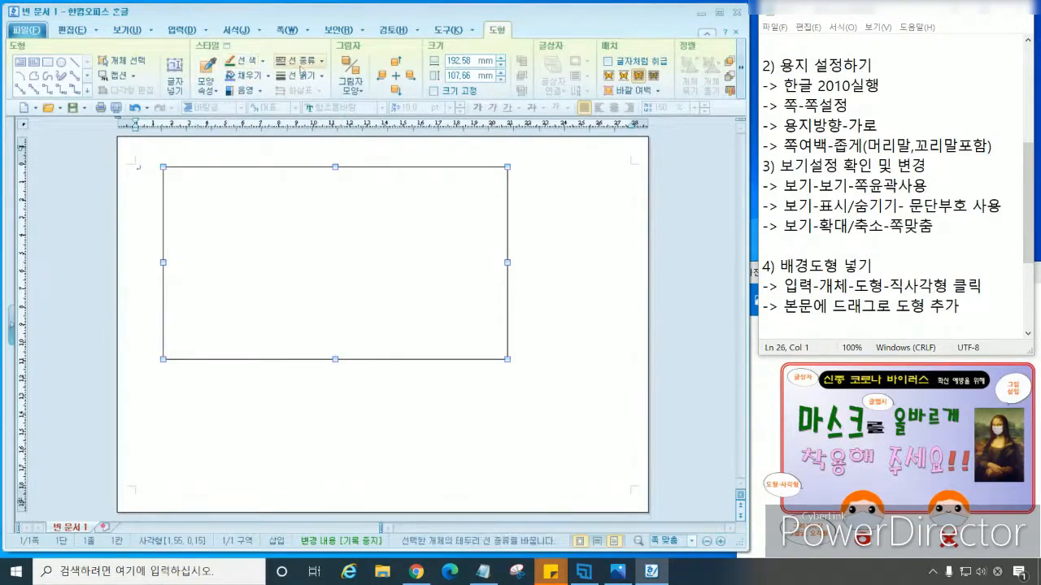
{"action": "left_click", "coordinate": [262, 61]}
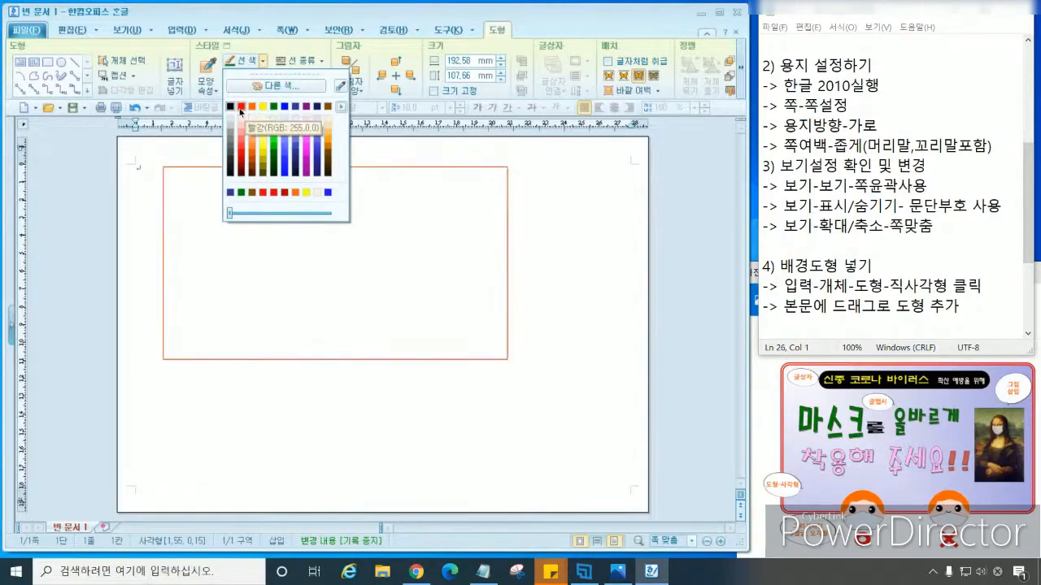
{"action": "left_click", "coordinate": [241, 106]}
{"action": "left_click", "coordinate": [301, 61]}
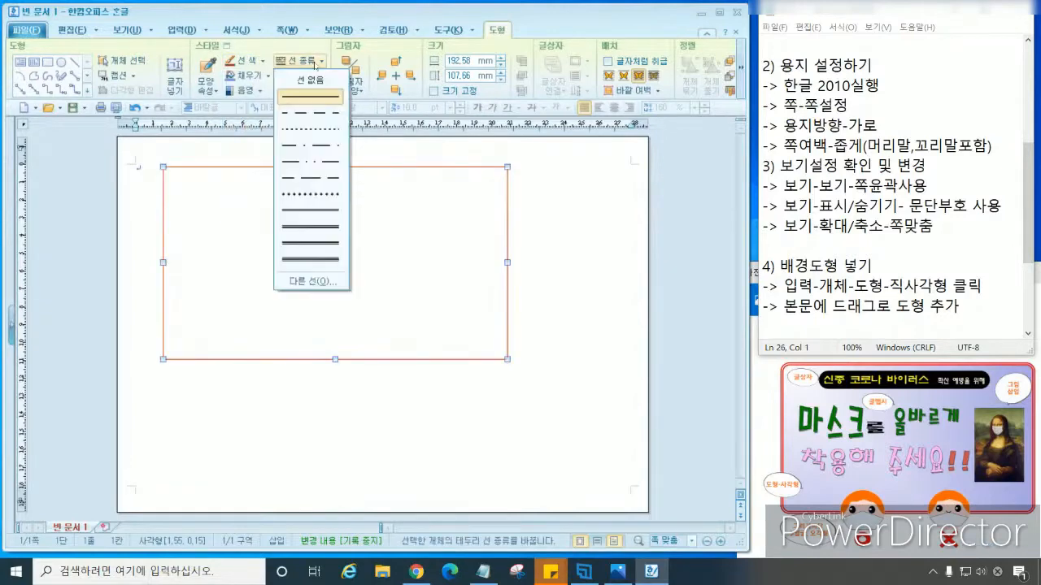
{"action": "left_click", "coordinate": [309, 209]}
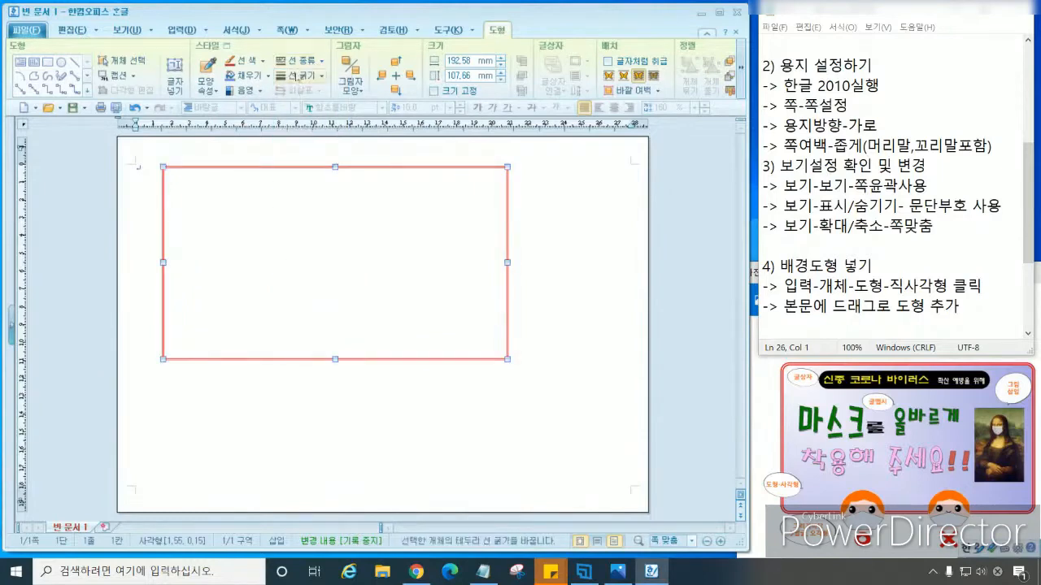
Set the rectangle's outline thickness to 3 mm and fill it with 탁한 황갈 80% 밝게
{"action": "left_click", "coordinate": [299, 76]}
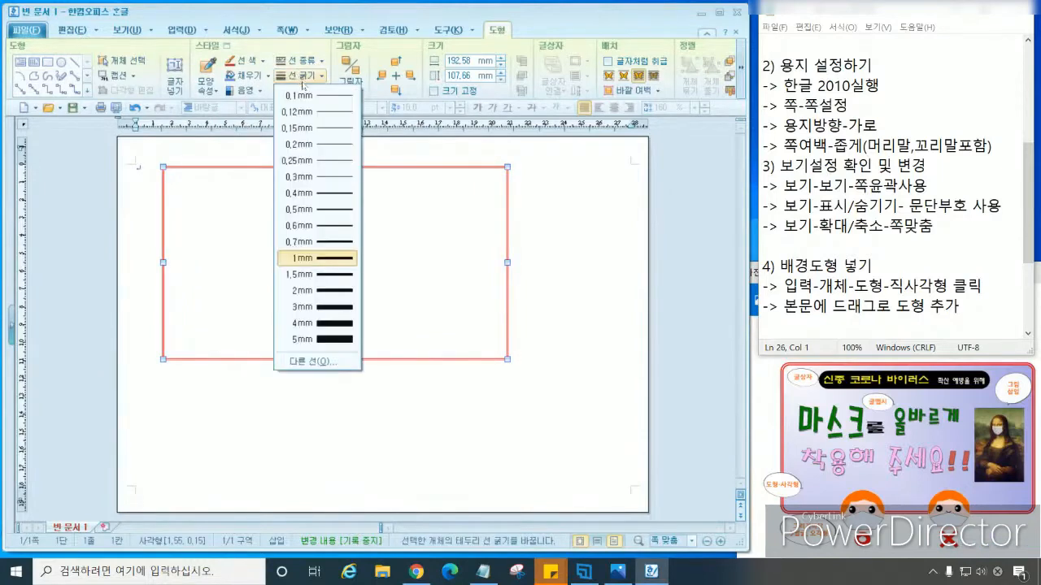
{"action": "left_click", "coordinate": [324, 305]}
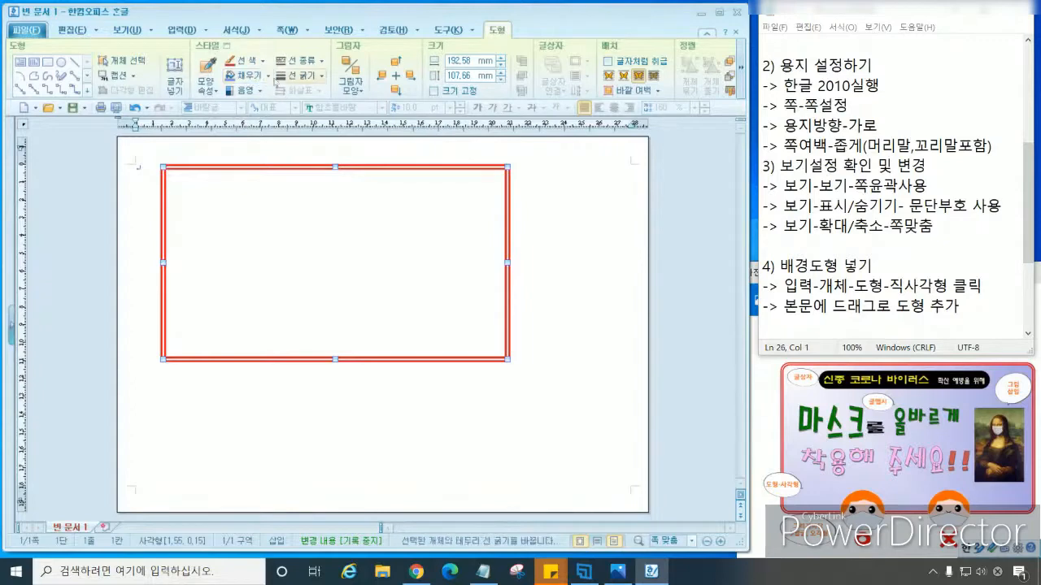
{"action": "left_click", "coordinate": [269, 77]}
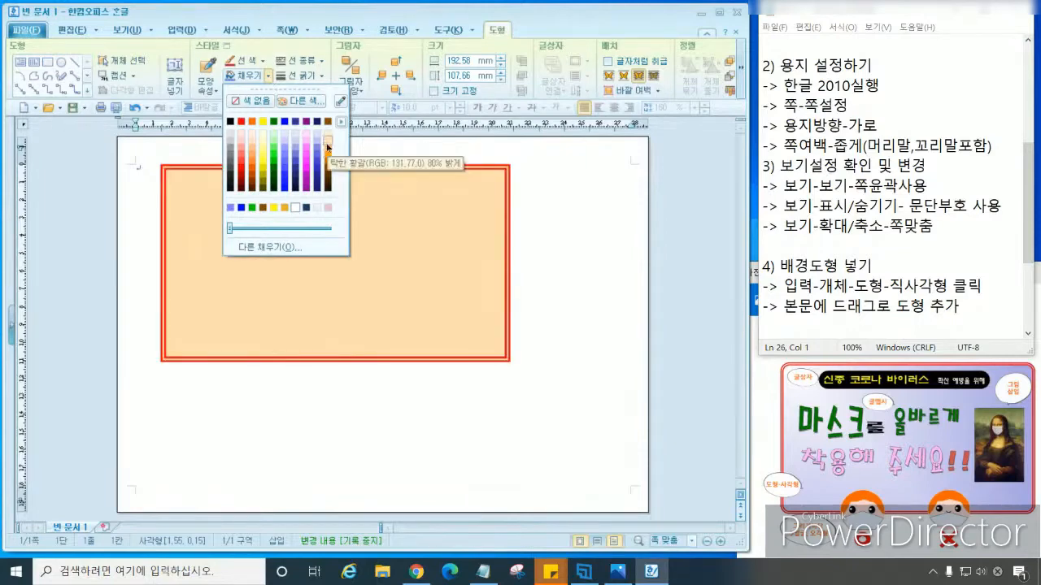
{"action": "left_click", "coordinate": [328, 145]}
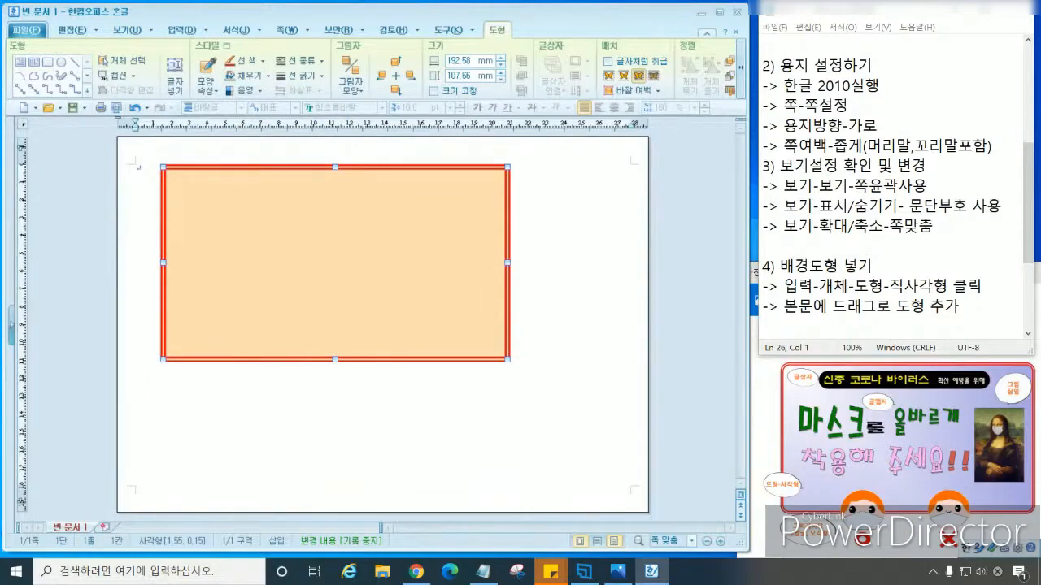
Add the heading "5) 도형꾸미기" below the background-shape section of the notes and start a new line
{"action": "left_click", "coordinate": [765, 326]}
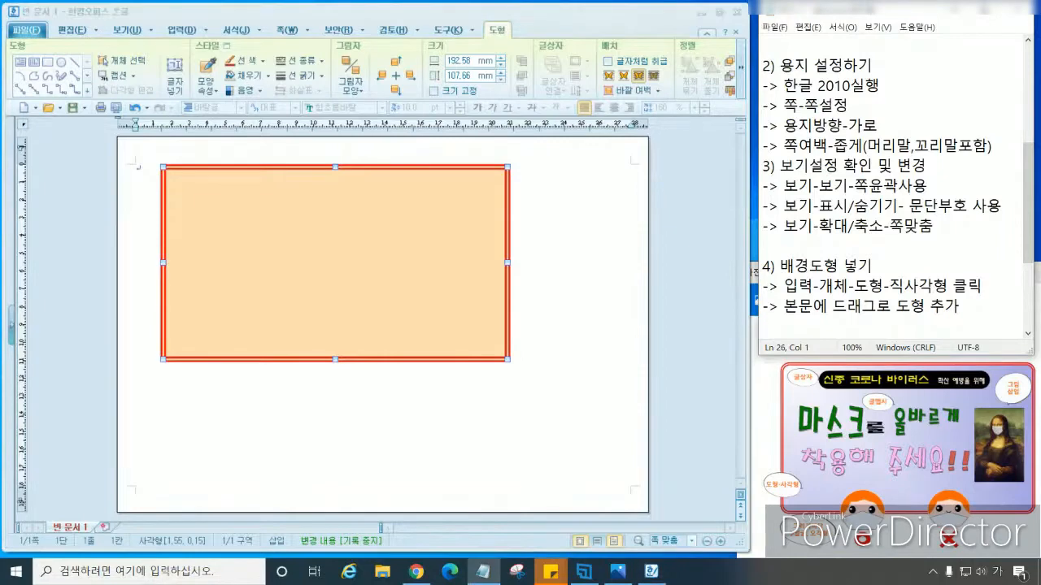
{"action": "type", "text": "->"}
{"action": "key", "text": "BackSpace"}
{"action": "key", "text": "BackSpace"}
{"action": "key", "text": "BackSpace"}
{"action": "type", "text": "5)"}
{"action": "type", "text": " 도형ㄲ"}
{"action": "type", "text": "꾸미기"}
{"action": "key", "text": "Return"}
{"action": "scroll", "coordinate": [895, 187], "scroll_direction": "down", "scroll_amount": 2}
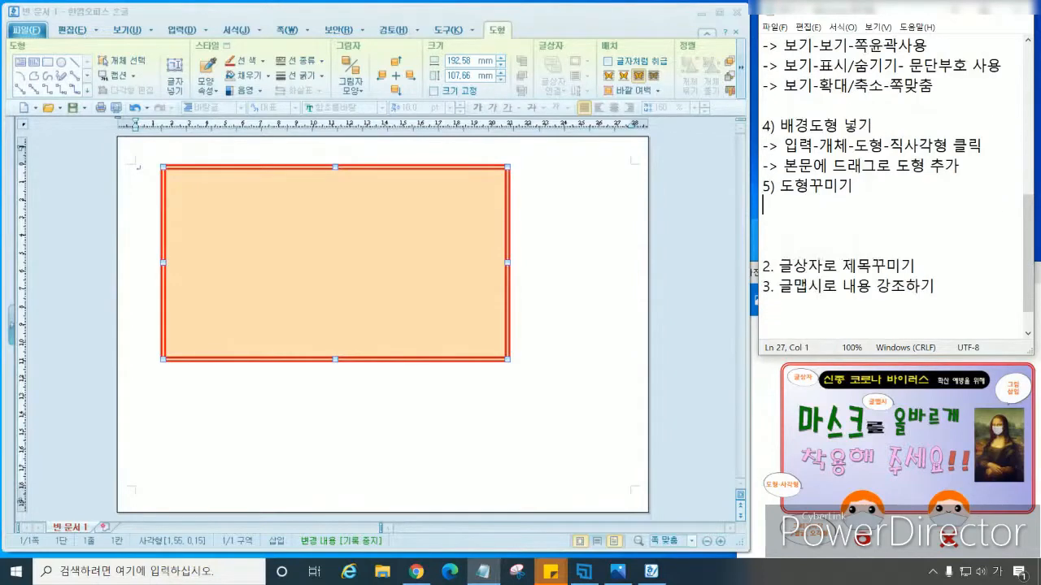
Add the lines "-> 도형선택" and "-> 도형-스타일" under heading 5 in the notes
{"action": "type", "text": "-> 도형선택"}
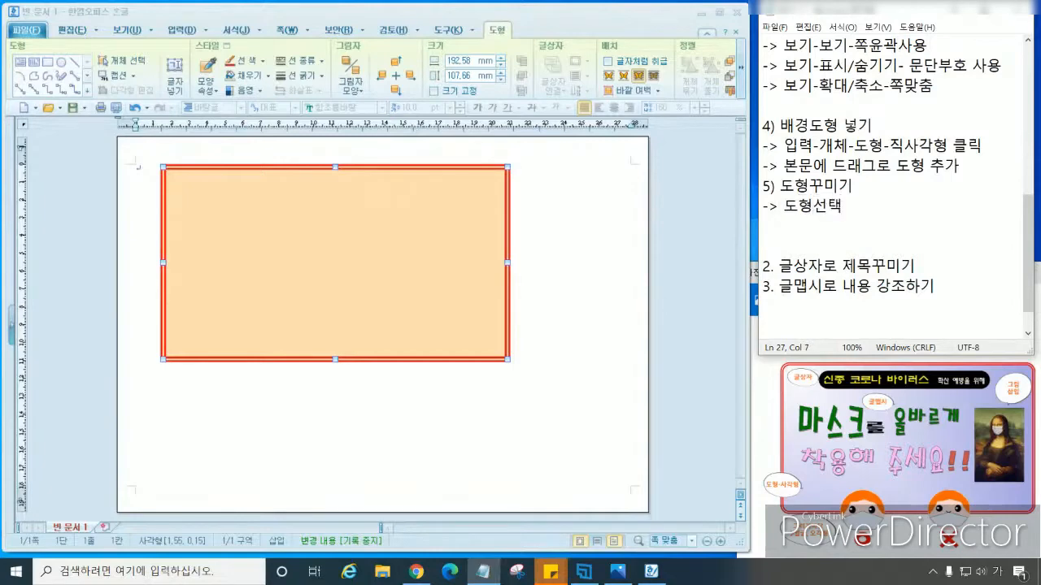
{"action": "key", "text": "Return"}
{"action": "type", "text": "->"}
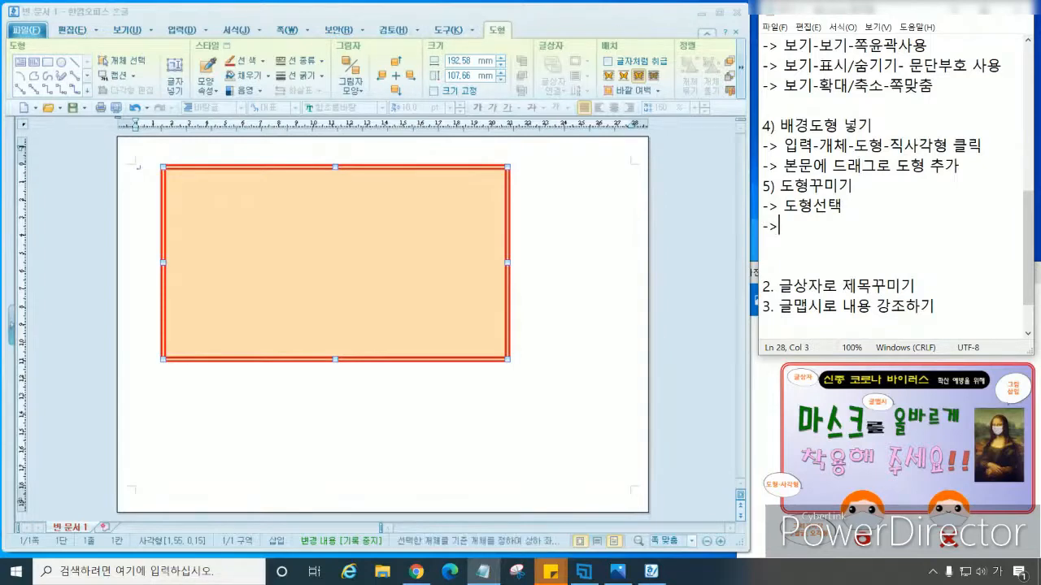
{"action": "type", "text": "도형-스타일"}
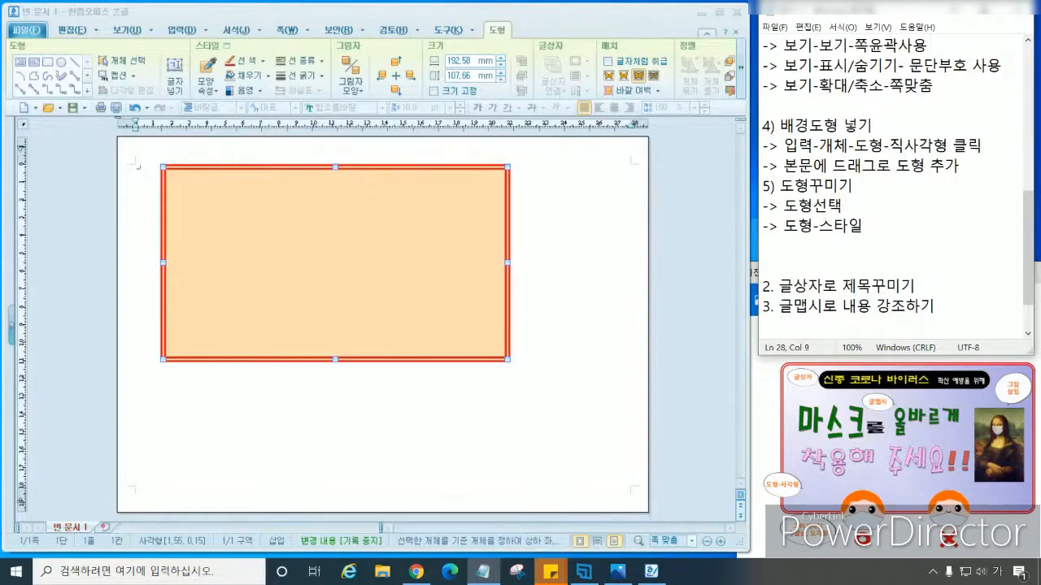
Add the sub-item "-선색,선종류,채우기, 선굵기 변경" under "-> 도형-스타일" in the notes and start a new line
{"action": "type", "text": "-"}
{"action": "type", "text": "선색,ㅅ"}
{"action": "type", "text": "선종류,"}
{"action": "type", "text": "채우기, 서"}
{"action": "type", "text": "ㄴ"}
{"action": "left_click", "coordinate": [931, 226]}
{"action": "left_click", "coordinate": [869, 226]}
{"action": "key", "text": "Return"}
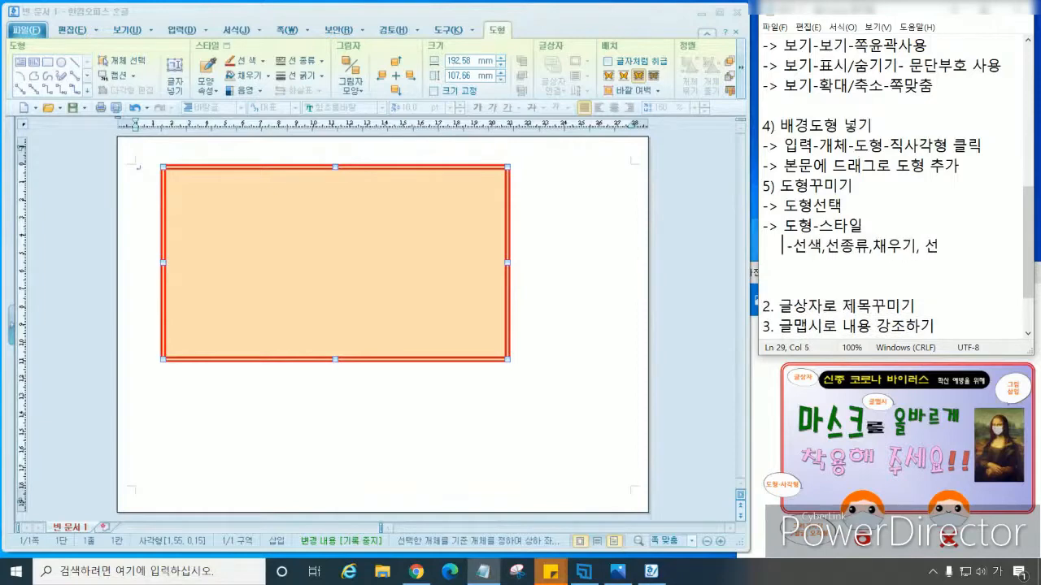
{"action": "key", "text": "BackSpace"}
{"action": "key", "text": "End"}
{"action": "type", "text": "굵"}
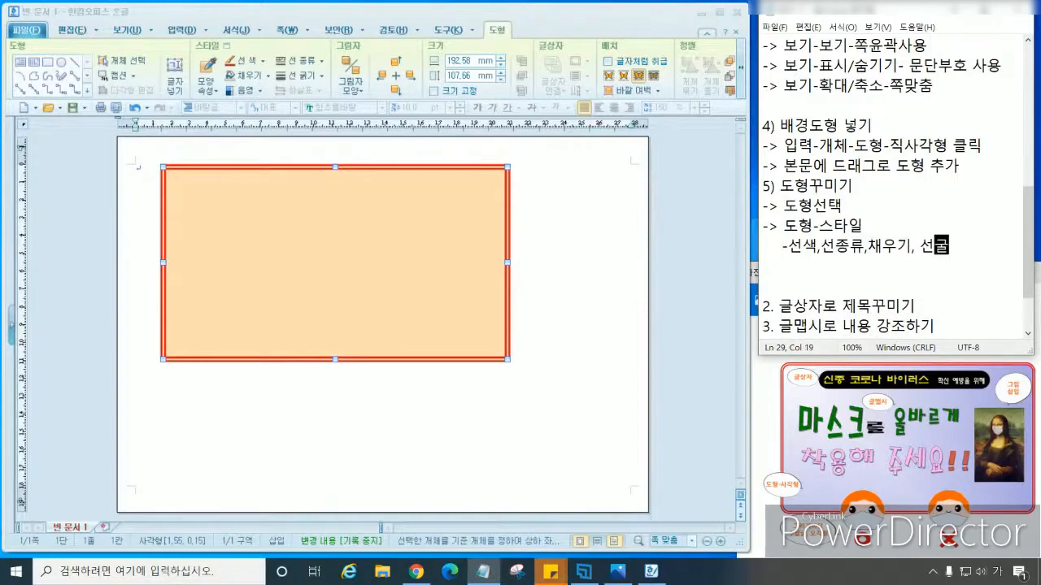
{"action": "type", "text": "기 벼ㄴ경"}
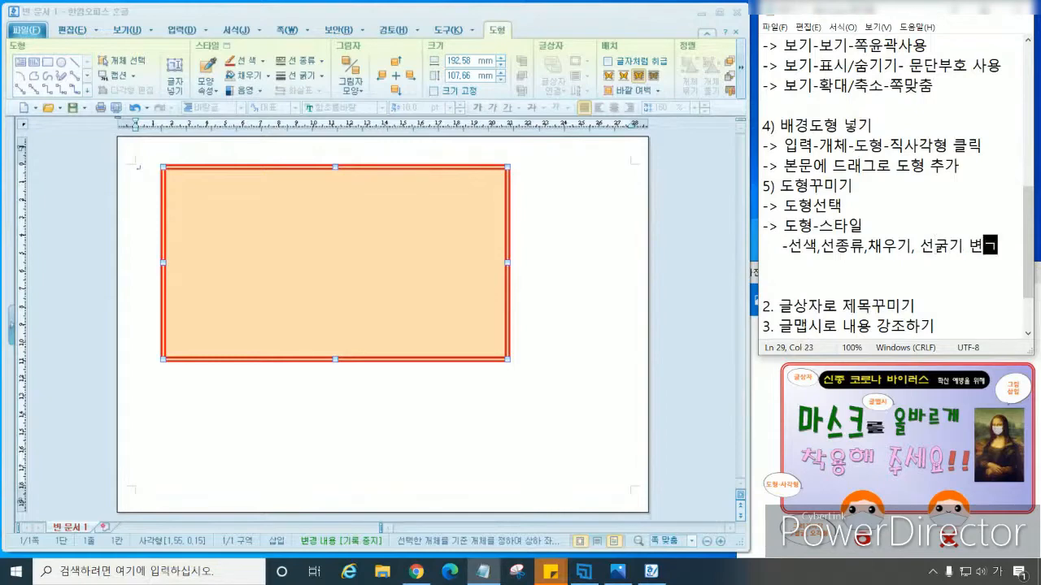
{"action": "key", "text": "Return"}
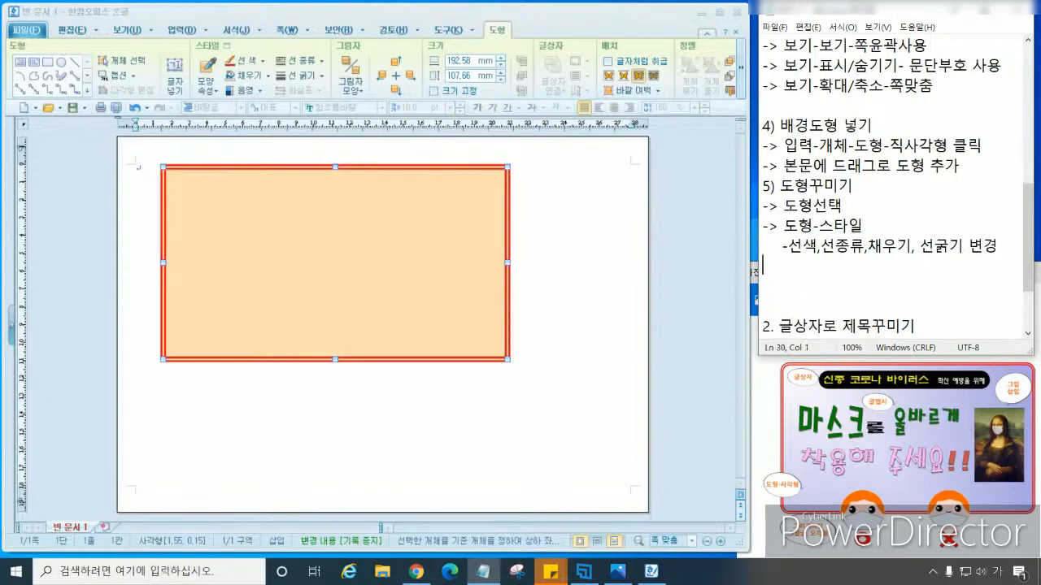
Apply the fifth 감소 shading preset to the rectangle's fill
{"action": "left_click", "coordinate": [249, 90]}
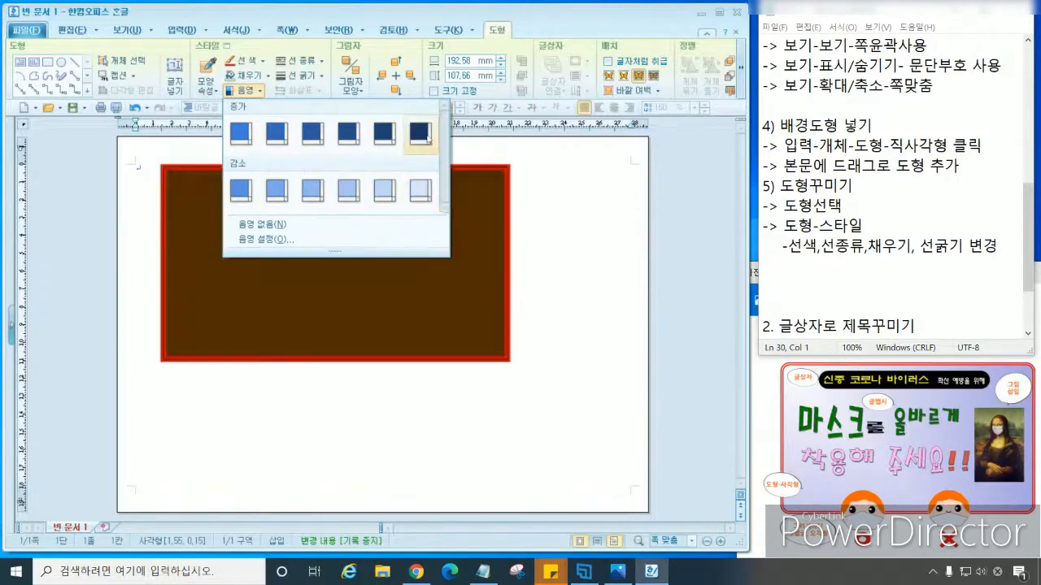
{"action": "left_click", "coordinate": [376, 193]}
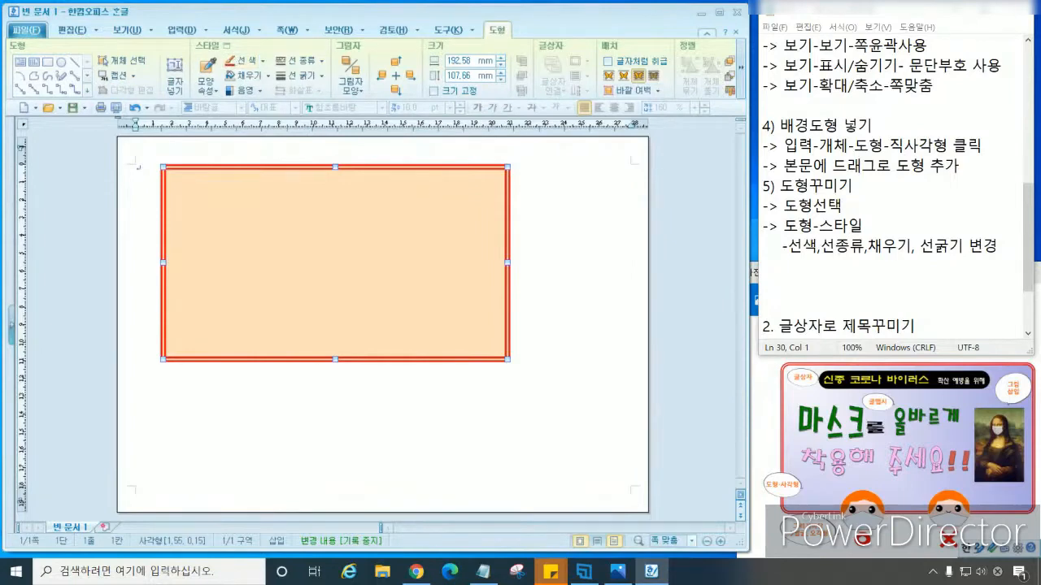
Add the heading "6) 도형꾸미기2" below the style sub-item in the notes and start a new line
{"action": "left_click", "coordinate": [855, 186]}
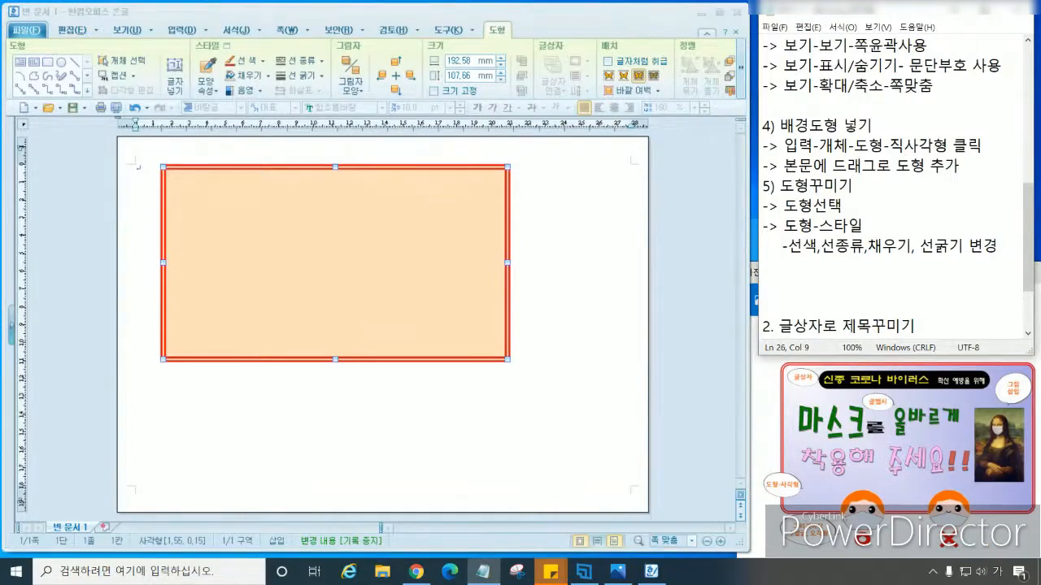
{"action": "left_click", "coordinate": [764, 266]}
{"action": "type", "text": "6) 도형꾸미기2"}
{"action": "key", "text": "Return"}
Change heading 5 in the notes to "5) 도형꾸미기 1" and space heading 6 as "6) 도형꾸미기 2"
{"action": "key", "text": "Up"}
{"action": "key", "text": "Up"}
{"action": "key", "text": "Up"}
{"action": "key", "text": "Up"}
{"action": "key", "text": "Up"}
{"action": "key", "text": "End"}
{"action": "type", "text": "1"}
{"action": "key", "text": "Left"}
{"action": "key", "text": "Down"}
{"action": "key", "text": "Down"}
{"action": "key", "text": "Down"}
{"action": "key", "text": "Down"}
{"action": "key", "text": "Left"}
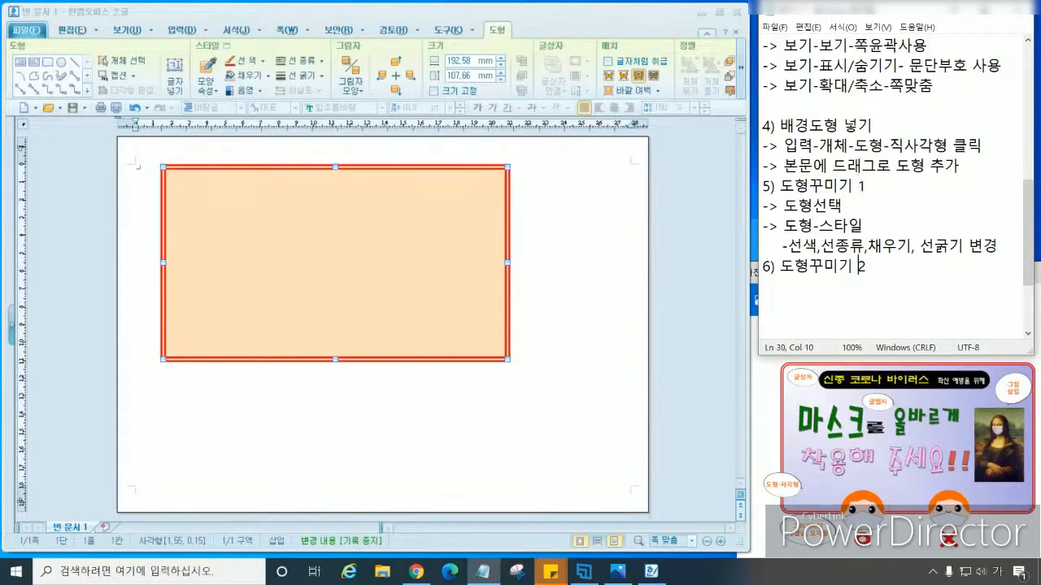
Copy the line "-> 도형선택" from section 5 of the notes to below heading 6 and start a new line
{"action": "left_click_drag", "start_coordinate": [843, 206], "coordinate": [763, 206]}
{"action": "key", "text": "ctrl+c"}
{"action": "key", "text": "ctrl+End"}
{"action": "key", "text": "ctrl+v"}
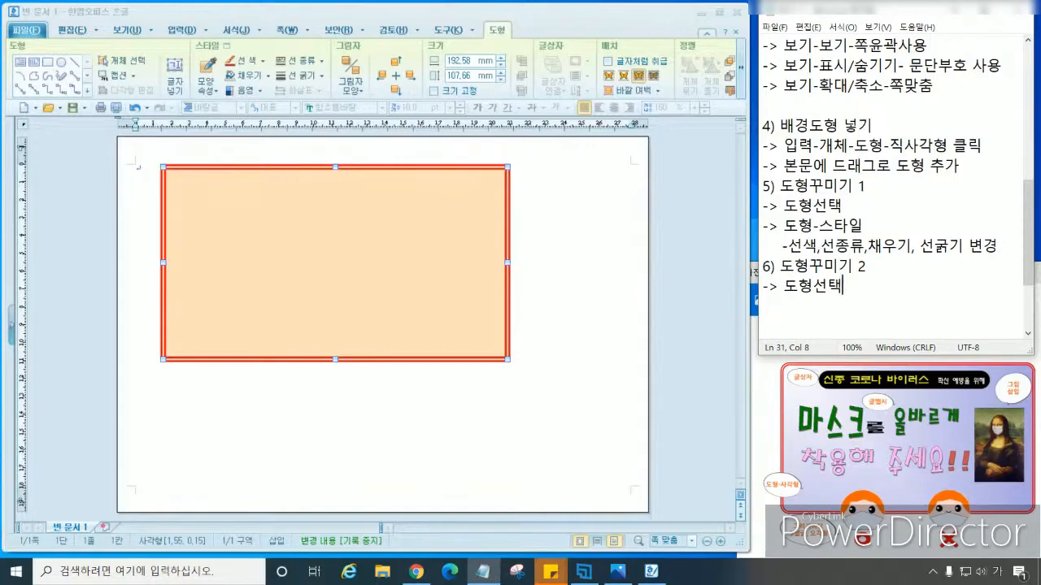
{"action": "key", "text": "Return"}
Open the rectangle's object properties and choose 둥근 모양 as its corner curvature in the line settings
{"action": "right_click", "coordinate": [372, 242]}
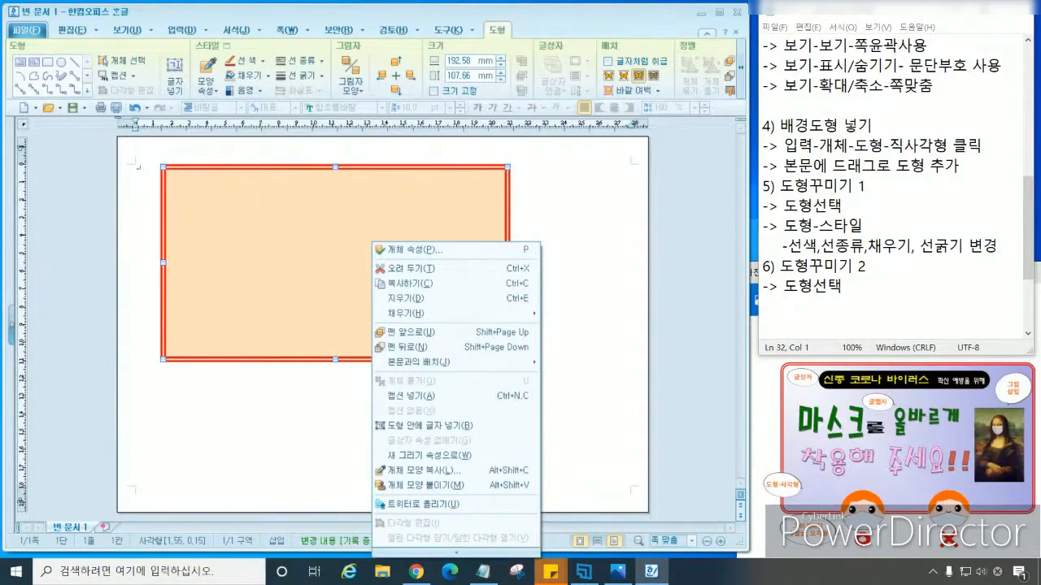
{"action": "left_click", "coordinate": [412, 255]}
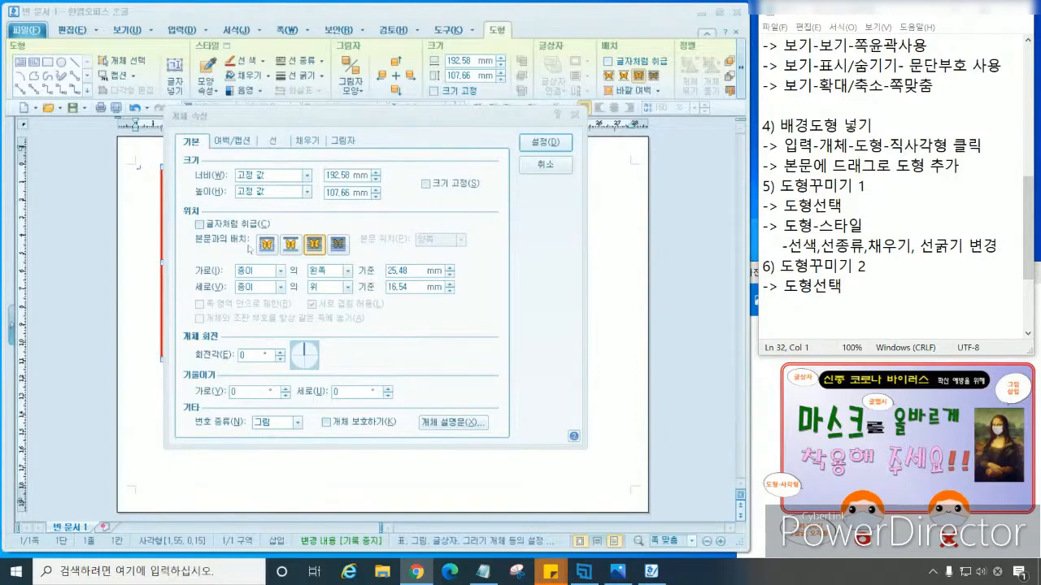
{"action": "left_click", "coordinate": [234, 142]}
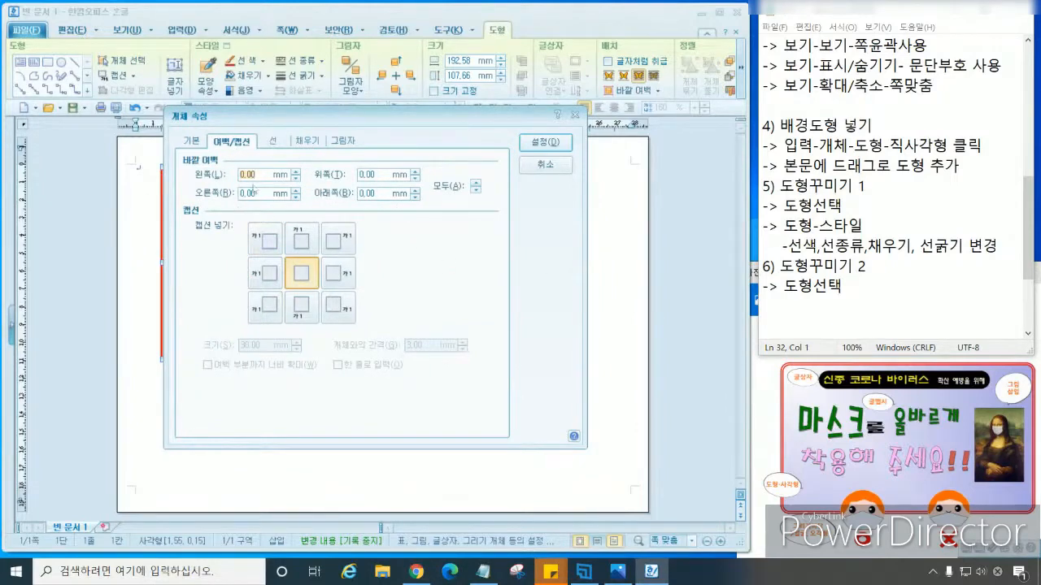
{"action": "left_click", "coordinate": [273, 142]}
{"action": "left_click_drag", "start_coordinate": [299, 125], "coordinate": [356, 230]}
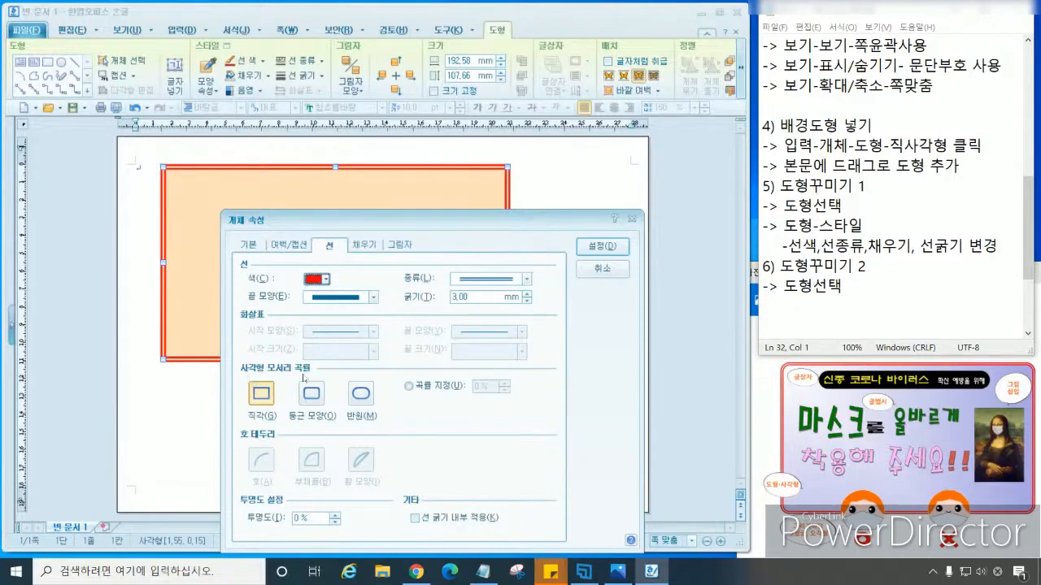
{"action": "left_click", "coordinate": [311, 399]}
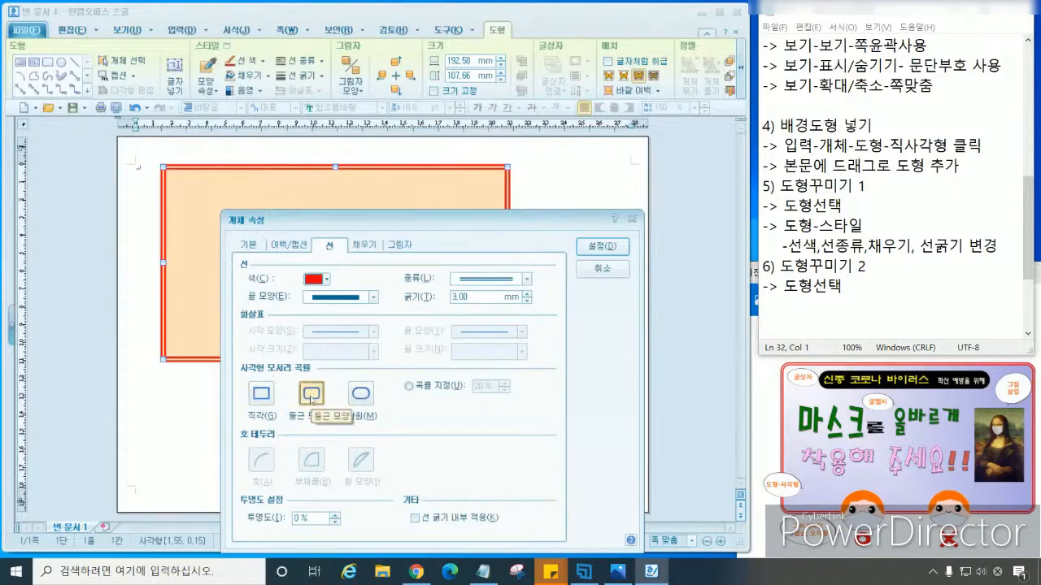
Extend the line "-> 도형-스타일" in the notes to "-> 도형-스타일메뉴"
{"action": "left_click", "coordinate": [766, 305]}
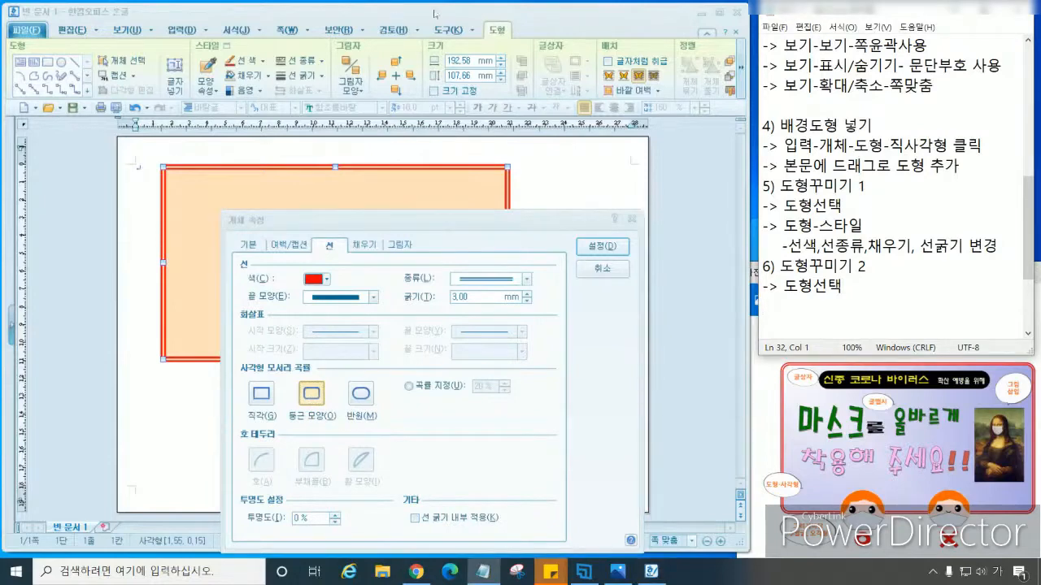
{"action": "left_click_drag", "start_coordinate": [782, 226], "coordinate": [863, 225]}
{"action": "left_click", "coordinate": [864, 226]}
{"action": "type", "text": "메뉴"}
Add the line "-> 도형에서 마.오 클릭-개체선택" under heading 6 in the notes and start a new line
{"action": "left_click", "coordinate": [764, 306]}
{"action": "type", "text": "-> 도형에서 마.오 클릭"}
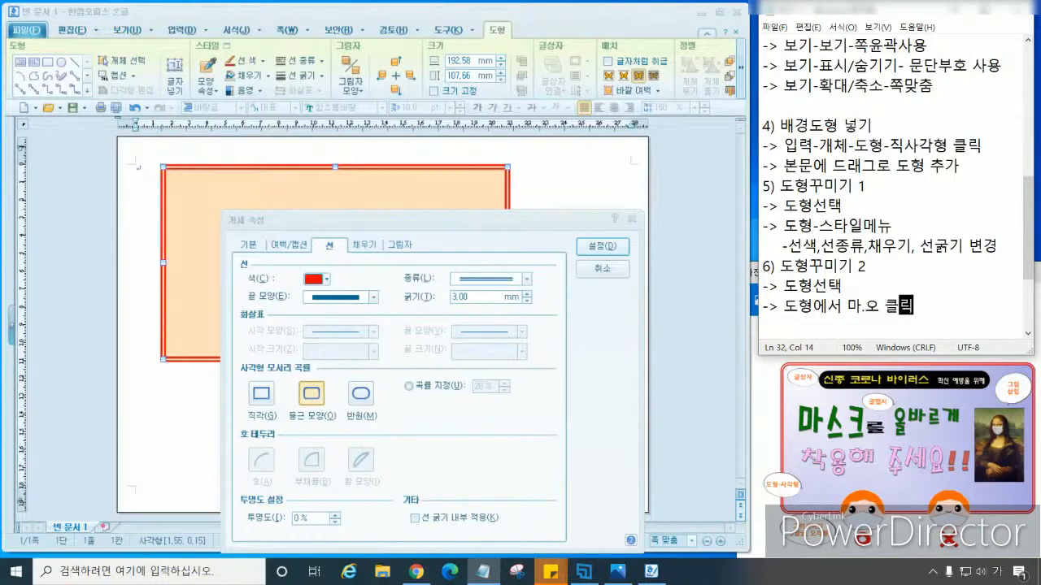
{"action": "type", "text": "-갰"}
{"action": "type", "text": "체선택"}
{"action": "key", "text": "Return"}
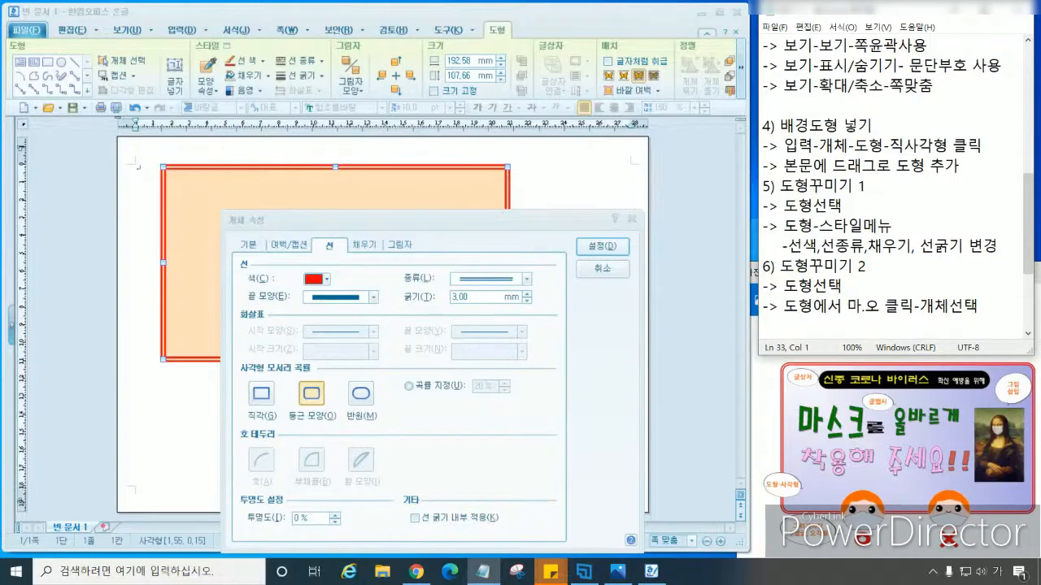
Write "-> 기본, 여백/" as the next line of section 6 in the notes
{"action": "type", "text": "-> "}
{"action": "type", "text": "선택"}
{"action": "key", "text": "BackSpace"}
{"action": "key", "text": "BackSpace"}
{"action": "key", "text": "BackSpace"}
{"action": "type", "text": "기본, 여배"}
{"action": "type", "text": "ㄱ/"}
Move "여백/" onto its own line below "기본" and remove the comma between them
{"action": "key", "text": "Left"}
{"action": "key", "text": "Left"}
{"action": "key", "text": "Left"}
{"action": "key", "text": "Left"}
{"action": "key", "text": "Left"}
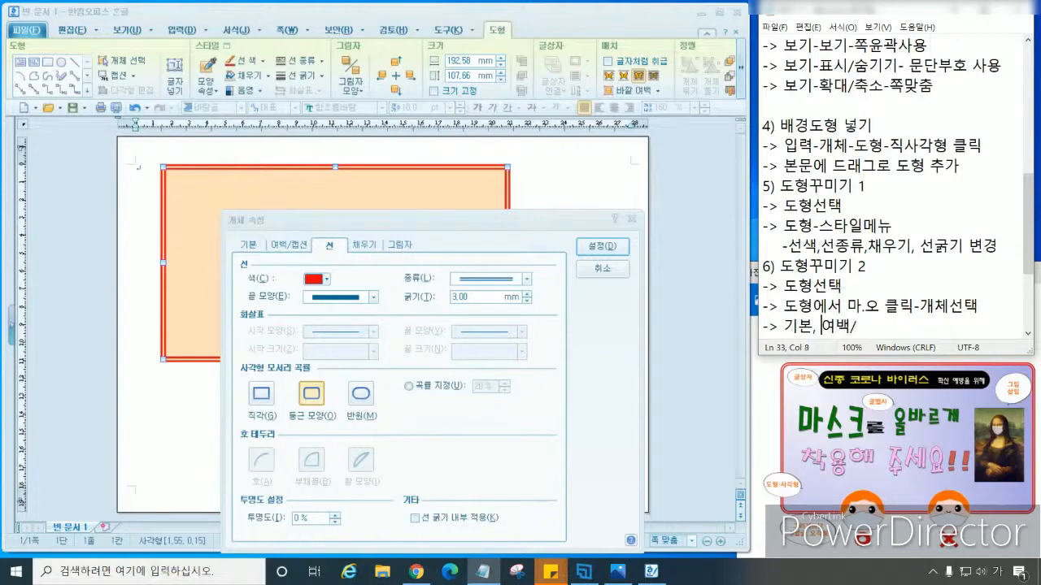
{"action": "key", "text": "Return"}
{"action": "key", "text": "Delete"}
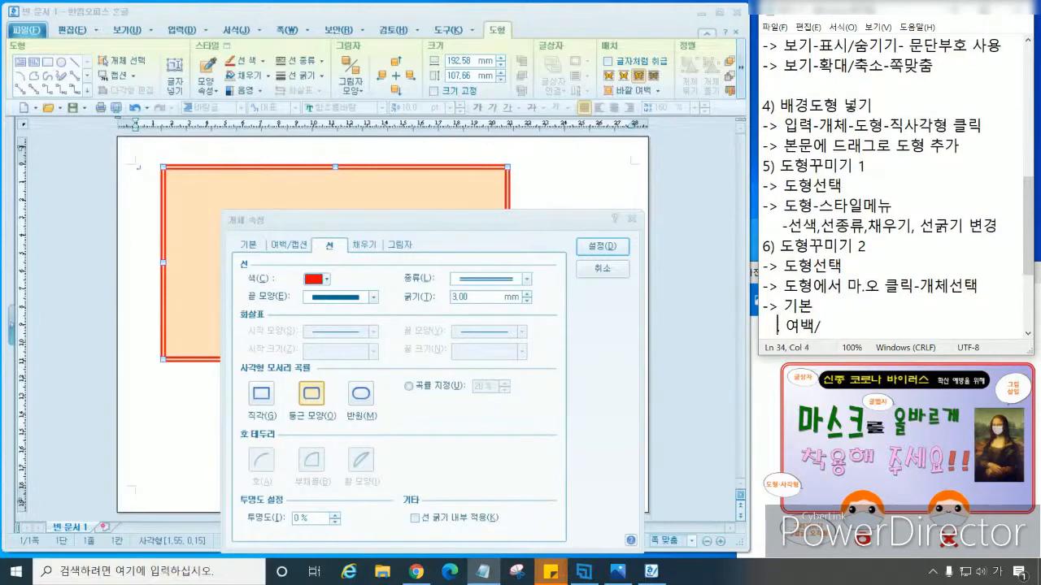
Turn the two lines into indented dash items, "- 기본" and "- 여백/"
{"action": "key", "text": "Up"}
{"action": "key", "text": "Left"}
{"action": "key", "text": "Left"}
{"action": "key", "text": "Left"}
{"action": "key", "text": "Right"}
{"action": "key", "text": "Delete"}
{"action": "key", "text": "Delete"}
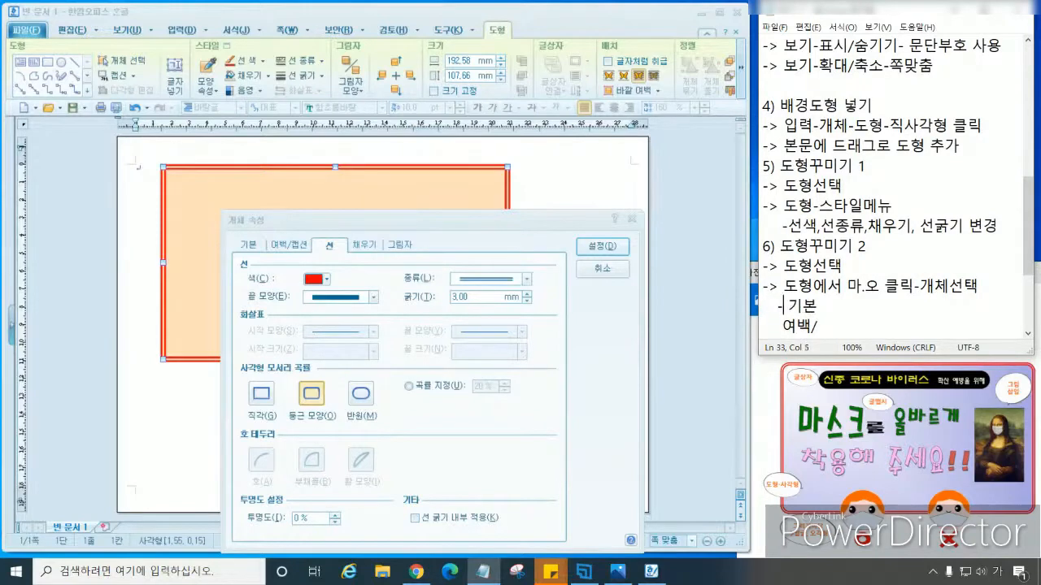
{"action": "key", "text": "Left"}
{"action": "type", "text": "-"}
Complete the second item as "- 여백/캡션" and add the items "- 선", "- 채우기" and "- 그림자" below it
{"action": "key", "text": "End"}
{"action": "type", "text": "캡션"}
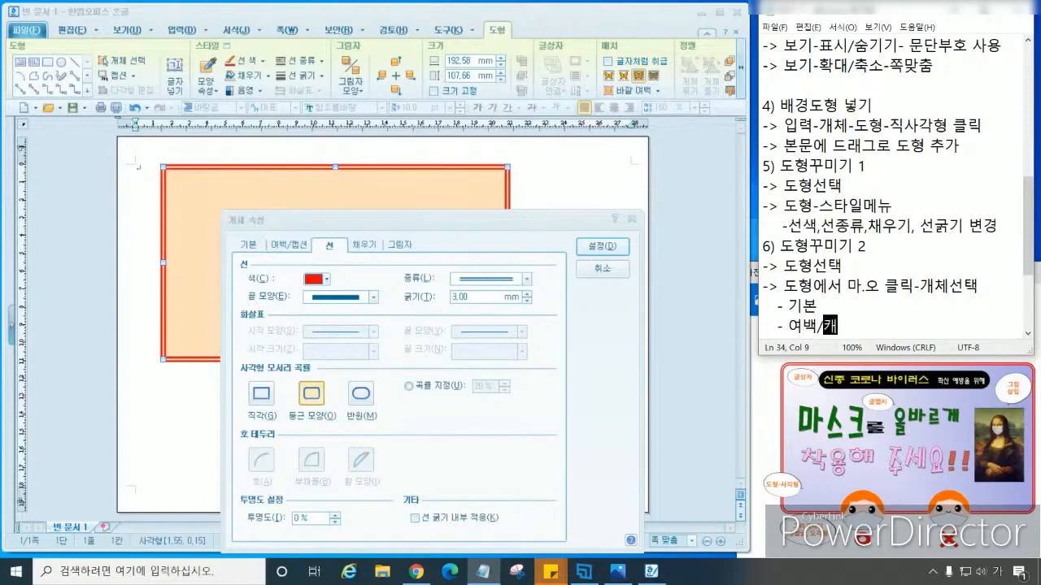
{"action": "key", "text": "Return"}
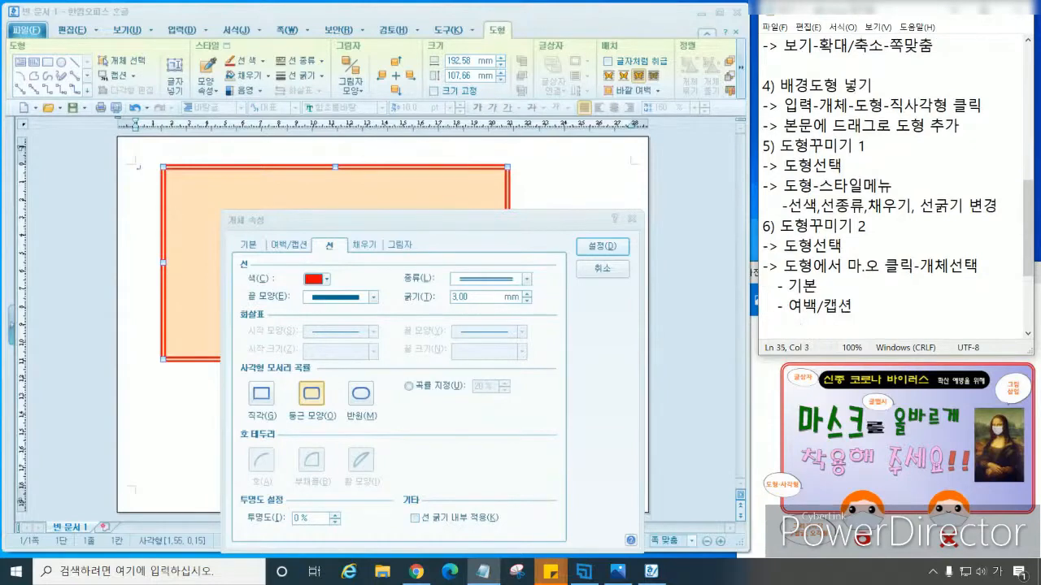
{"action": "type", "text": "- 선"}
{"action": "key", "text": "Return"}
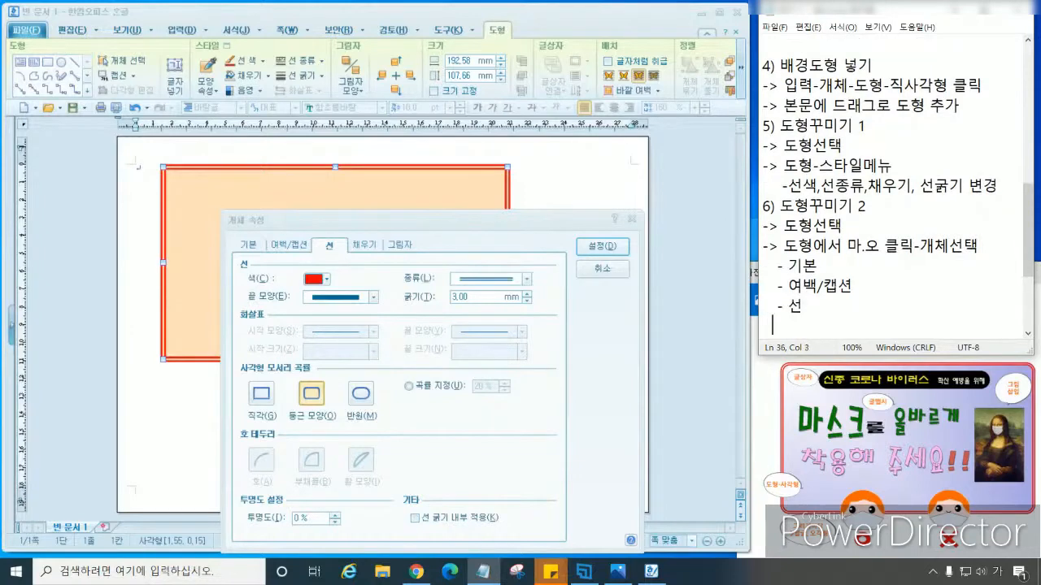
{"action": "type", "text": "- 채우기"}
{"action": "key", "text": "Return"}
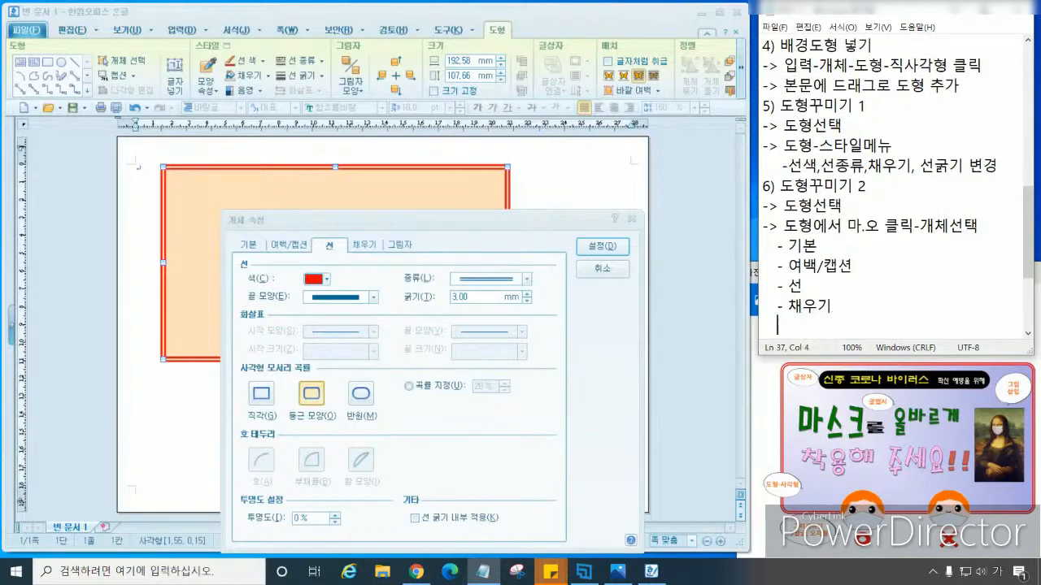
{"action": "type", "text": "- 그림자"}
Add the description ": 도형크기, 배치방식 변경" after the item "- 기본" in the notes
{"action": "key", "text": "Up"}
{"action": "type", "text": ": 도형"}
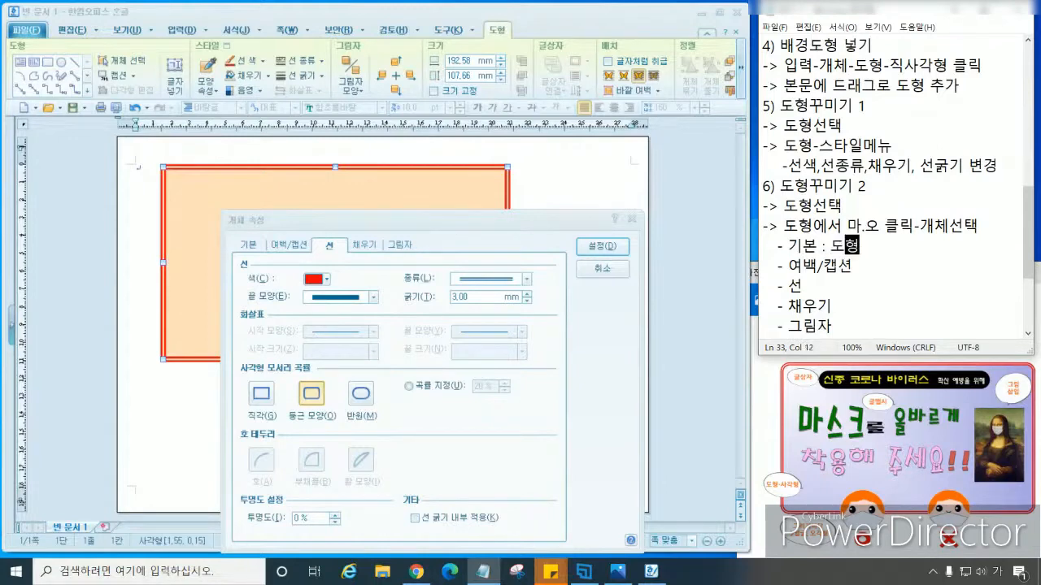
{"action": "type", "text": "크기 배치"}
{"action": "key", "text": "BackSpace"}
{"action": "key", "text": "BackSpace"}
{"action": "key", "text": "BackSpace"}
{"action": "key", "text": "BackSpace"}
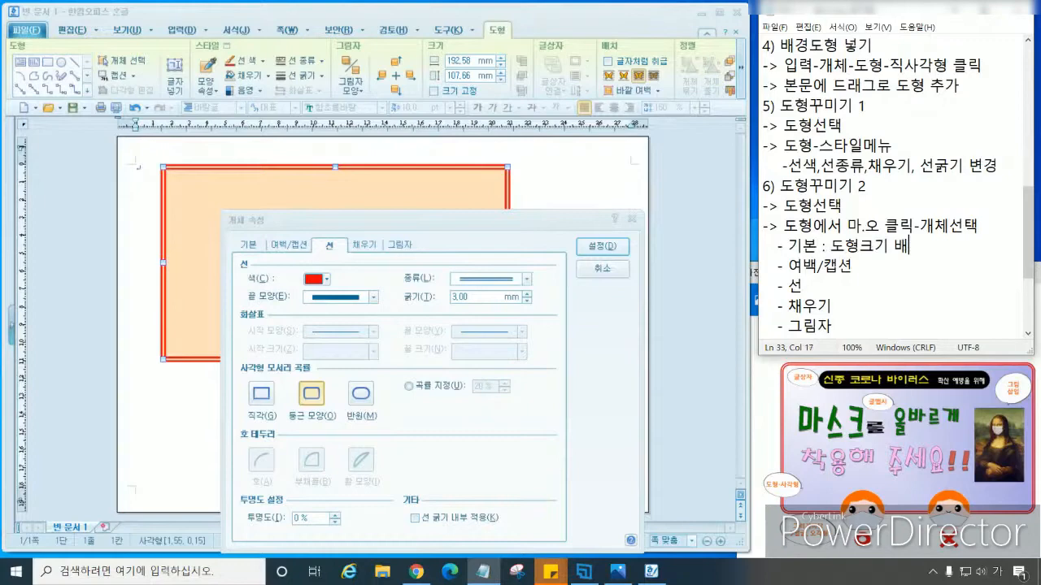
{"action": "type", "text": ", 배치바"}
{"action": "type", "text": "ㅇ식변경"}
Add the description ": 도형주변 여백설정 및 도형이름 위치선택" after the item "- 여백/캡션"
{"action": "key", "text": "Down"}
{"action": "type", "text": ": 도형주"}
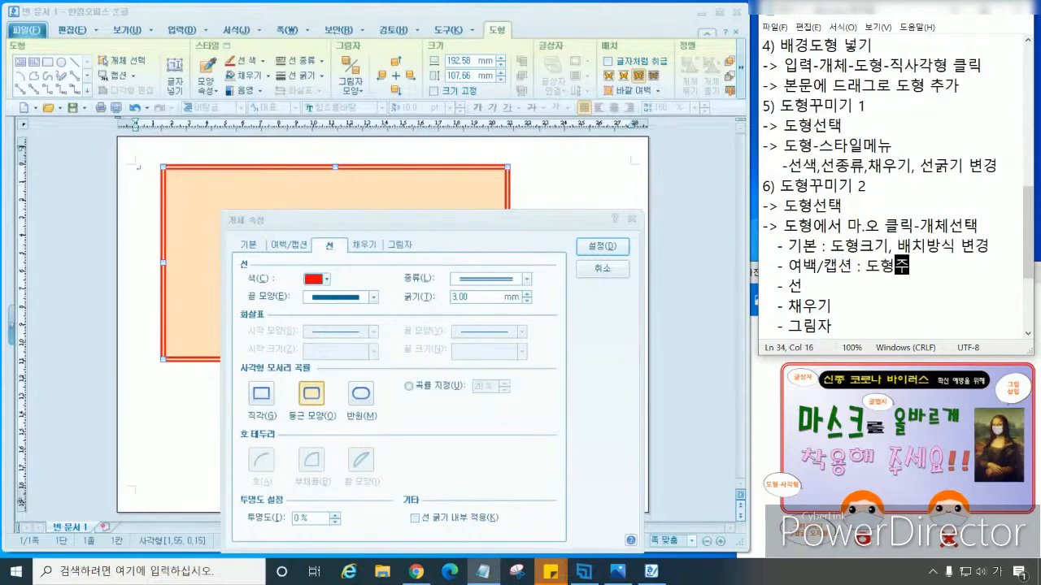
{"action": "type", "text": "벼변 여백설정"}
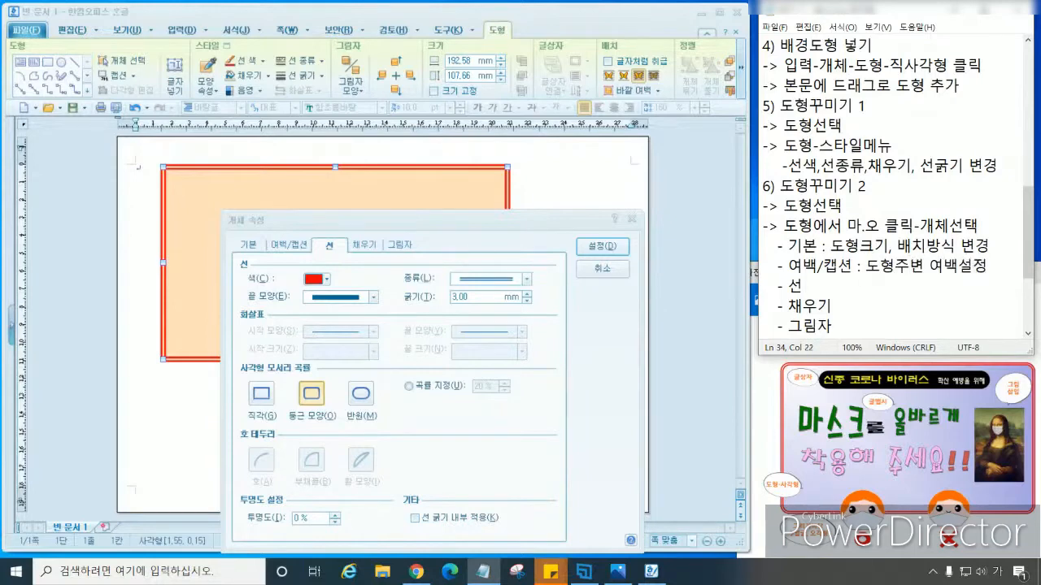
{"action": "type", "text": " 및 도"}
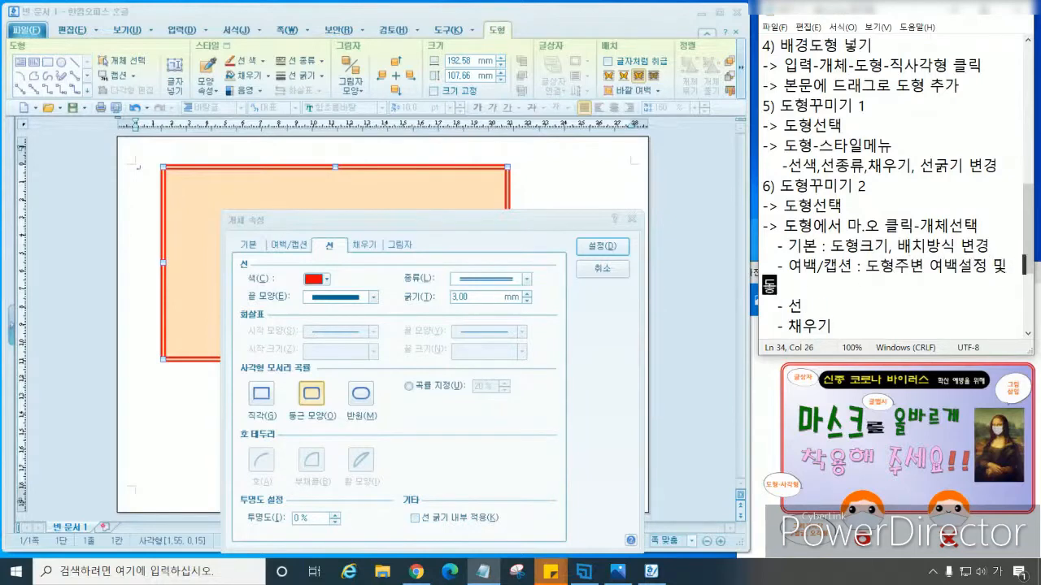
{"action": "type", "text": "형이름 위치선택"}
Indent "도형이름 위치선택" so that it wraps onto a second line beneath the 여백/캡션 description
{"action": "key", "text": "Left"}
{"action": "key", "text": "Left"}
{"action": "key", "text": "Left"}
{"action": "key", "text": "Left"}
{"action": "key", "text": "Left"}
{"action": "key", "text": "Left"}
{"action": "key", "text": "Left"}
{"action": "key", "text": "Left"}
{"action": "key", "text": "Left"}
{"action": "key", "text": "Right"}
{"action": "key", "text": "Right"}
{"action": "key", "text": "Right"}
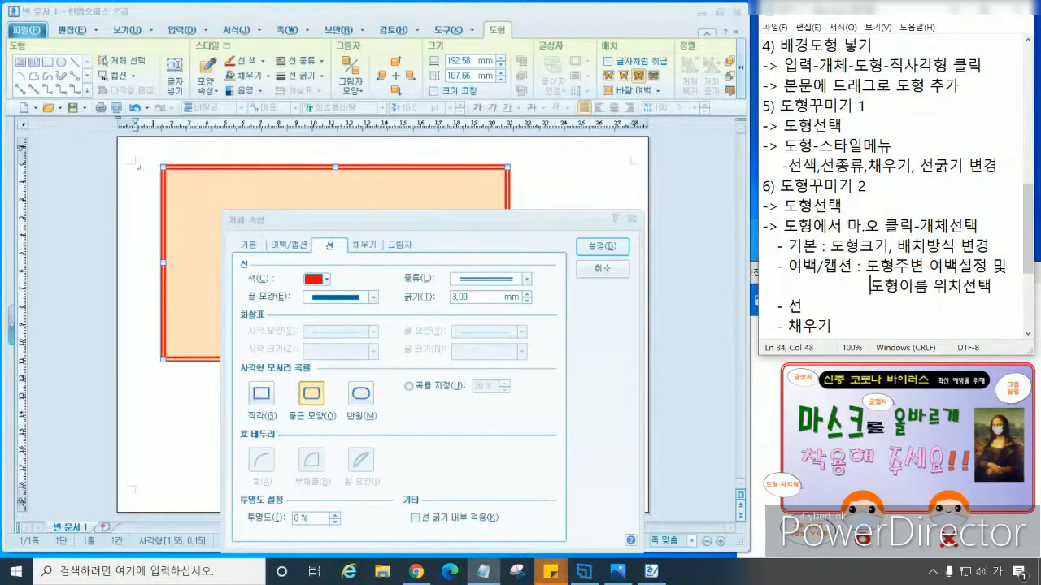
Add a colon after the item "- 선" and review the rectangle's 여백/캡션 and 선 properties
{"action": "key", "text": "Down"}
{"action": "type", "text": ":"}
{"action": "left_click", "coordinate": [294, 257]}
{"action": "left_click", "coordinate": [289, 245]}
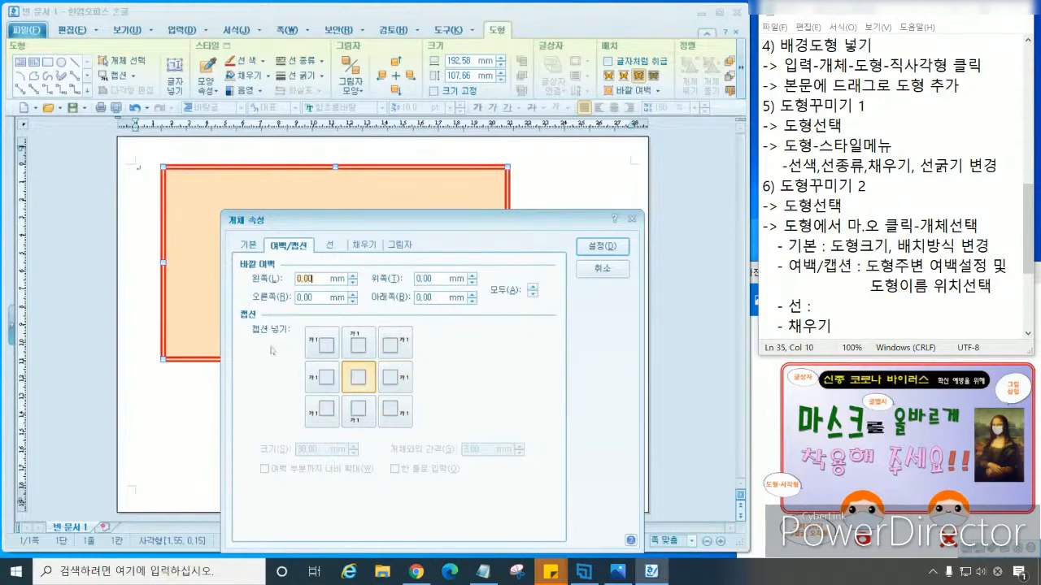
{"action": "left_click", "coordinate": [329, 247]}
{"action": "left_click", "coordinate": [816, 307]}
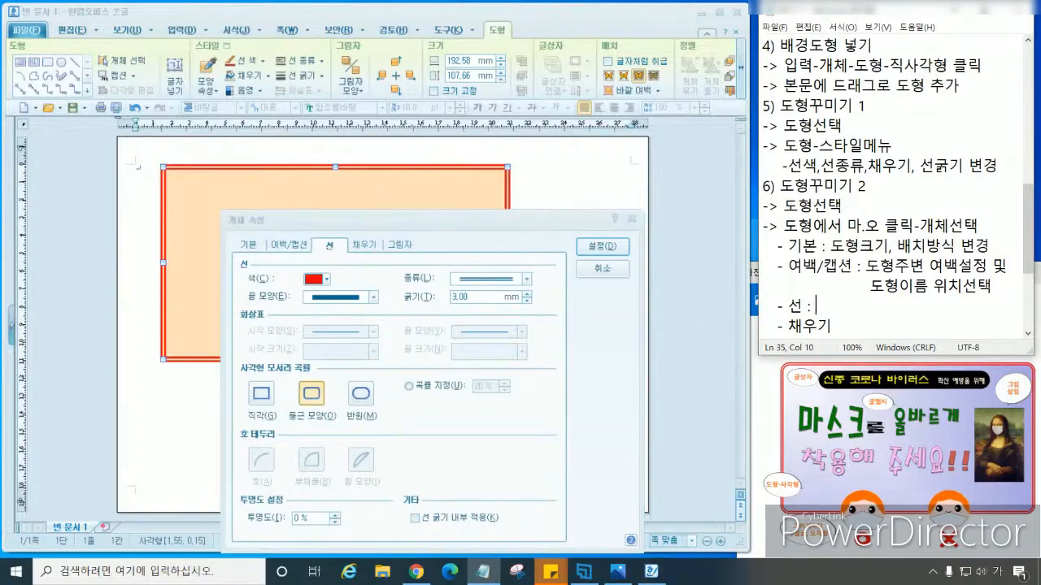
Describe the item "- 선 :" in the notes as "색, 종류 굵기등 변경"
{"action": "type", "text": "선"}
{"action": "key", "text": "BackSpace"}
{"action": "key", "text": "BackSpace"}
{"action": "type", "text": "색,"}
{"action": "key", "text": "BackSpace"}
{"action": "type", "text": "굴ㄹㄱ"}
{"action": "key", "text": "BackSpace"}
{"action": "key", "text": "BackSpace"}
{"action": "key", "text": "BackSpace"}
{"action": "type", "text": "종류 ㄱ"}
{"action": "type", "text": "굵기"}
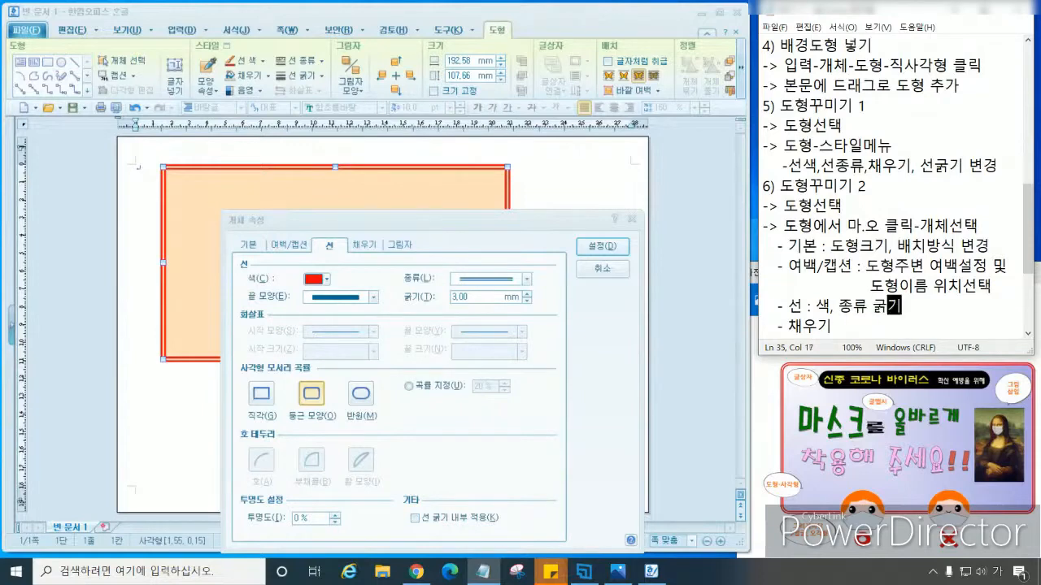
{"action": "type", "text": "등 변경"}
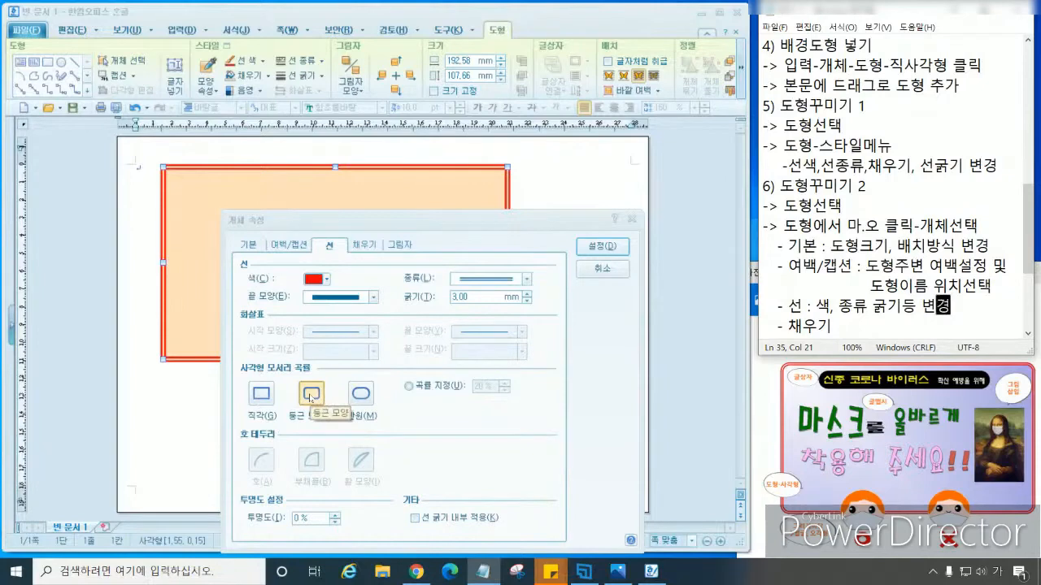
Add a colon after the item "- 채우기" in the notes and open the rectangle's 채우기 properties
{"action": "left_click", "coordinate": [837, 327]}
{"action": "scroll", "coordinate": [837, 327], "scroll_direction": "down", "scroll_amount": 3}
{"action": "left_click", "coordinate": [952, 126]}
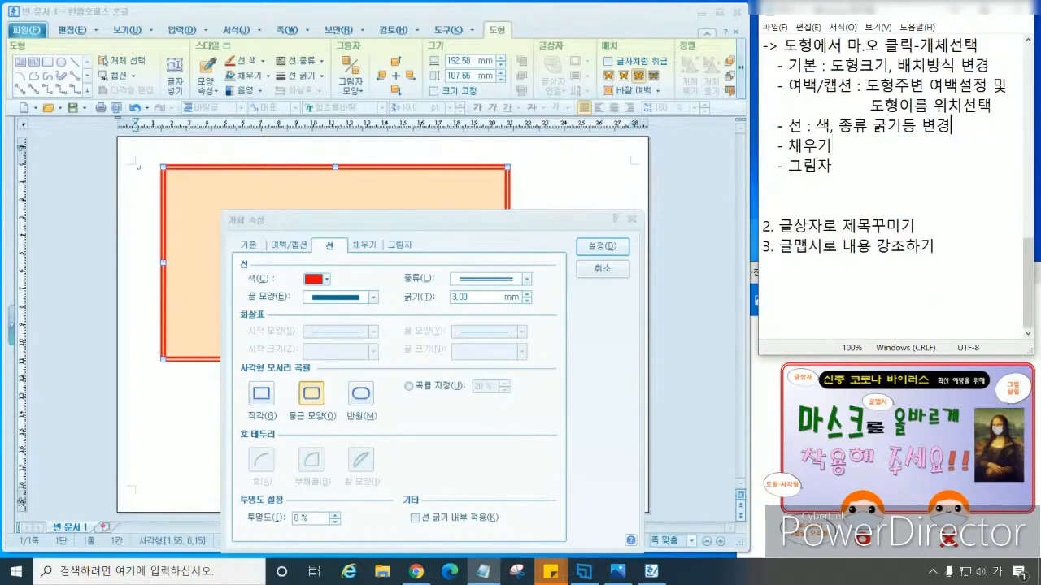
{"action": "left_click", "coordinate": [832, 146]}
{"action": "type", "text": ":"}
{"action": "left_click", "coordinate": [368, 246]}
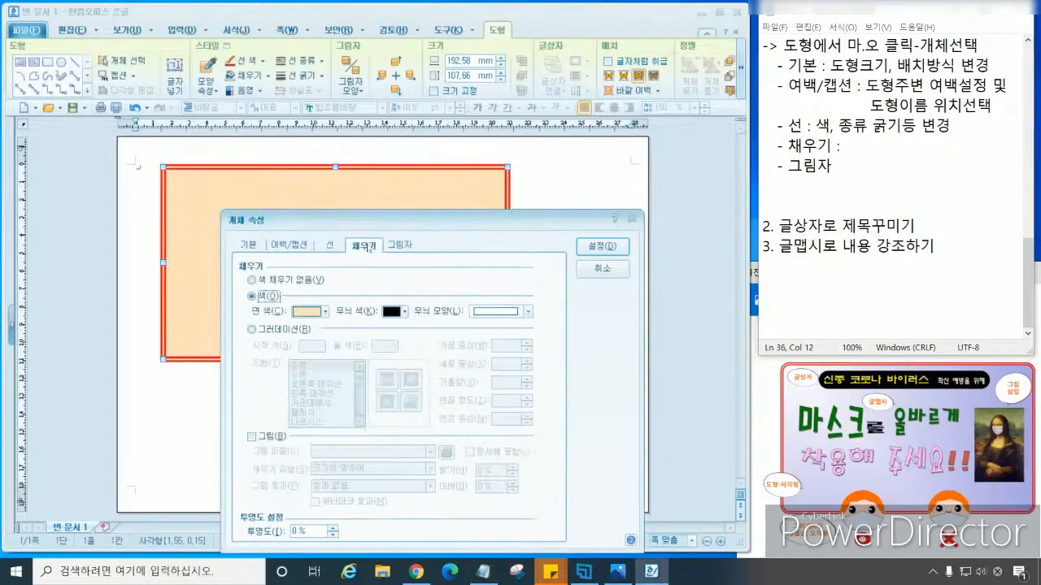
Try 색 채우기 없음 for the rectangle's fill, followed by a solid fill with a magenta face color
{"action": "left_click", "coordinate": [283, 281]}
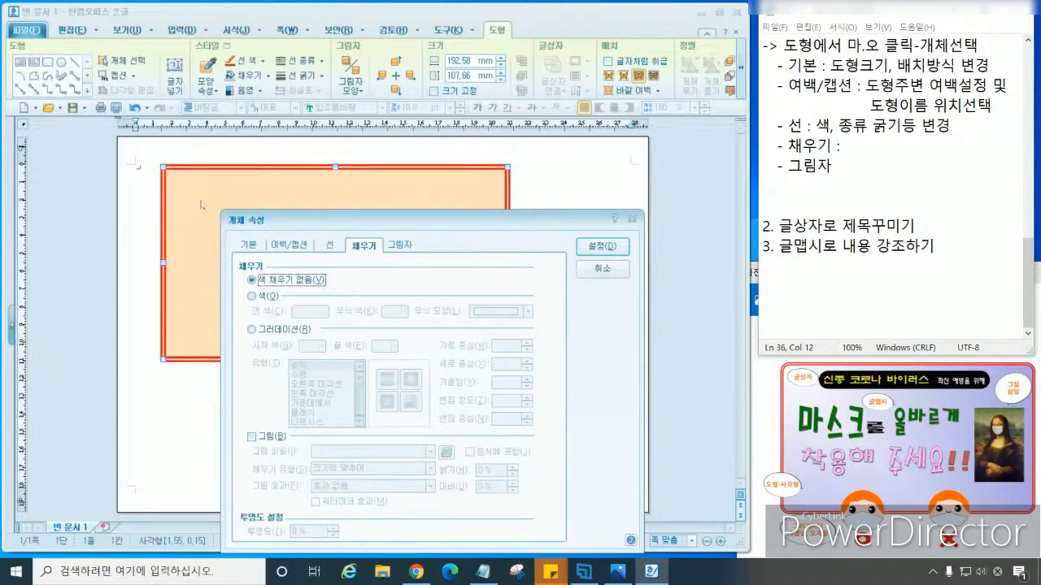
{"action": "left_click", "coordinate": [271, 298]}
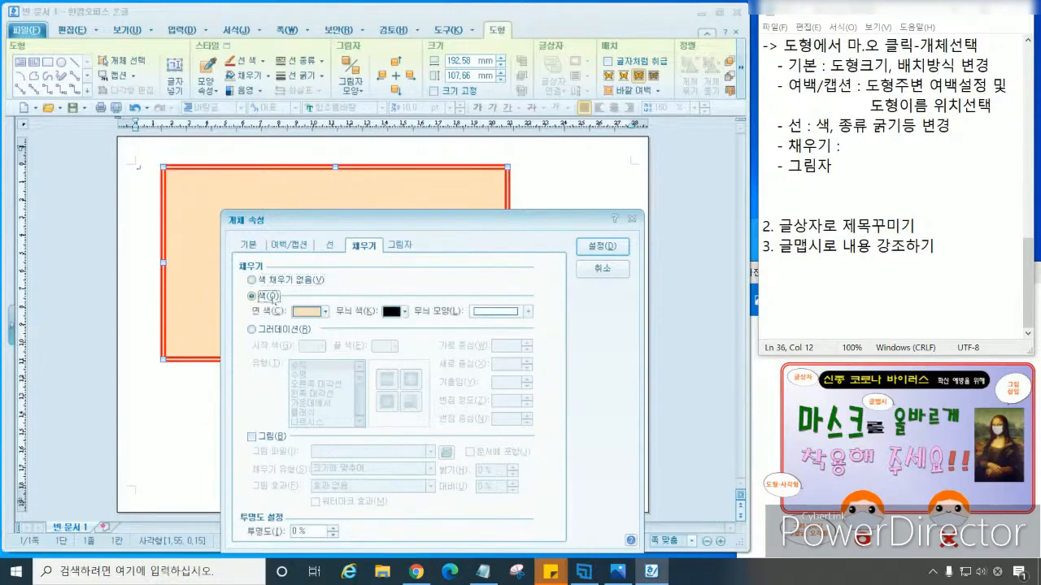
{"action": "left_click", "coordinate": [324, 312]}
{"action": "left_click", "coordinate": [374, 390]}
{"action": "left_click", "coordinate": [325, 312]}
{"action": "left_click", "coordinate": [374, 384]}
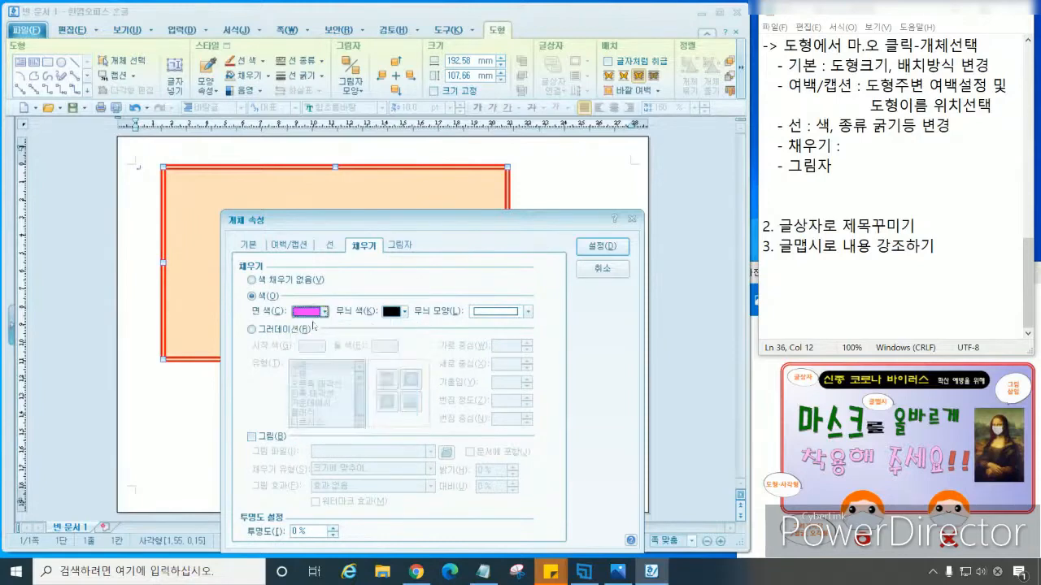
Switch the rectangle's fill to 그러데이션 and compare the 수직 and 수평 gradient types
{"action": "left_click", "coordinate": [300, 334]}
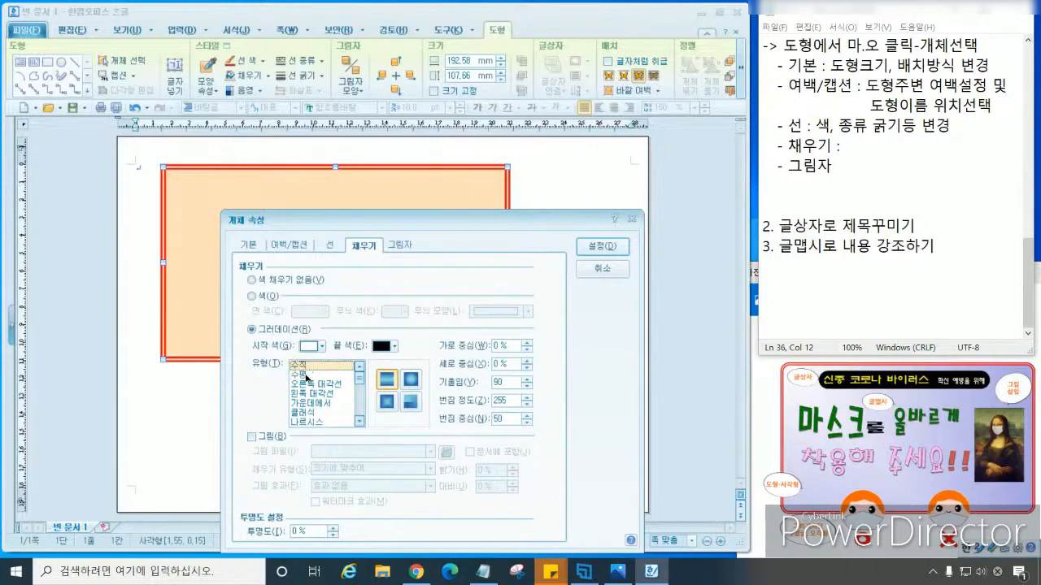
{"action": "left_click", "coordinate": [306, 374]}
{"action": "left_click", "coordinate": [308, 366]}
{"action": "left_click", "coordinate": [309, 373]}
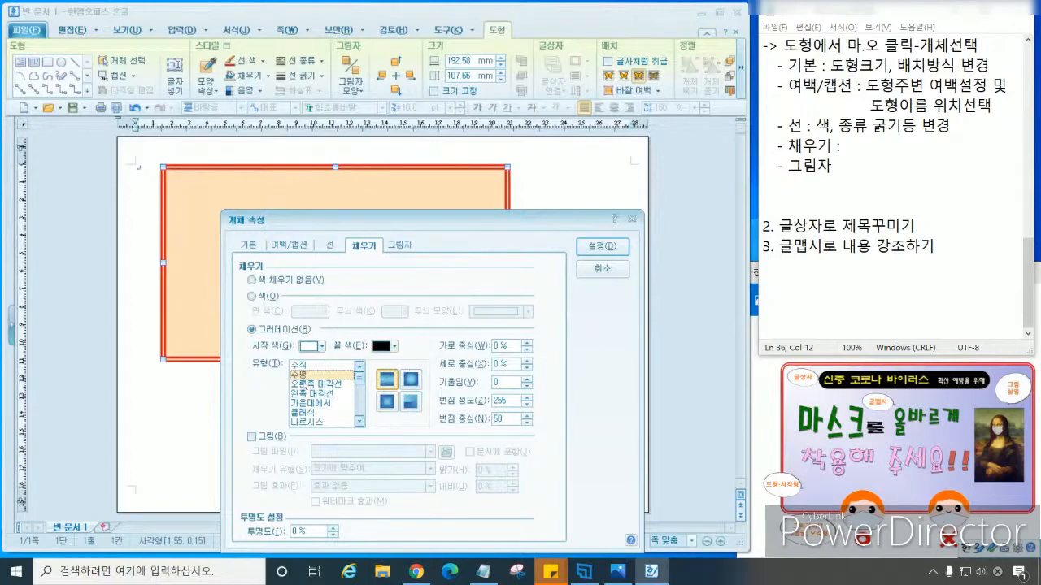
{"action": "left_click", "coordinate": [309, 367]}
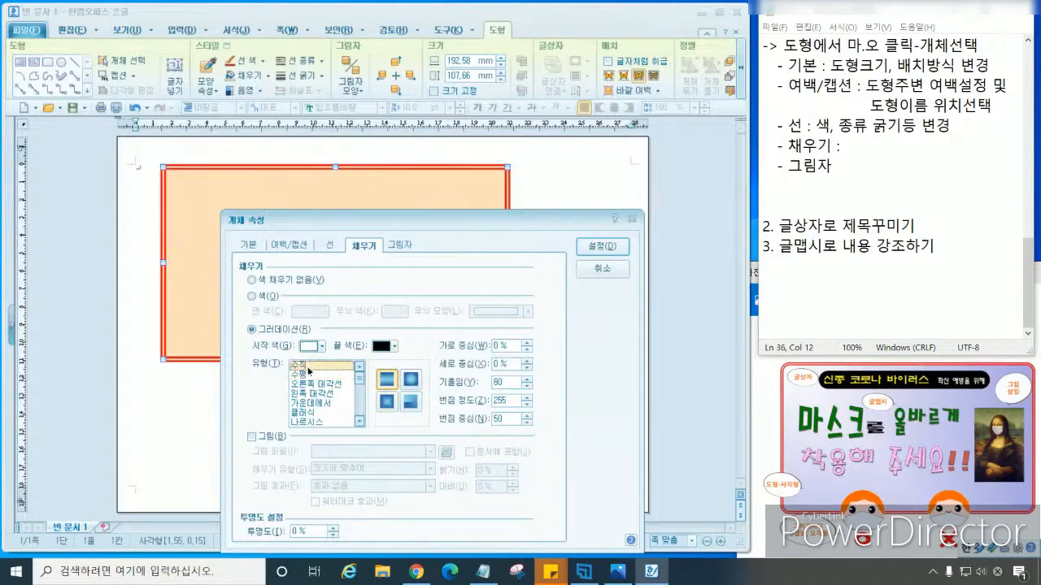
{"action": "left_click", "coordinate": [308, 374]}
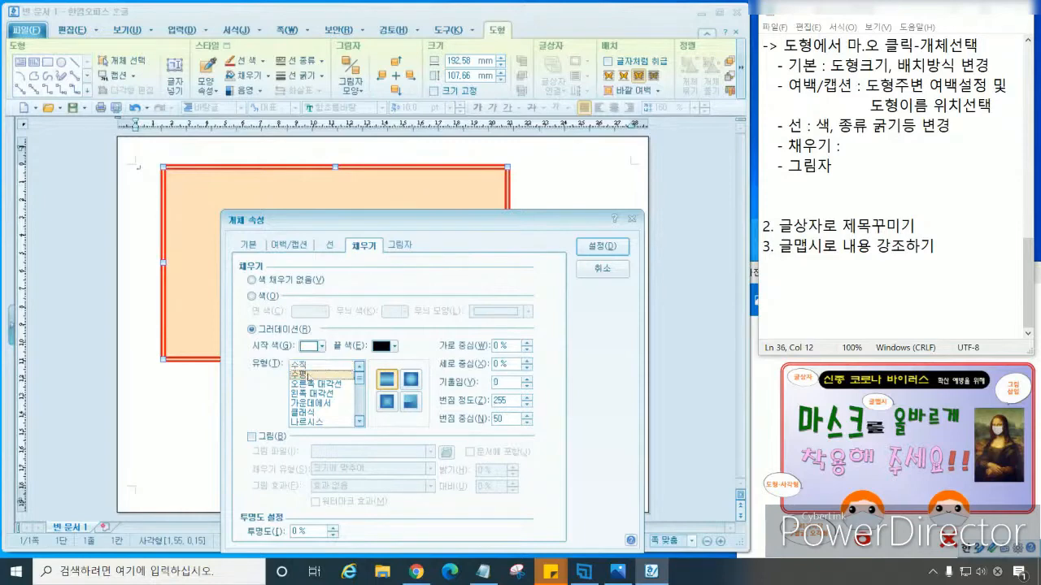
{"action": "left_click", "coordinate": [311, 367]}
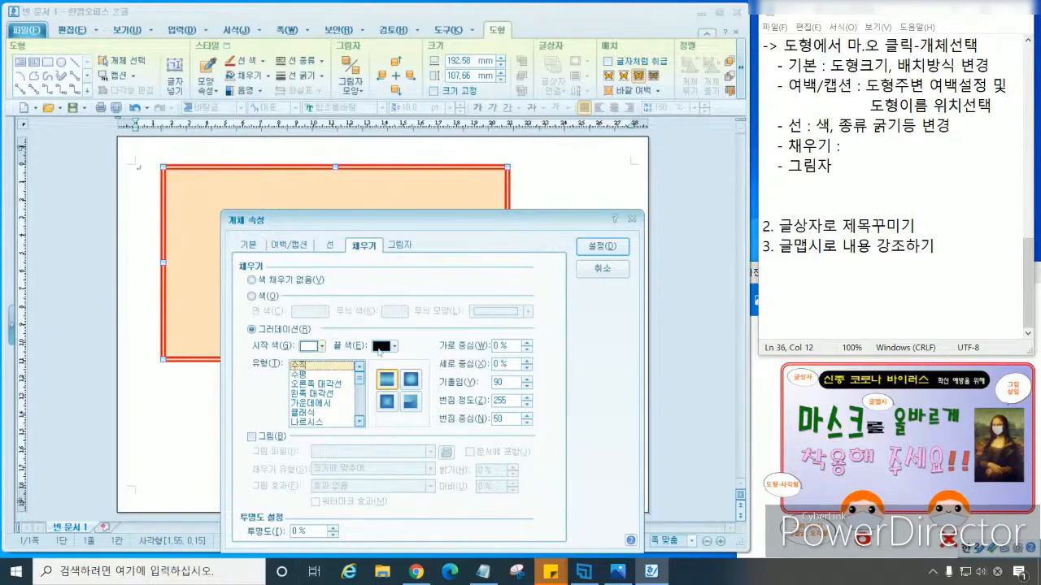
{"action": "left_click", "coordinate": [307, 374]}
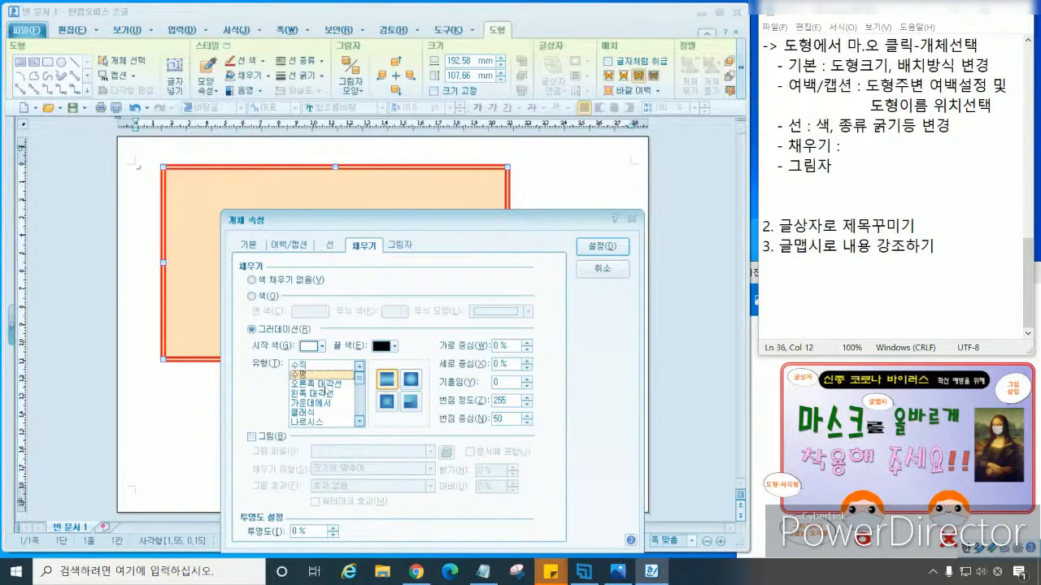
Try several preset gradient types, choose 천국과 지옥, and apply the properties to the rectangle
{"action": "scroll", "coordinate": [325, 391], "scroll_direction": "down", "scroll_amount": 2}
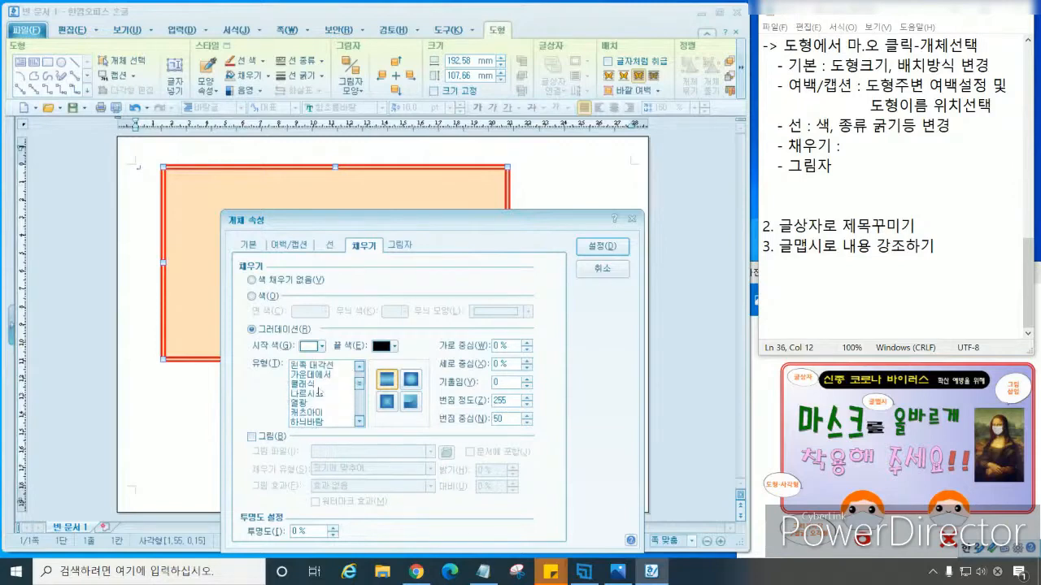
{"action": "left_click", "coordinate": [311, 393]}
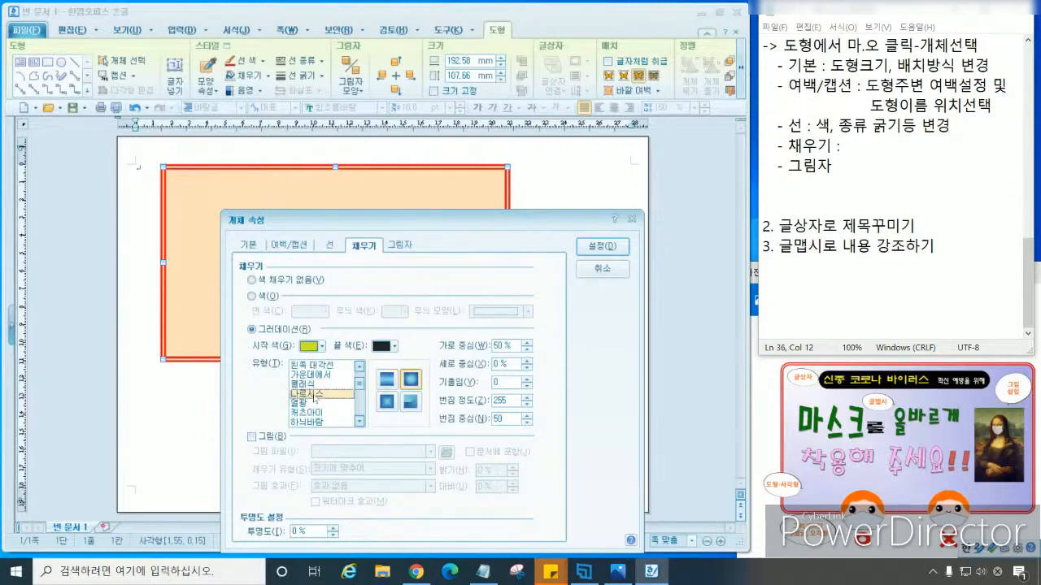
{"action": "left_click", "coordinate": [313, 402]}
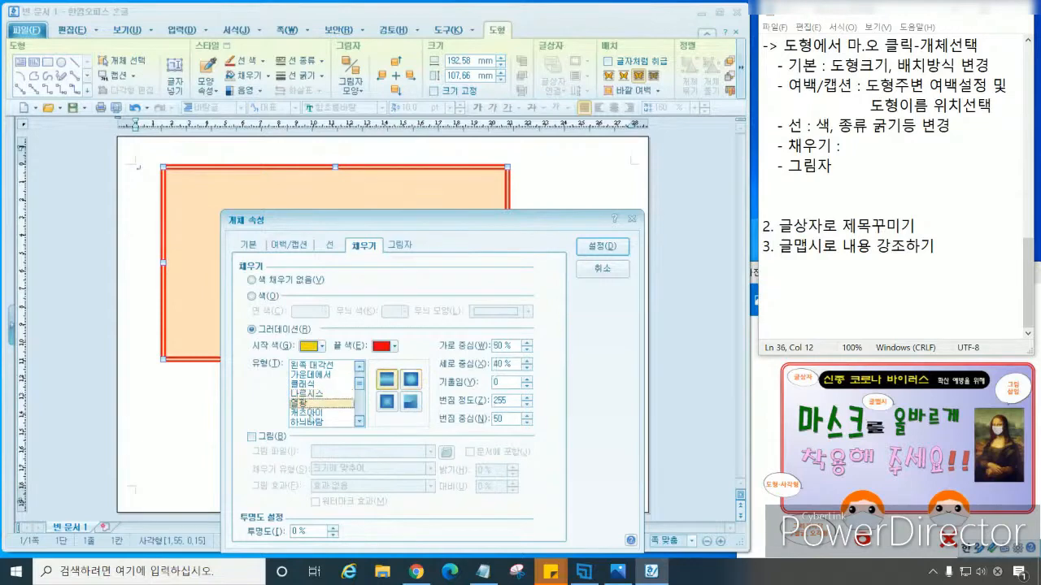
{"action": "left_click", "coordinate": [313, 412]}
{"action": "left_click", "coordinate": [313, 423]}
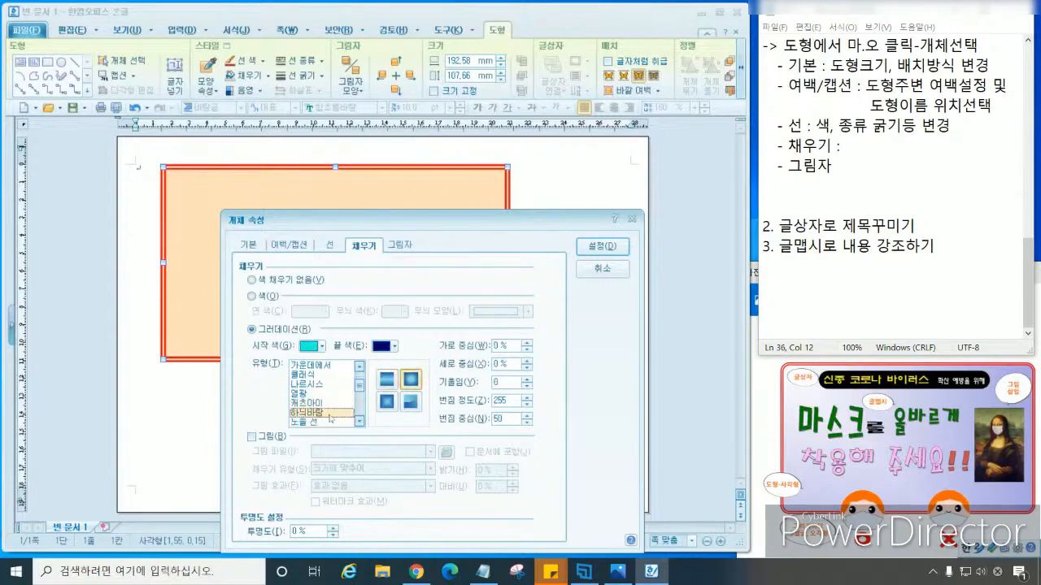
{"action": "scroll", "coordinate": [330, 418], "scroll_direction": "down", "scroll_amount": 2}
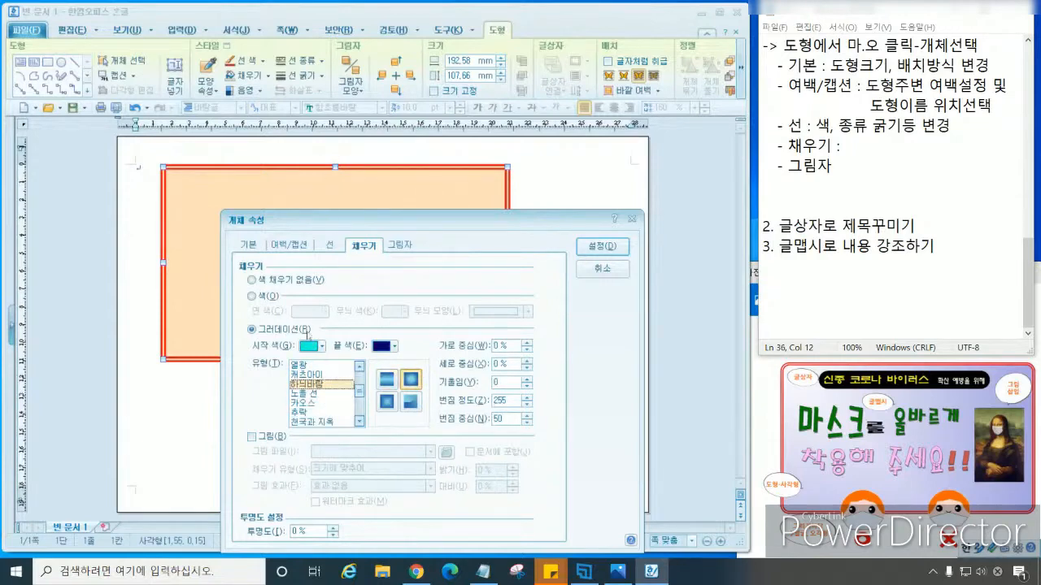
{"action": "left_click", "coordinate": [313, 394]}
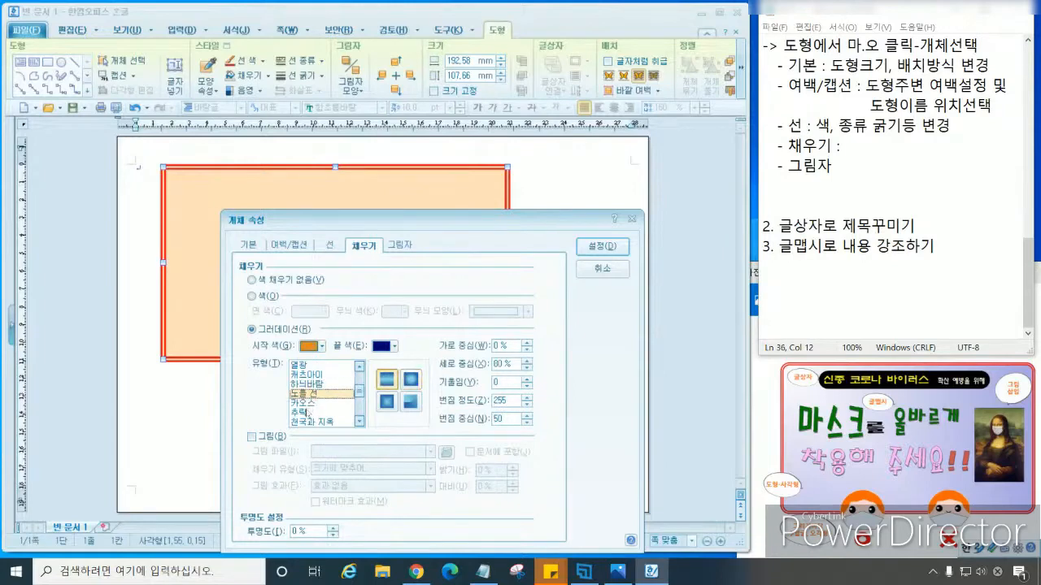
{"action": "left_click", "coordinate": [306, 411]}
{"action": "left_click", "coordinate": [307, 404]}
{"action": "left_click", "coordinate": [305, 413]}
{"action": "left_click", "coordinate": [309, 422]}
{"action": "scroll", "coordinate": [340, 411], "scroll_direction": "down", "scroll_amount": 2}
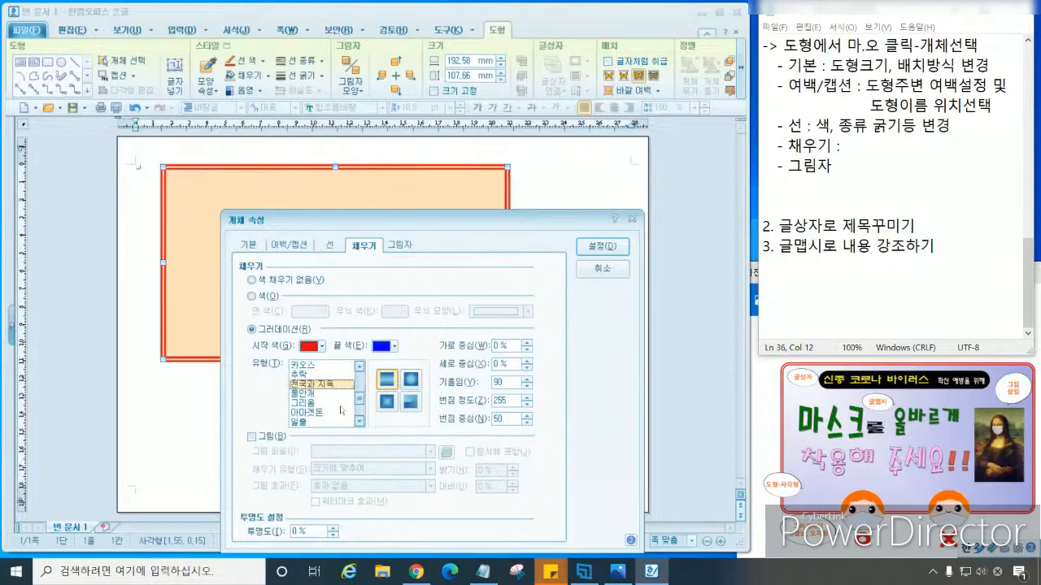
{"action": "left_click", "coordinate": [606, 247]}
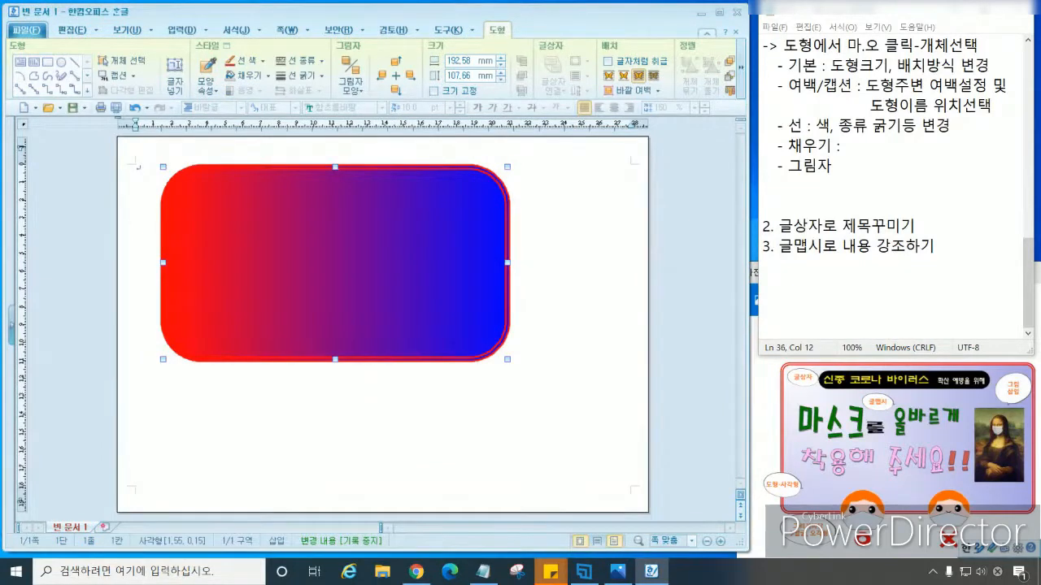
Reopen the rectangle's object properties and check its 선 and 채우기 settings
{"action": "right_click", "coordinate": [436, 253]}
{"action": "left_click", "coordinate": [484, 262]}
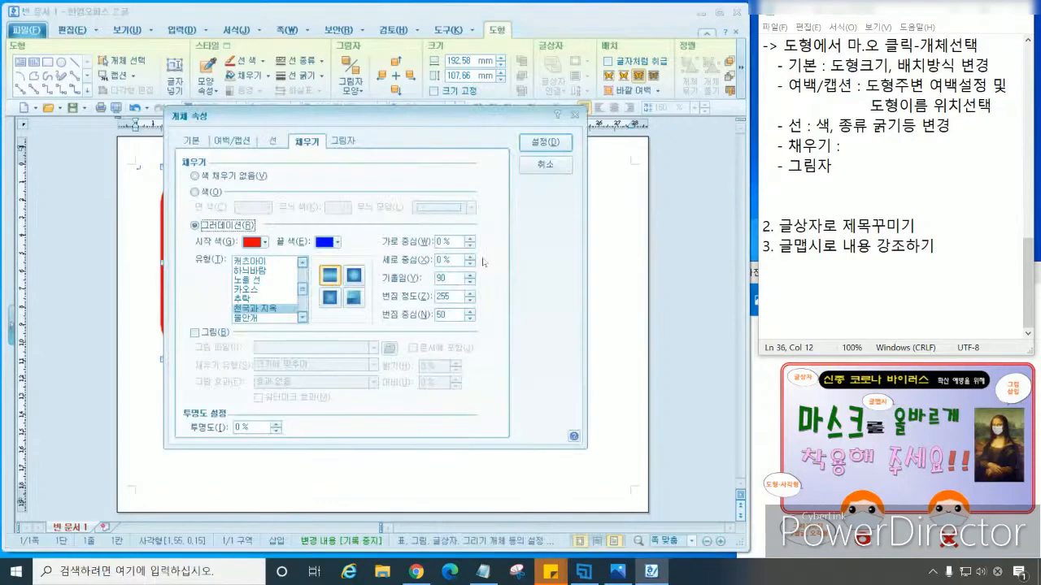
{"action": "left_click", "coordinate": [279, 143]}
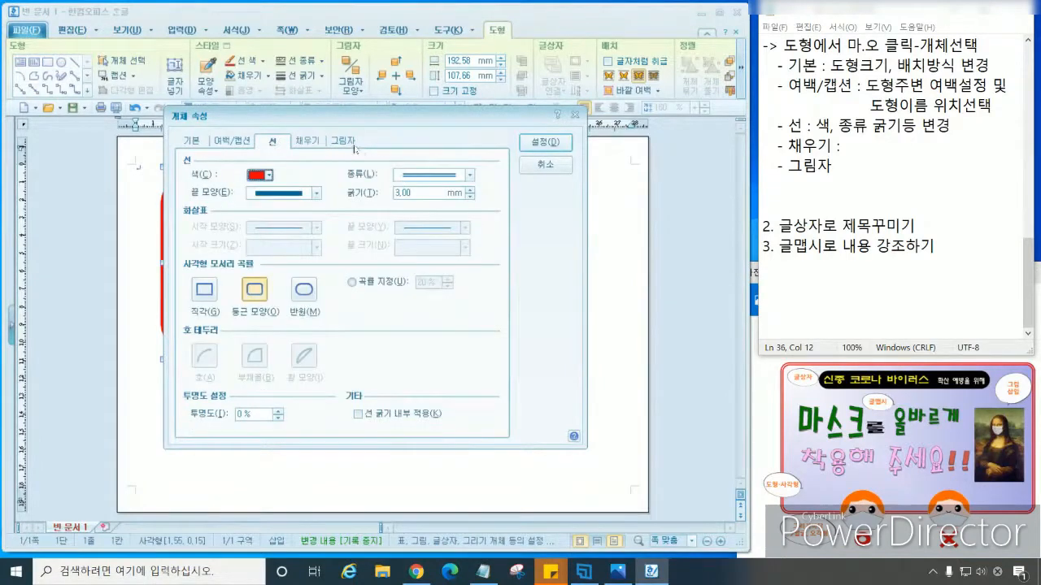
{"action": "left_click", "coordinate": [308, 143]}
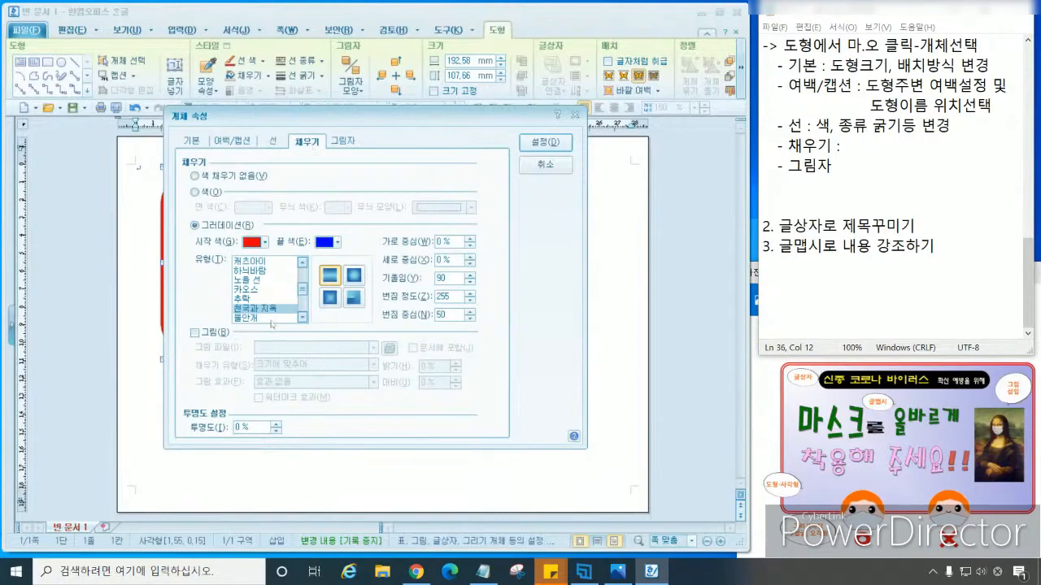
Try the remaining preset gradient types for the rectangle's fill, from 물안개 through 아마겟돈 and 새봄 to 사막의 빛
{"action": "scroll", "coordinate": [271, 323], "scroll_direction": "down", "scroll_amount": 1}
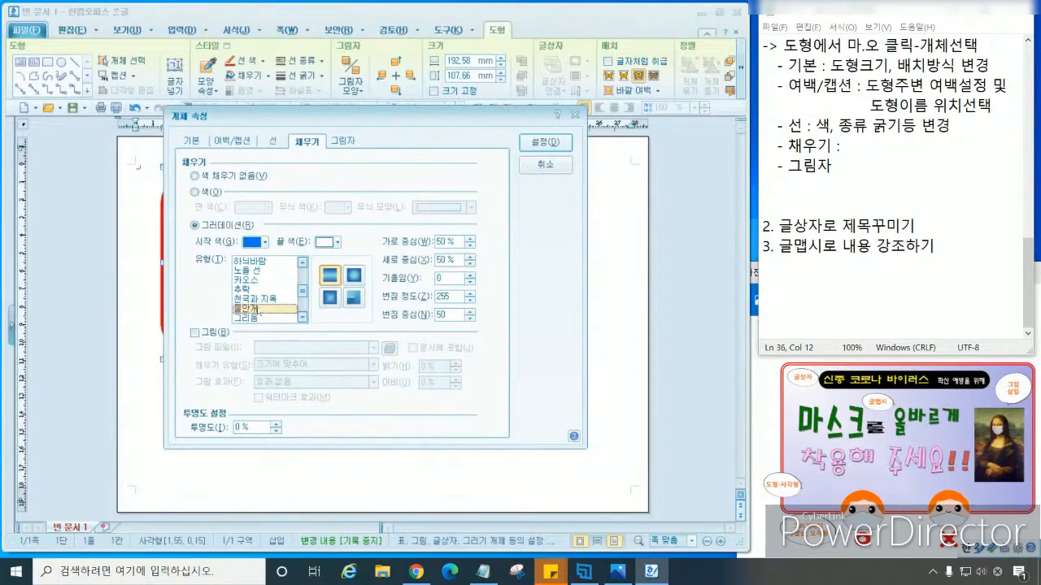
{"action": "left_click", "coordinate": [263, 318]}
{"action": "scroll", "coordinate": [264, 317], "scroll_direction": "down", "scroll_amount": 1}
{"action": "left_click", "coordinate": [261, 292]}
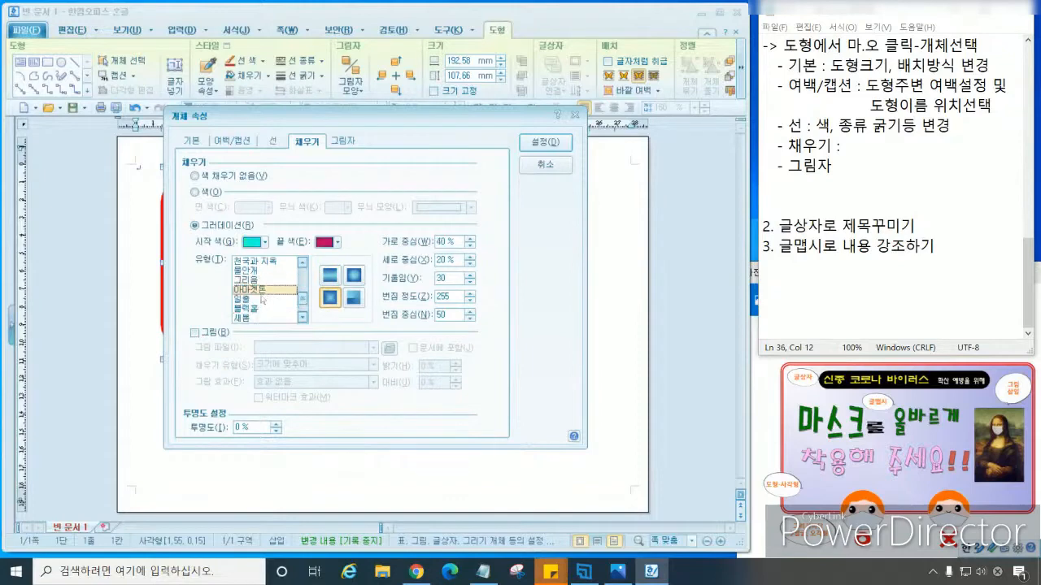
{"action": "left_click", "coordinate": [260, 299]}
{"action": "left_click", "coordinate": [259, 309]}
{"action": "left_click", "coordinate": [257, 319]}
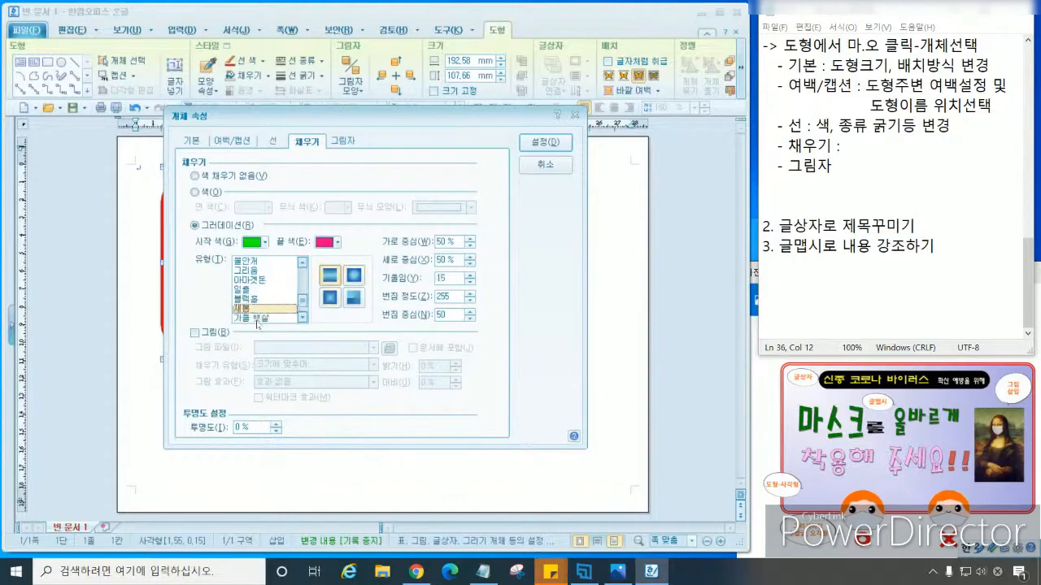
{"action": "scroll", "coordinate": [258, 322], "scroll_direction": "down", "scroll_amount": 1}
{"action": "left_click", "coordinate": [264, 290]}
{"action": "left_click", "coordinate": [266, 299]}
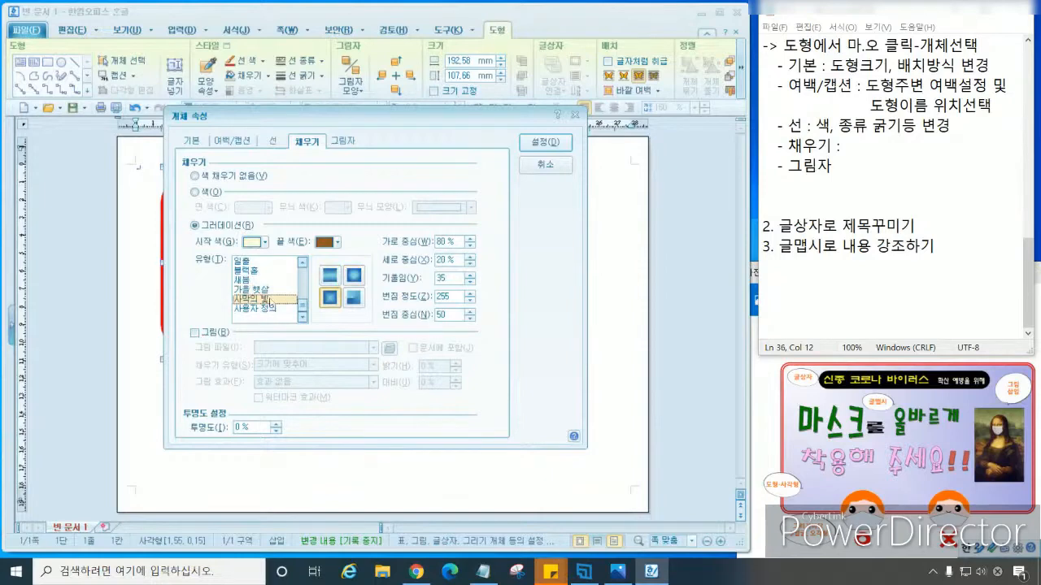
Set the rectangle's gradient type to 하늬바람 after comparing it with neighbouring presets such as 나르시스
{"action": "scroll", "coordinate": [279, 301], "scroll_direction": "up", "scroll_amount": 4}
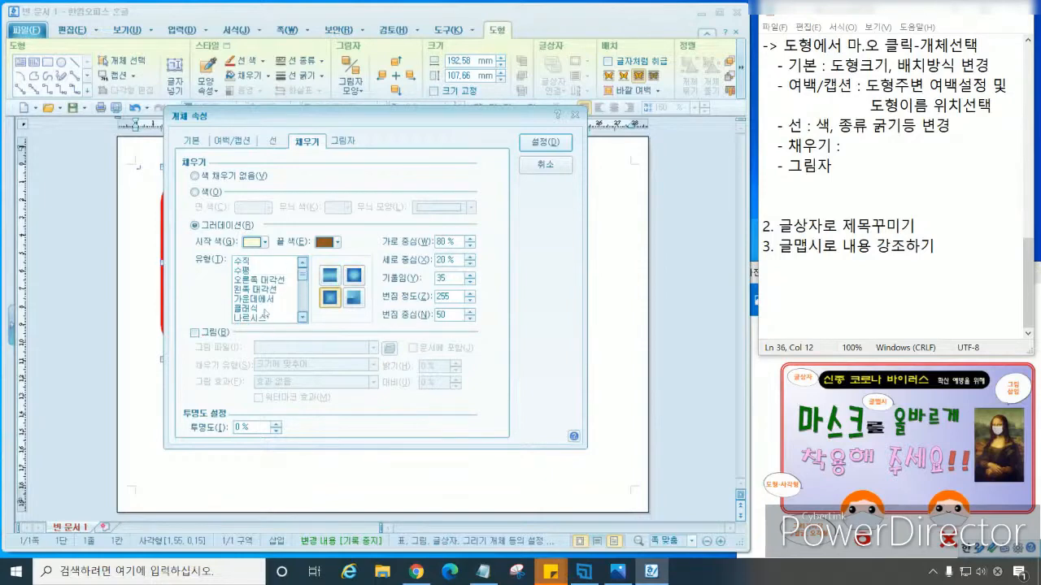
{"action": "left_click", "coordinate": [265, 317]}
{"action": "scroll", "coordinate": [264, 321], "scroll_direction": "down", "scroll_amount": 1}
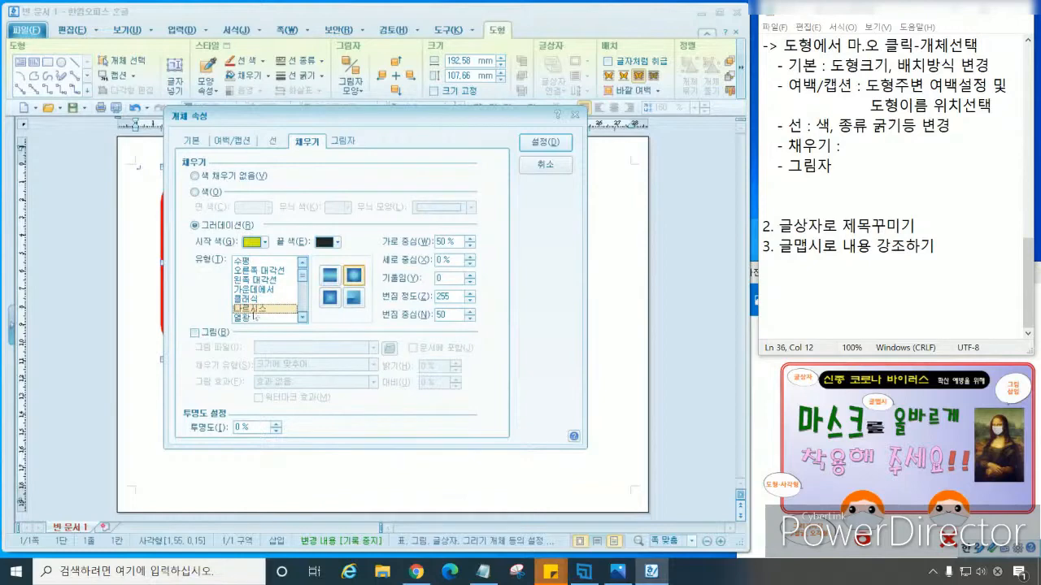
{"action": "left_click", "coordinate": [256, 317]}
{"action": "left_click", "coordinate": [263, 317]}
{"action": "scroll", "coordinate": [273, 315], "scroll_direction": "down", "scroll_amount": 3}
{"action": "left_click", "coordinate": [264, 291]}
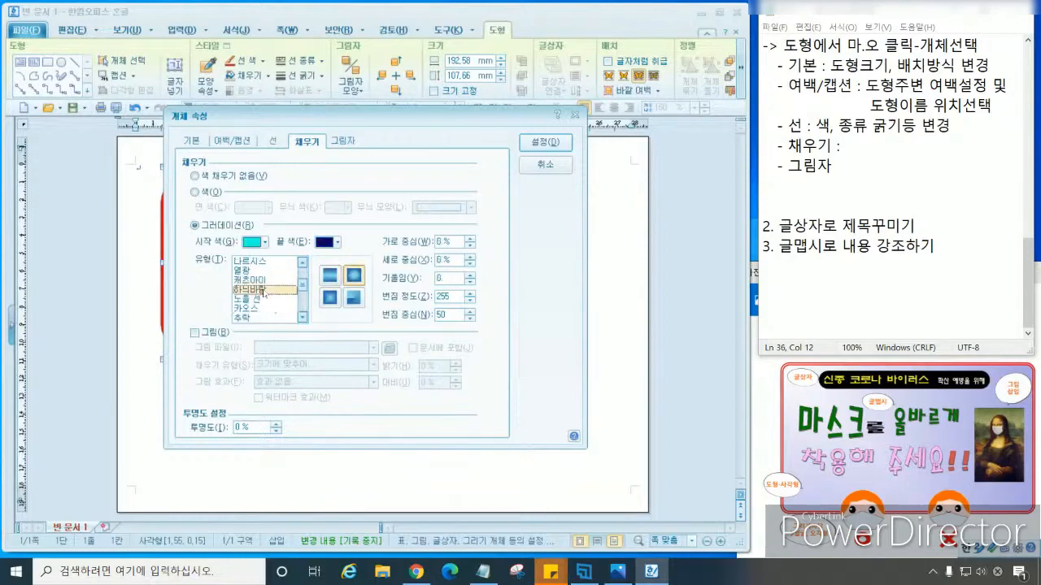
{"action": "left_click", "coordinate": [260, 300]}
{"action": "left_click", "coordinate": [259, 292]}
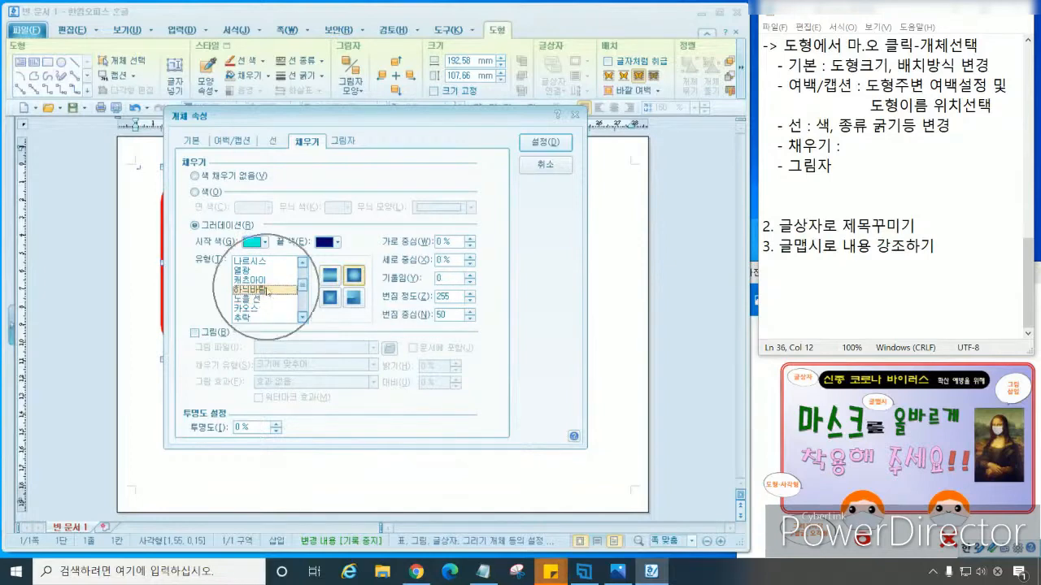
{"action": "key", "text": "ctrl"}
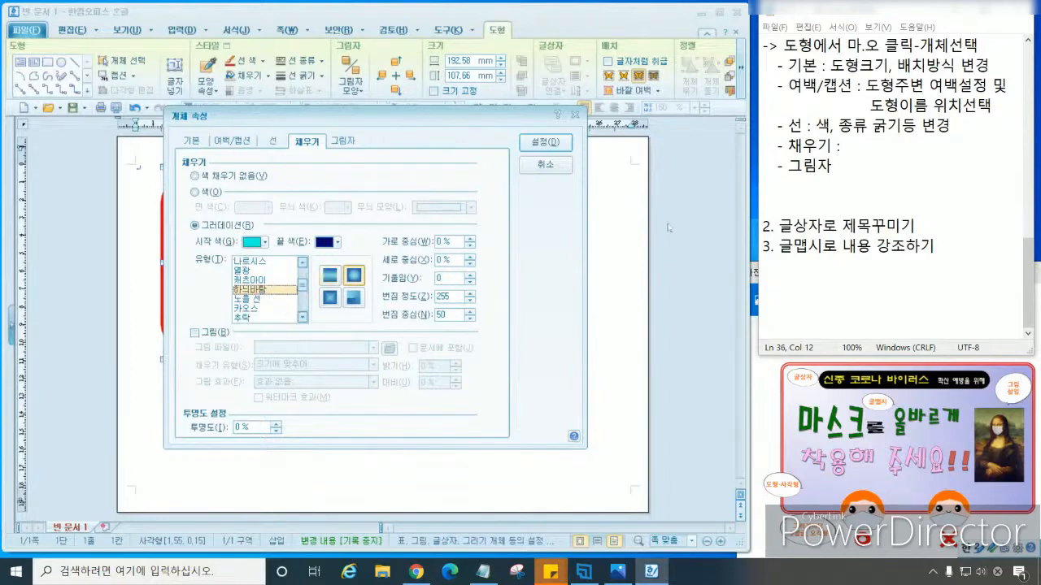
Select 둥근 모양 for the rectangle's corner curvature, recheck the gradient fill, and apply the object properties
{"action": "left_click", "coordinate": [274, 142]}
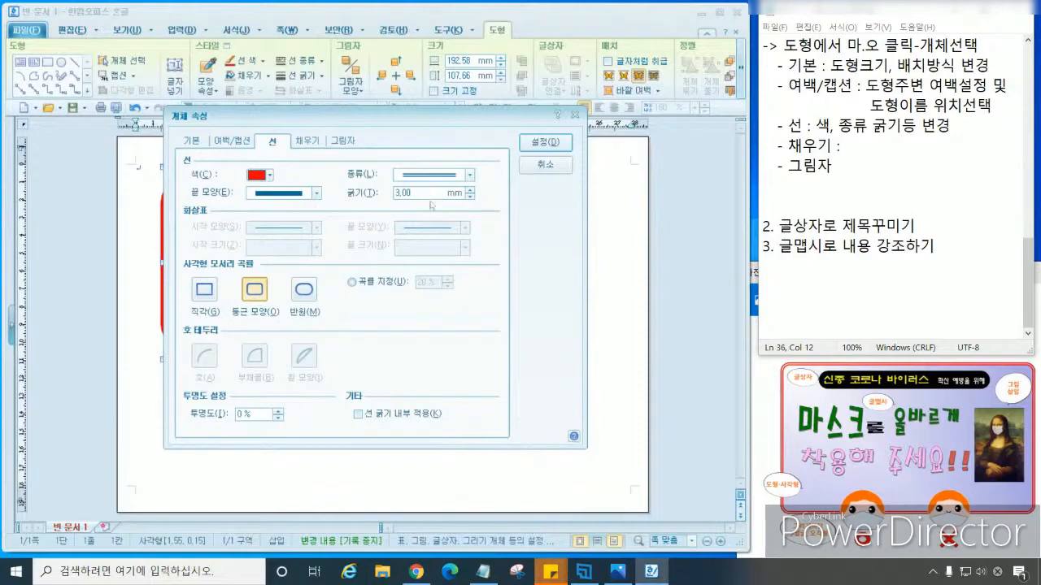
{"action": "left_click", "coordinate": [251, 297]}
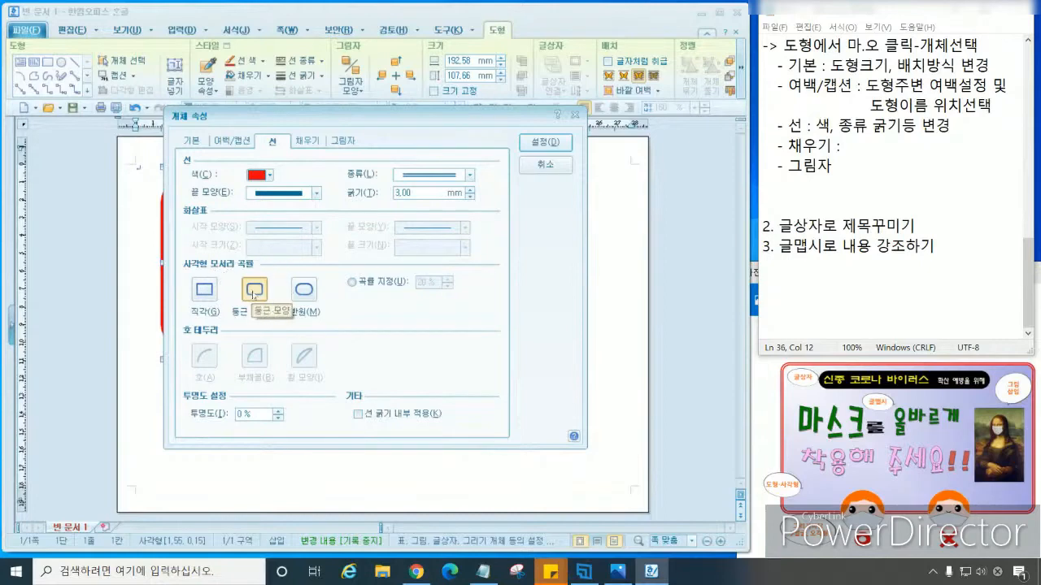
{"action": "left_click", "coordinate": [311, 143]}
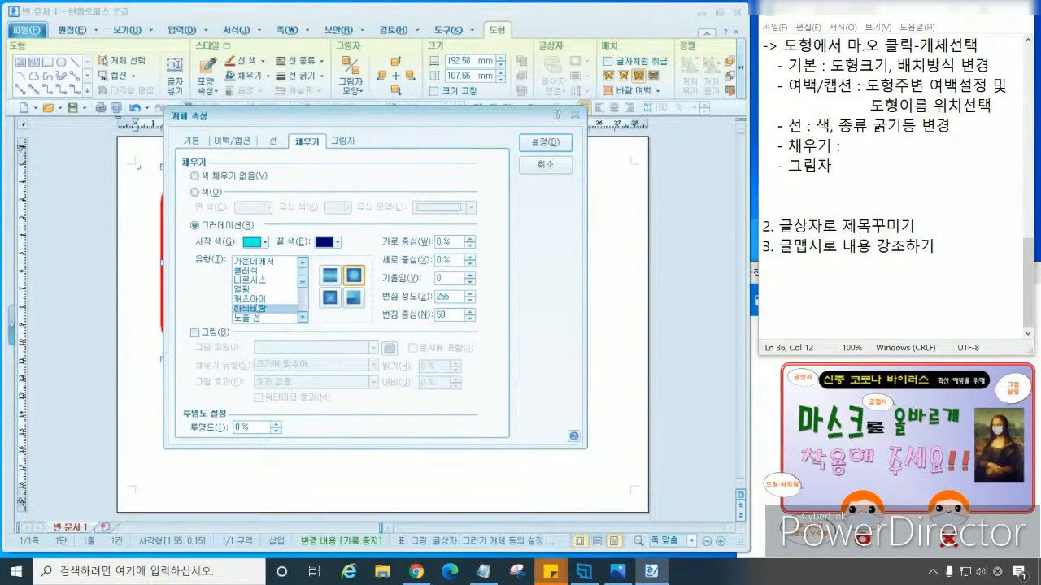
{"action": "left_click", "coordinate": [545, 141]}
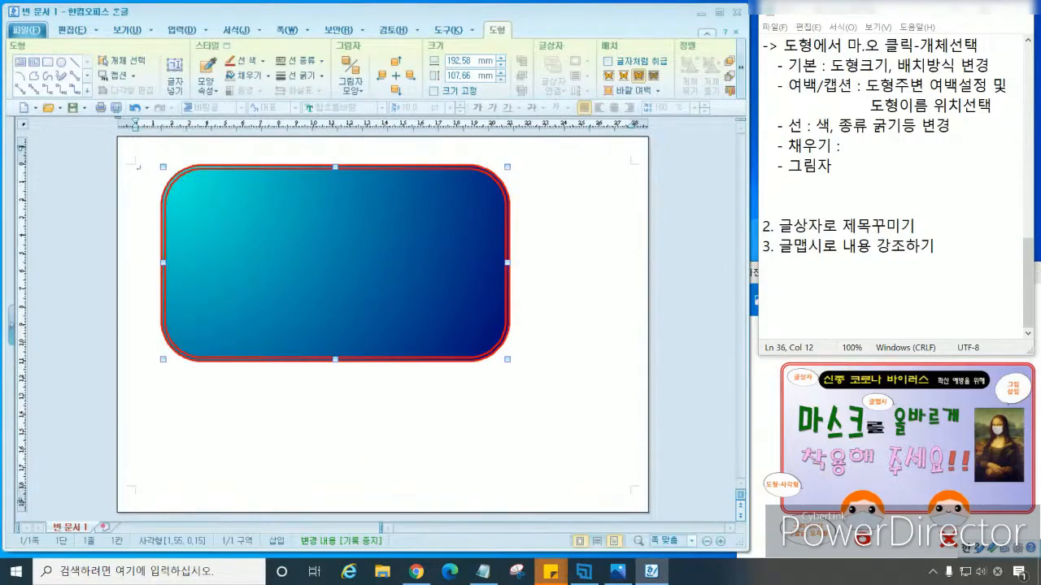
Enlarge the background rectangle on the page to about 243 mm wide and 138 mm high
{"action": "left_click_drag", "start_coordinate": [507, 263], "coordinate": [598, 263]}
{"action": "left_click_drag", "start_coordinate": [380, 359], "coordinate": [380, 426]}
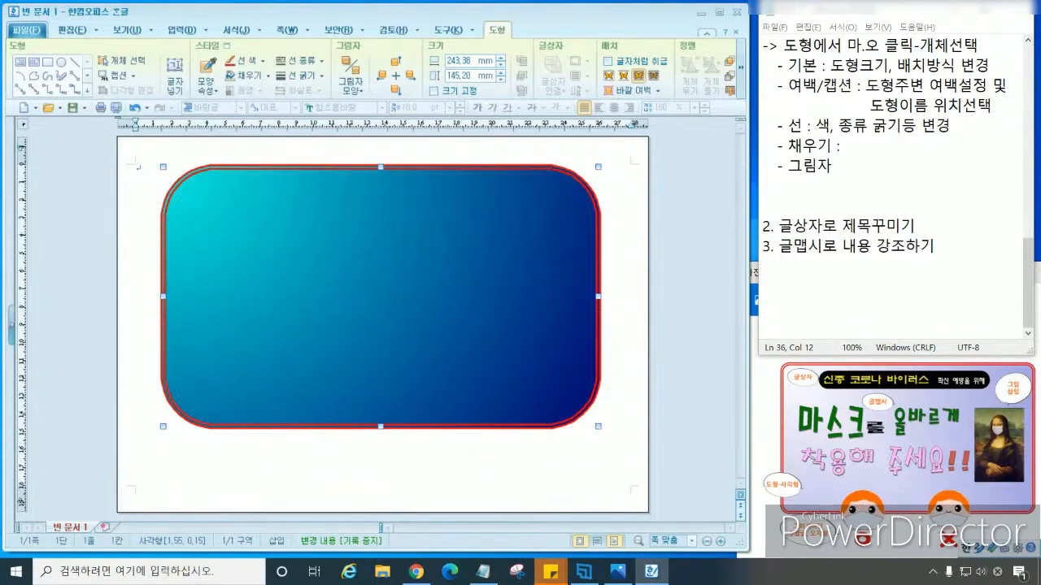
{"action": "left_click_drag", "start_coordinate": [381, 426], "coordinate": [381, 413]}
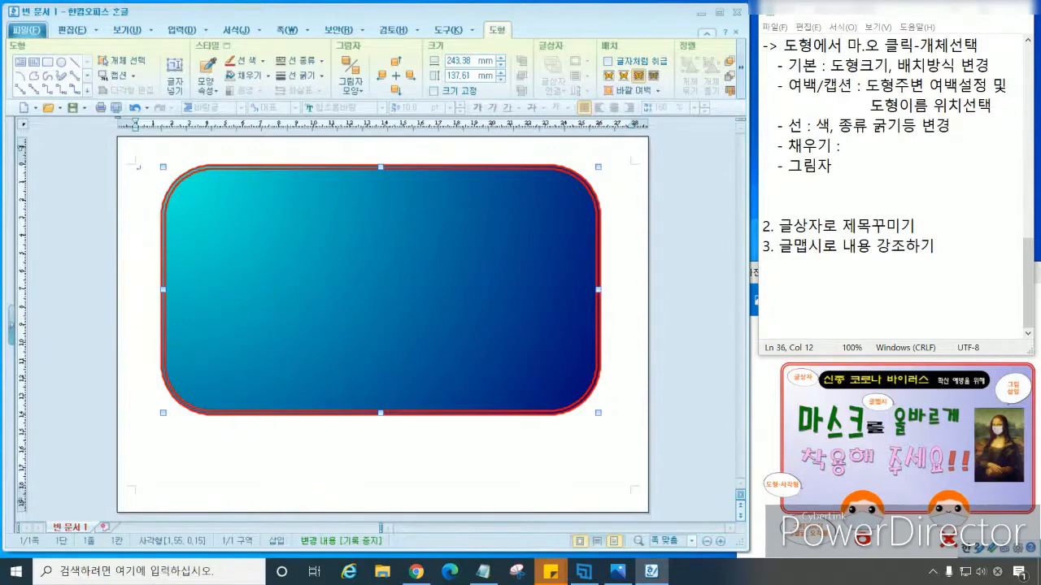
Complete the notes with "도형색 넣기" for 채우기 and ": 도형그림자" for 그림자
{"action": "type", "text": "도형색 넣기"}
{"action": "key", "text": "Down"}
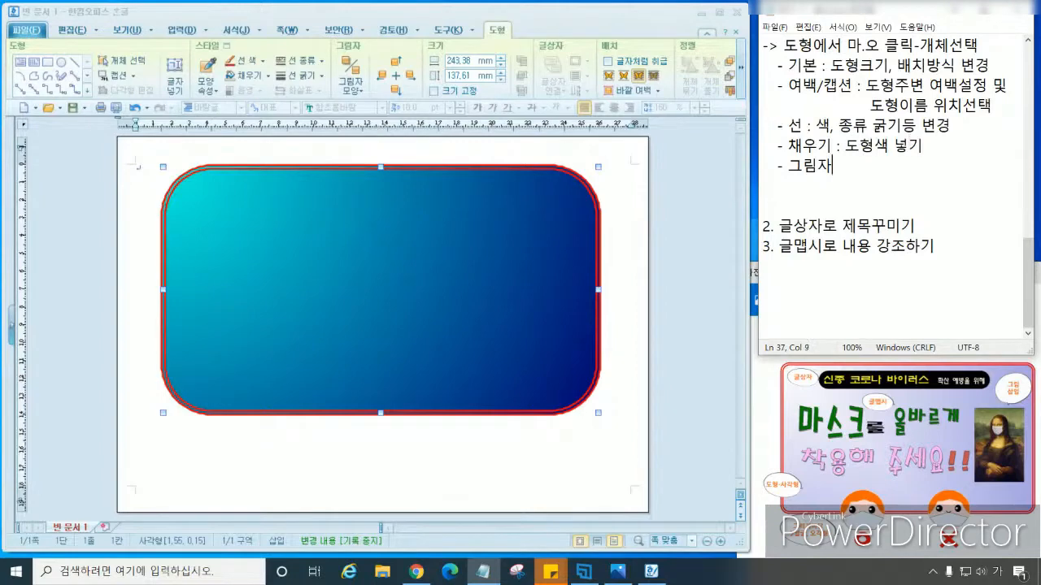
{"action": "type", "text": ": 도형글"}
{"action": "type", "text": "림자"}
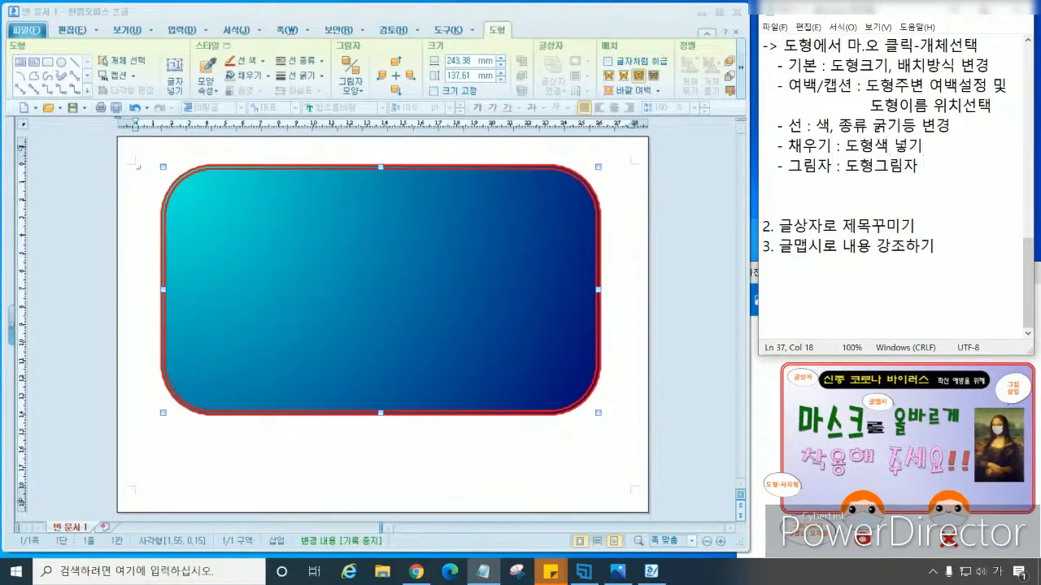
Try several 그림자 types in the rectangle's object properties and apply the shadow cast toward its upper right
{"action": "double_click", "coordinate": [469, 300]}
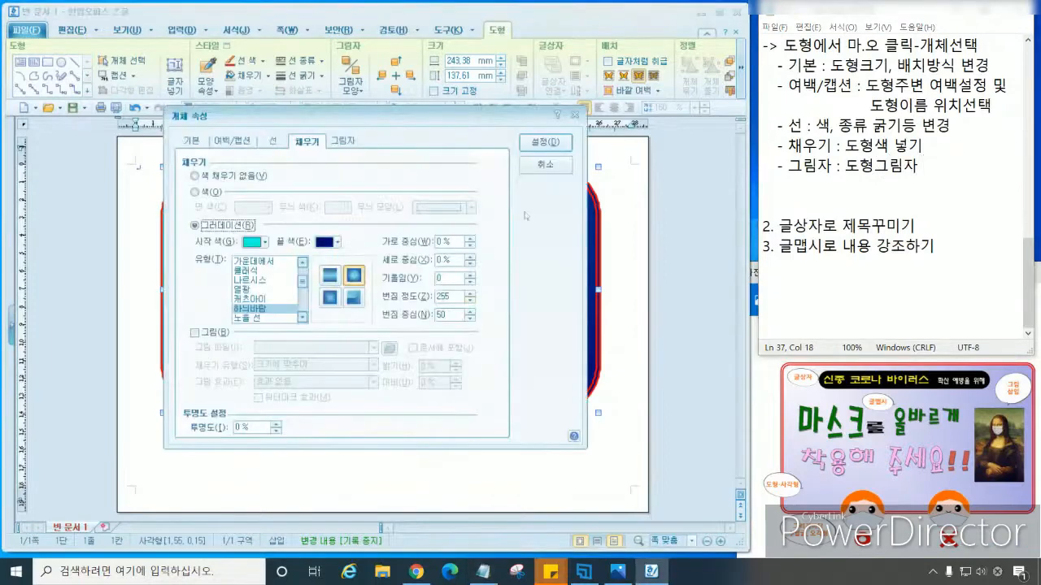
{"action": "left_click", "coordinate": [543, 164]}
{"action": "right_click", "coordinate": [491, 199]}
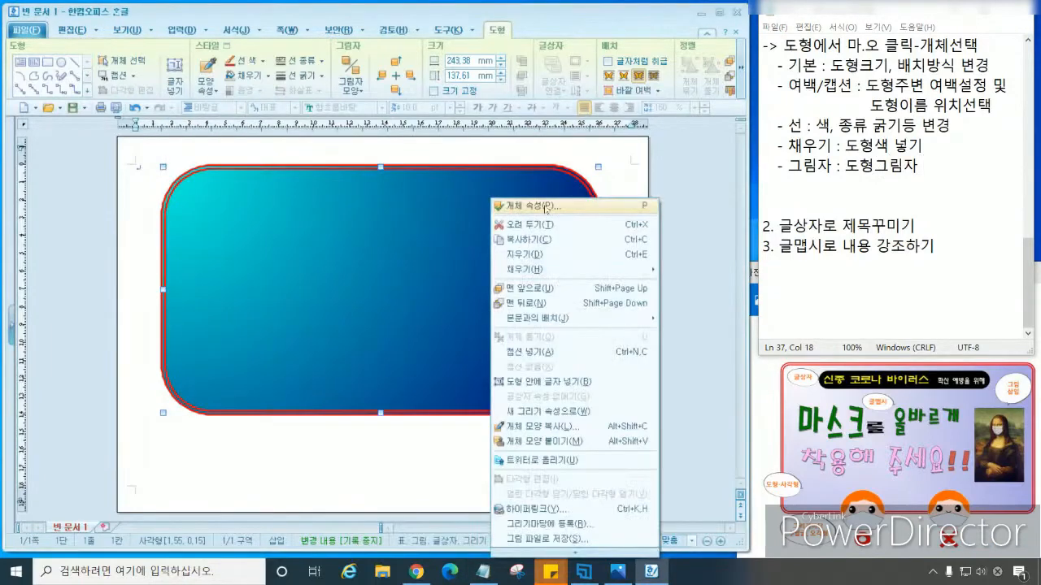
{"action": "left_click", "coordinate": [545, 208]}
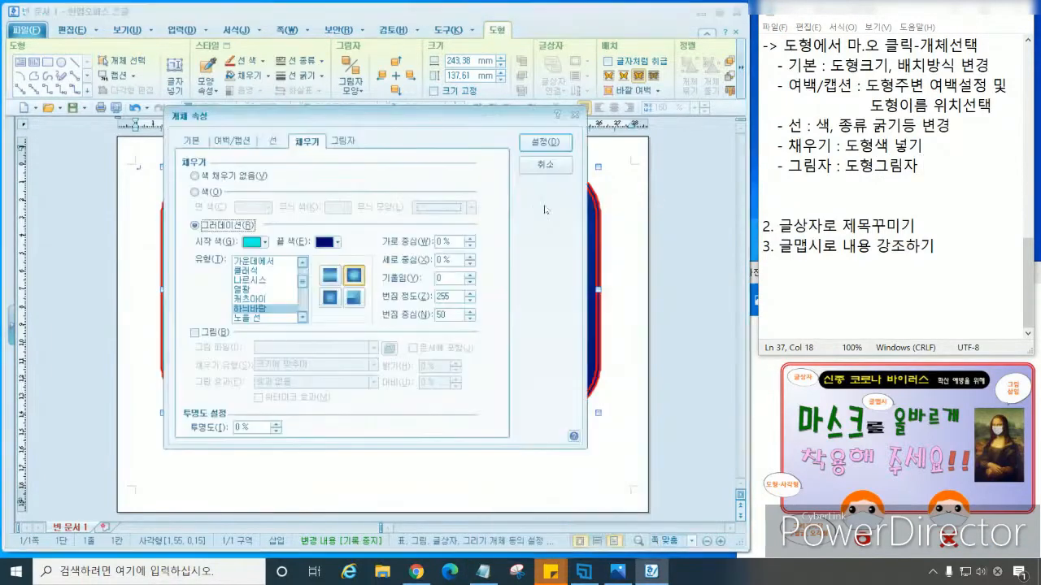
{"action": "left_click", "coordinate": [344, 142]}
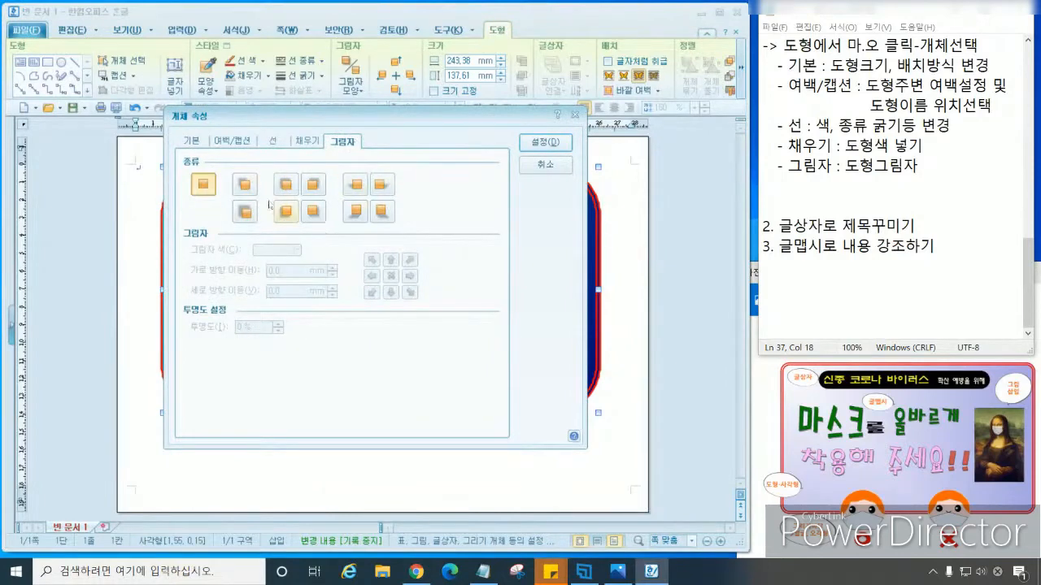
{"action": "left_click", "coordinate": [245, 186]}
{"action": "left_click", "coordinate": [285, 186]}
{"action": "left_click", "coordinate": [313, 186]}
{"action": "left_click", "coordinate": [545, 142]}
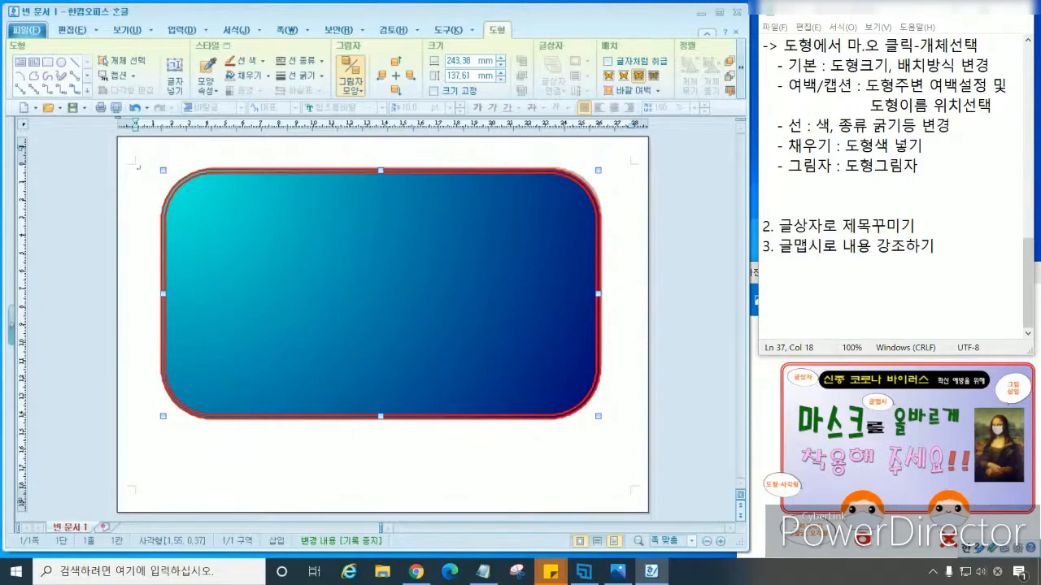
Review the earlier procedures in the notes and insert a blank line below "2. 글상자로 제목꾸미기"
{"action": "left_click", "coordinate": [825, 187]}
{"action": "scroll", "coordinate": [825, 186], "scroll_direction": "up", "scroll_amount": 4}
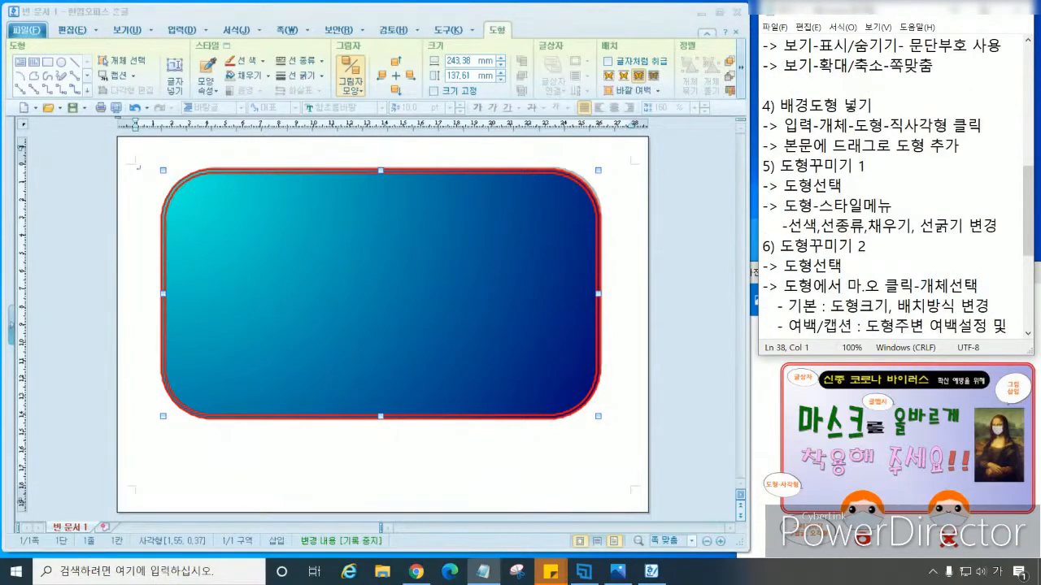
{"action": "scroll", "coordinate": [894, 187], "scroll_direction": "down", "scroll_amount": 4}
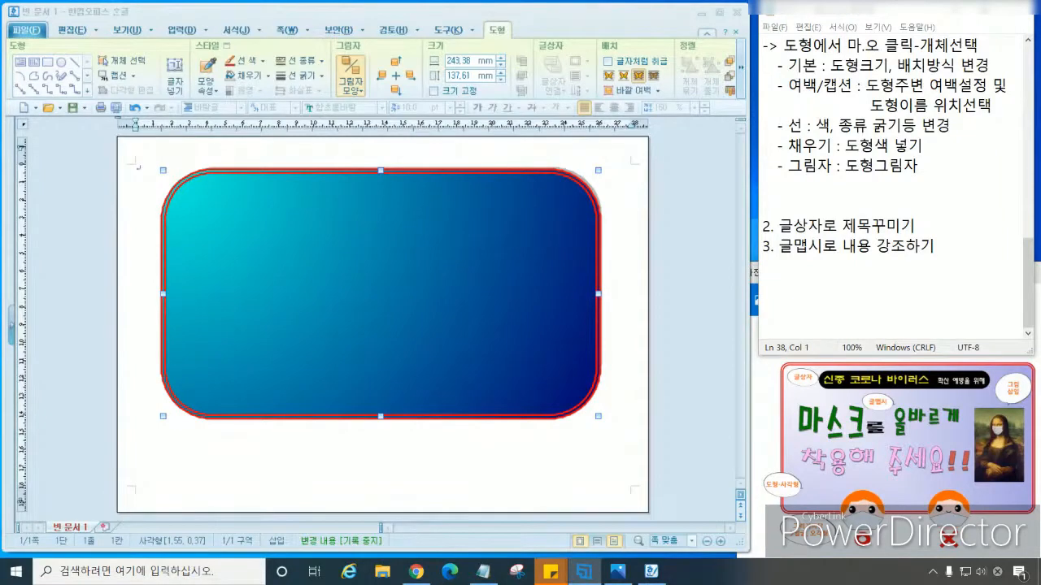
{"action": "left_click_drag", "start_coordinate": [916, 225], "coordinate": [762, 225]}
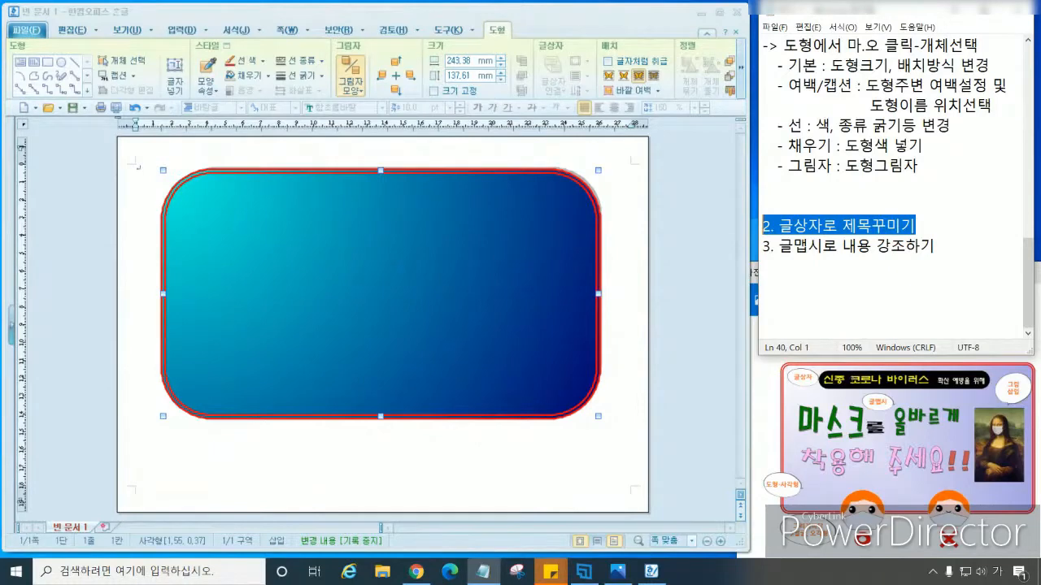
{"action": "left_click", "coordinate": [916, 226]}
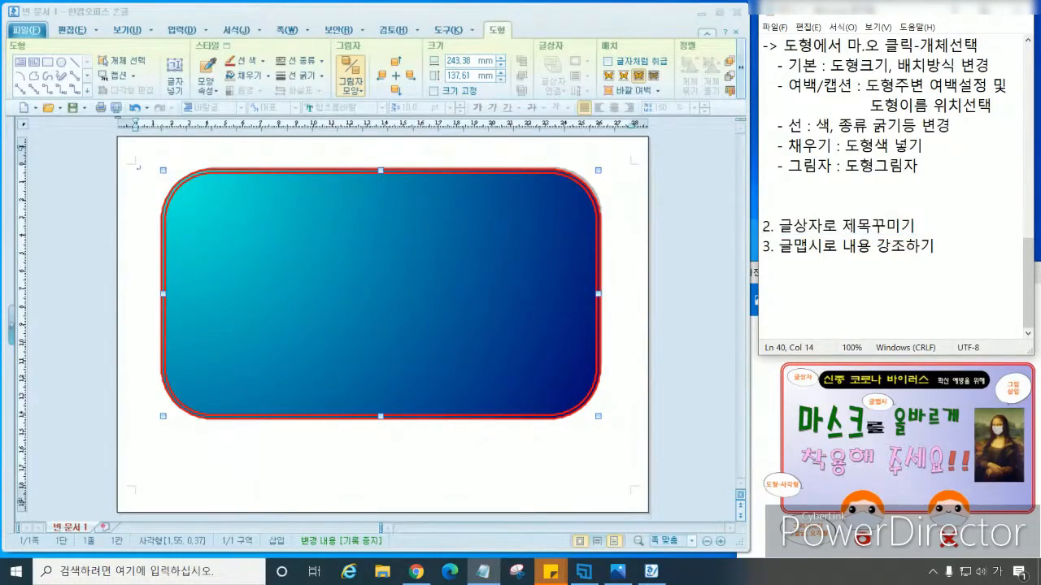
{"action": "key", "text": "Return"}
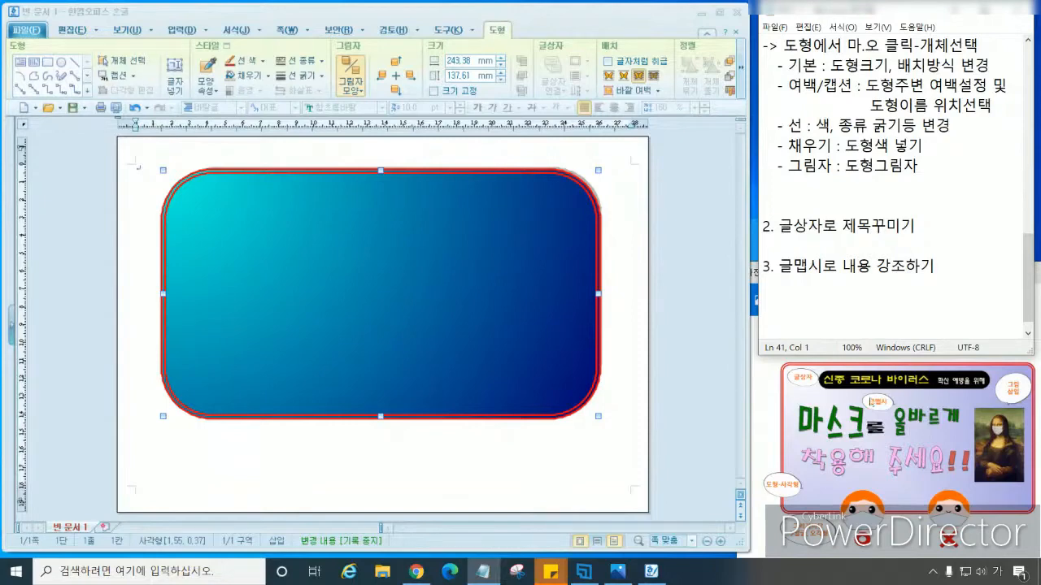
{"action": "scroll", "coordinate": [890, 187], "scroll_direction": "up", "scroll_amount": 3}
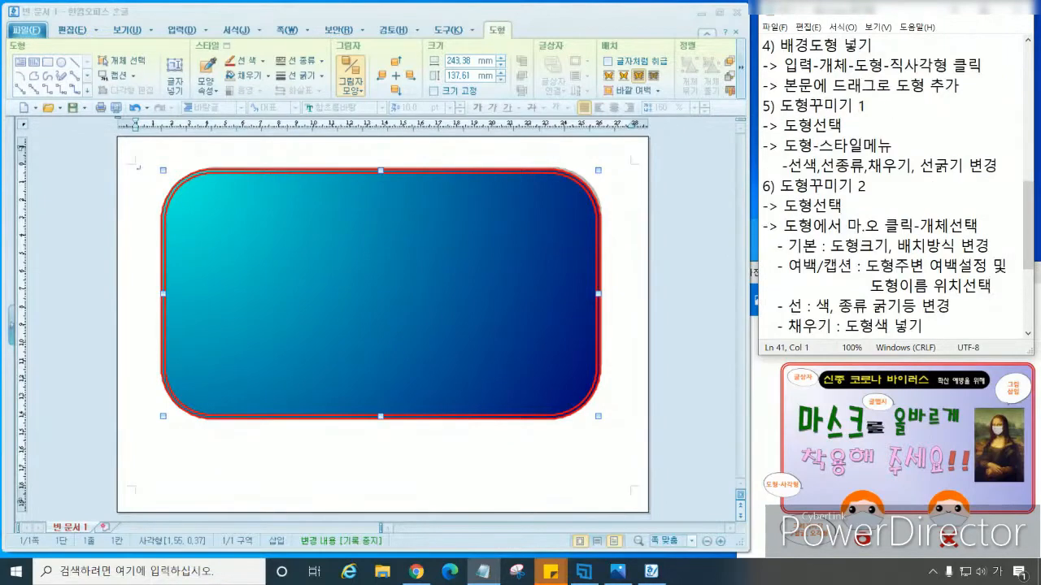
{"action": "scroll", "coordinate": [894, 187], "scroll_direction": "down", "scroll_amount": 3}
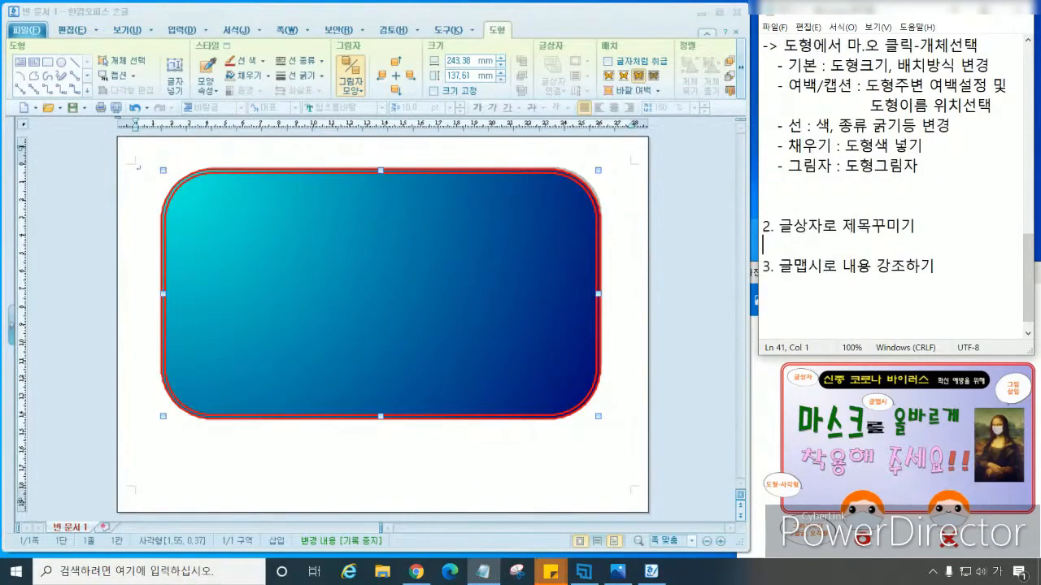
Add the subheading "1) 글상자 추가하기" under section 2 of the notes, followed by blank lines
{"action": "type", "text": "1) 제"}
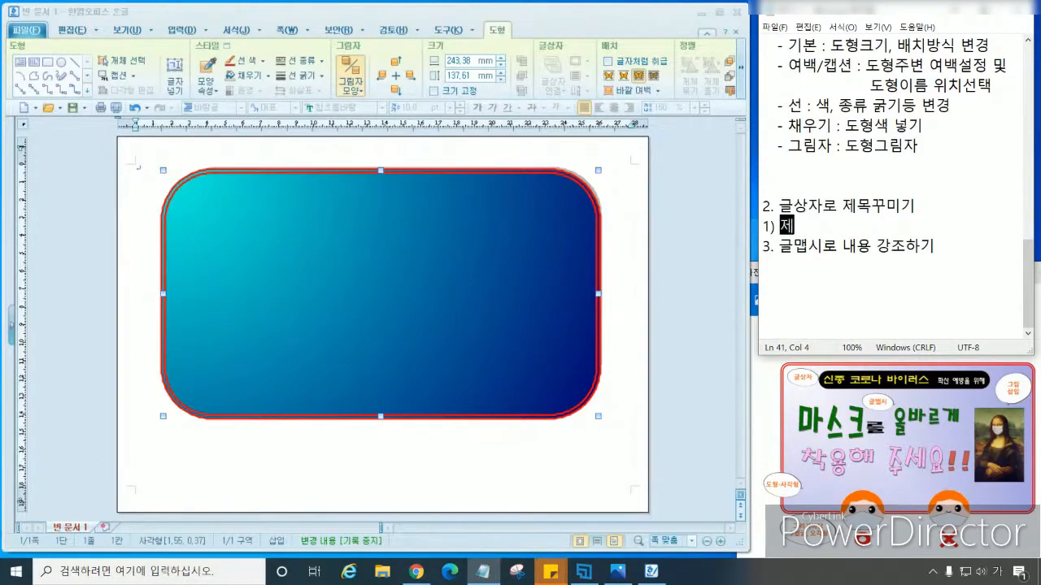
{"action": "key", "text": "BackSpace"}
{"action": "type", "text": "글사상자 추가하"}
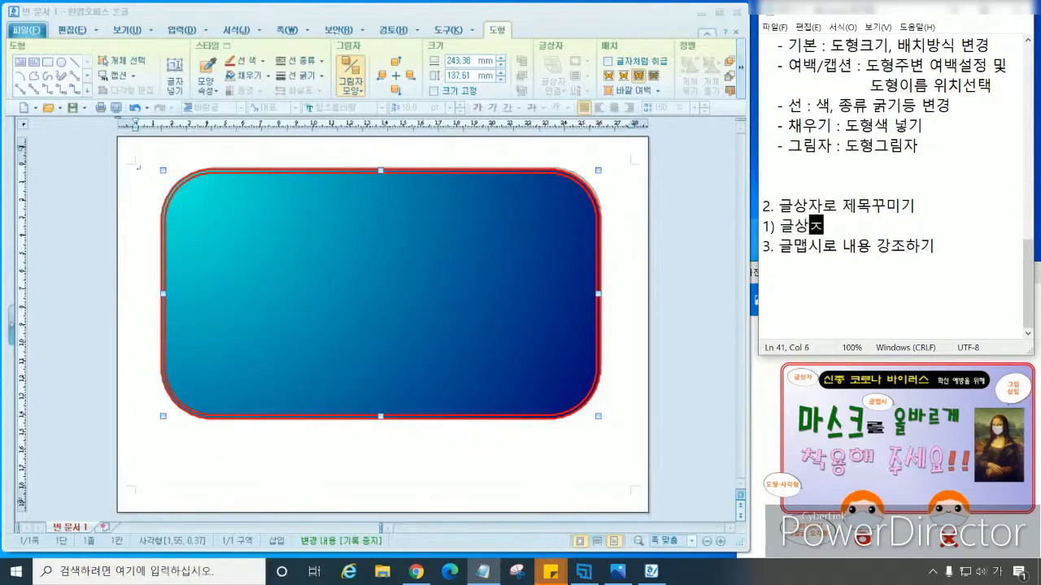
{"action": "type", "text": "기"}
{"action": "key", "text": "Return"}
{"action": "key", "text": "Return"}
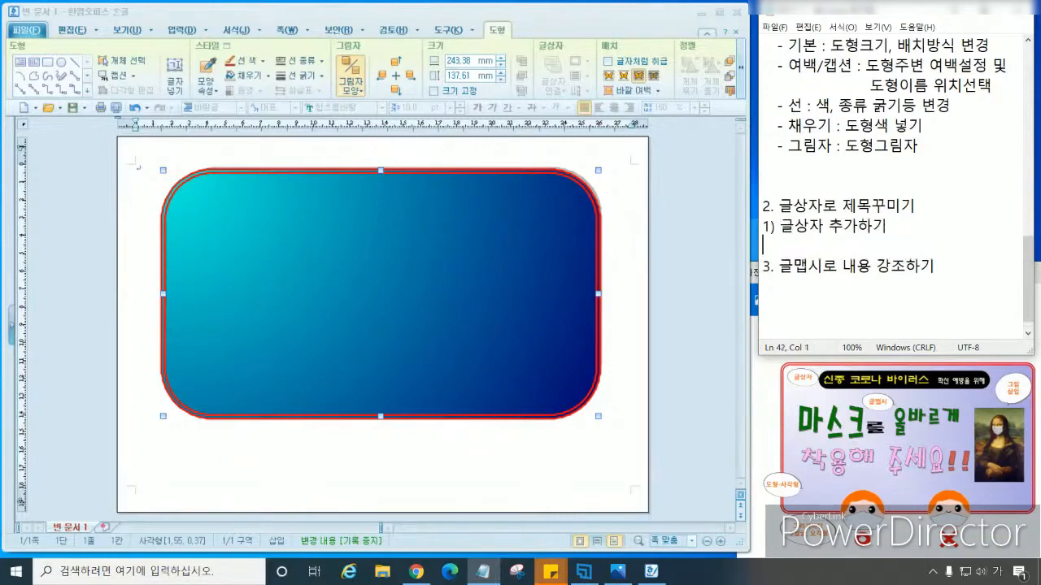
Replace "추가" with "삽입" in the subheading so it reads "1) 글상자 삽입하기"
{"action": "key", "text": "Up"}
{"action": "key", "text": "Up"}
{"action": "key", "text": "End"}
{"action": "key", "text": "Left"}
{"action": "key", "text": "Left"}
{"action": "key", "text": "Left"}
{"action": "key", "text": "Left"}
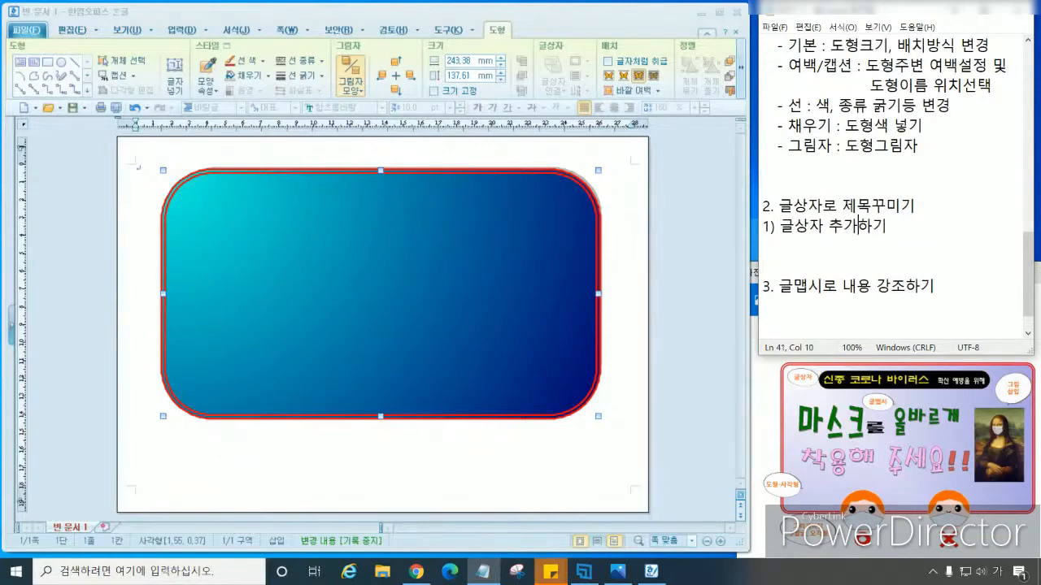
{"action": "key", "text": "Delete"}
{"action": "key", "text": "Delete"}
{"action": "type", "text": "삽입"}
{"action": "key", "text": "Down"}
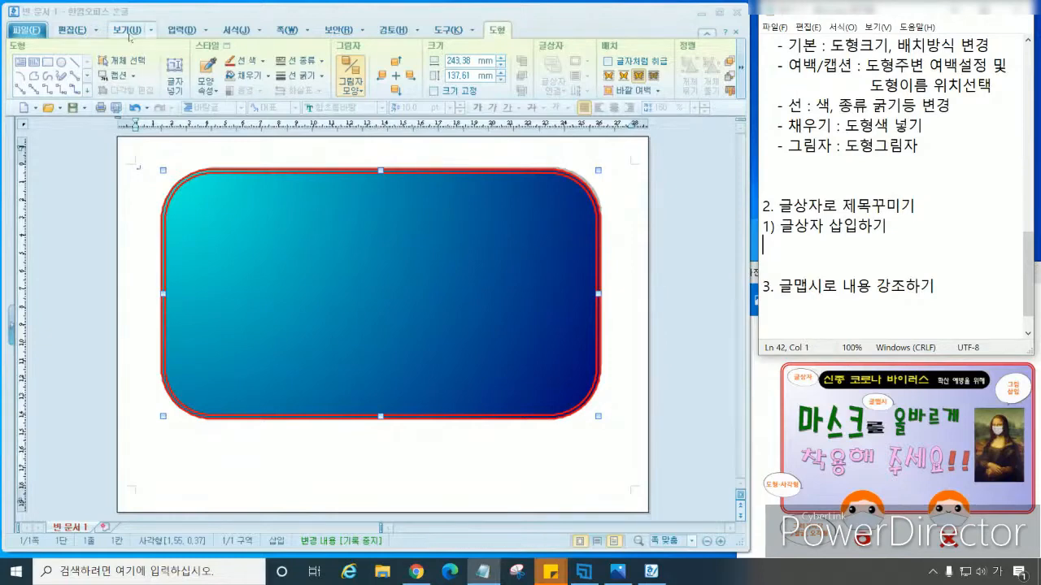
Insert a wide, shallow 글상자 across the upper part of the gradient rectangle
{"action": "key", "text": "ctrl"}
{"action": "key", "text": "ctrl"}
{"action": "left_click", "coordinate": [175, 31]}
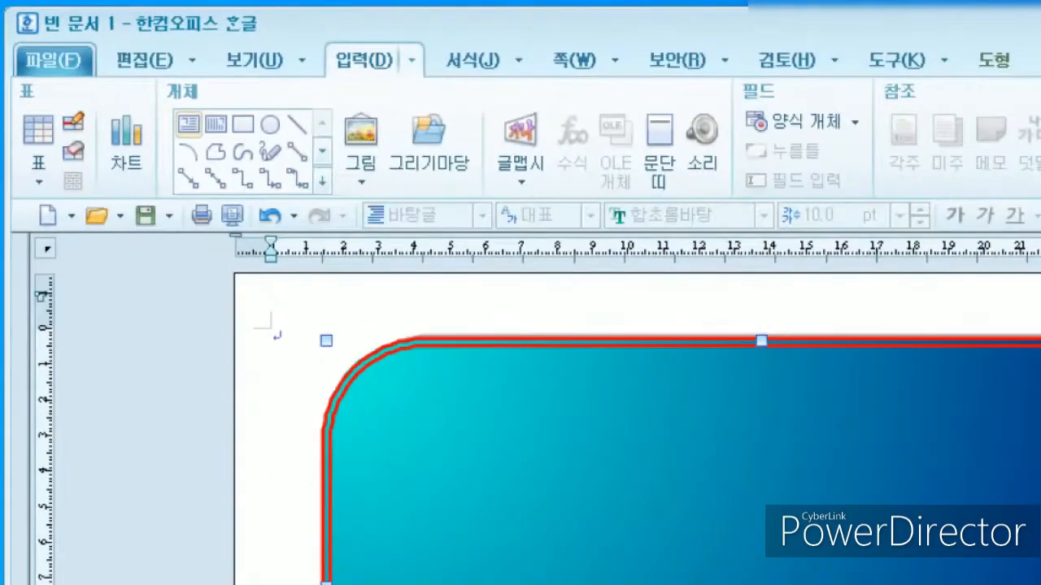
{"action": "left_click", "coordinate": [95, 62]}
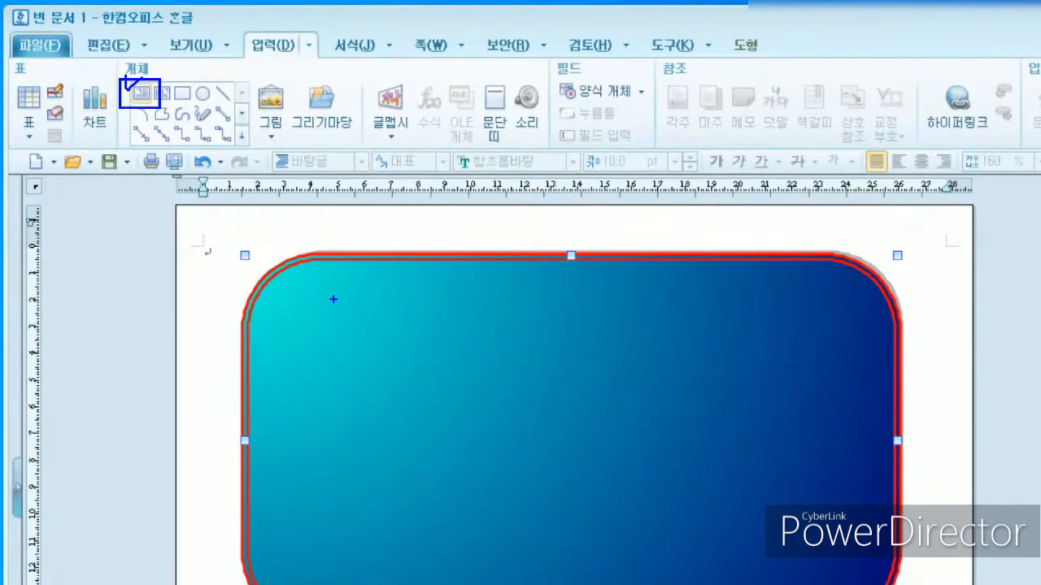
{"action": "left_click_drag", "start_coordinate": [325, 295], "coordinate": [819, 355]}
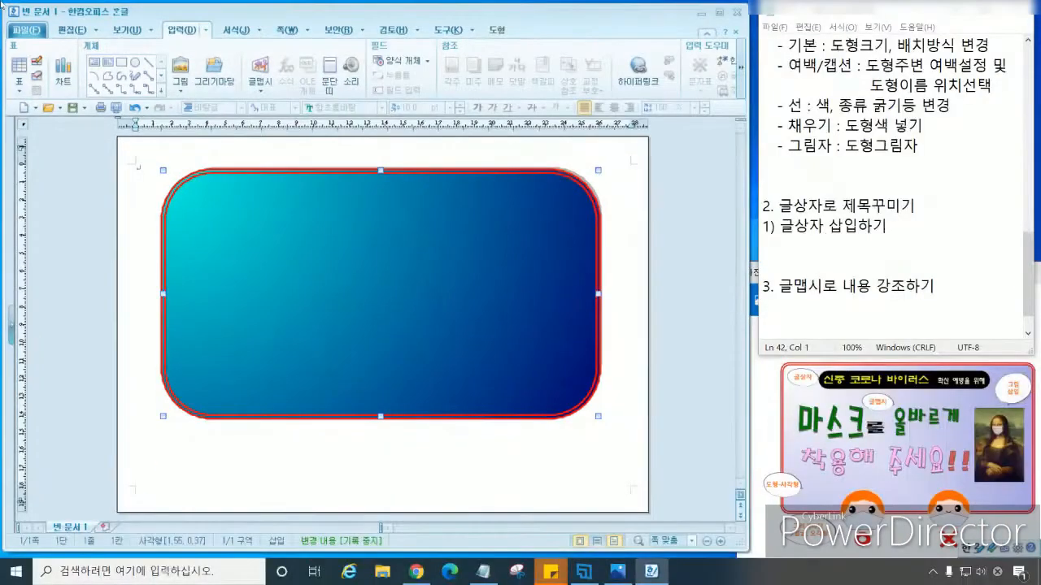
{"action": "left_click", "coordinate": [94, 65]}
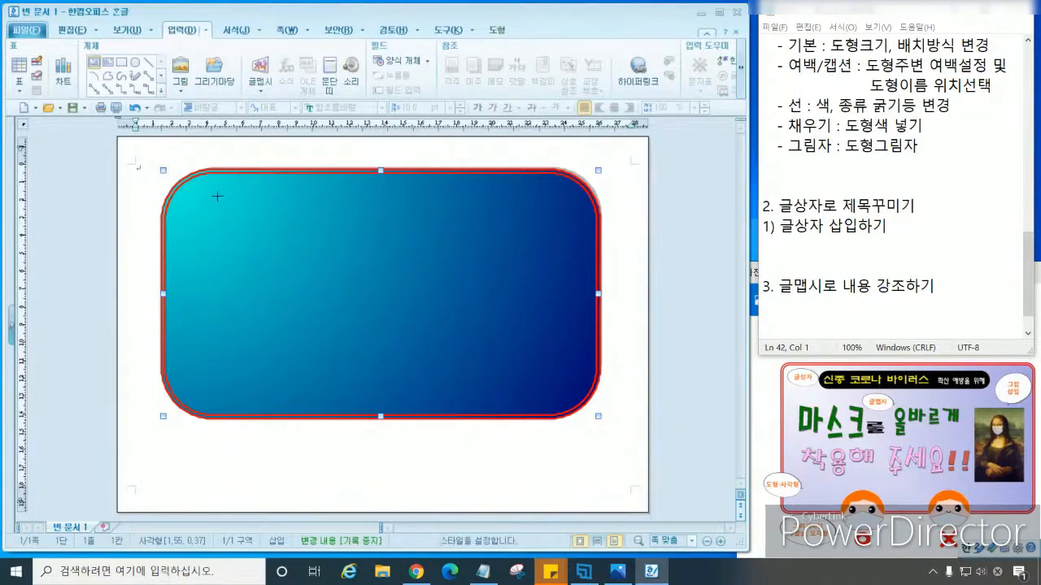
{"action": "left_click_drag", "start_coordinate": [217, 196], "coordinate": [552, 234]}
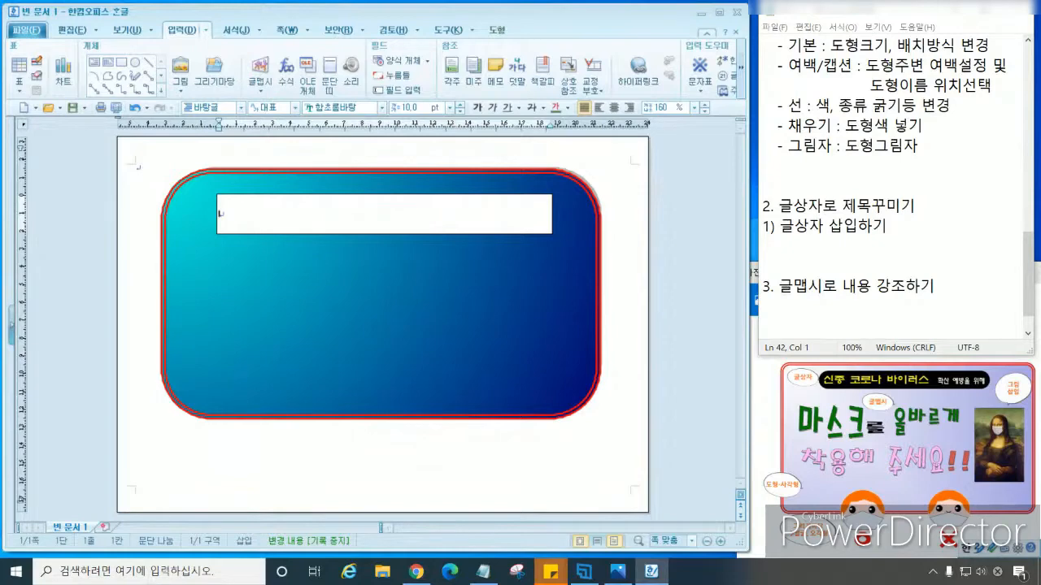
Enter the title "신종 코로나 바이러스 확산 예방을 위해" in the text box
{"action": "type", "text": "ㅅ"}
{"action": "type", "text": "신종 코로나"}
{"action": "type", "text": " 바이러스"}
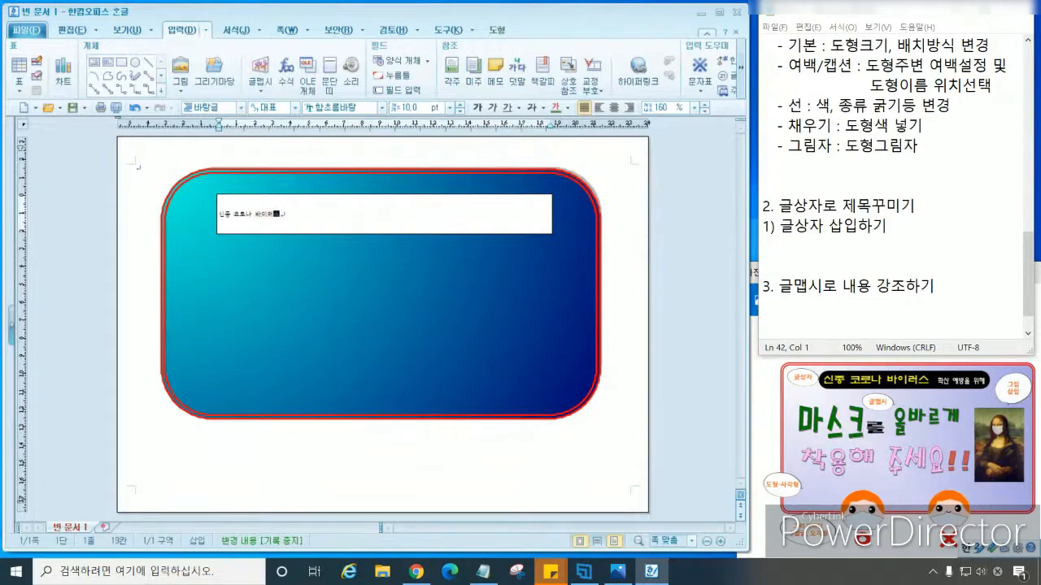
{"action": "key", "text": "BackSpace"}
{"action": "key", "text": "BackSpace"}
{"action": "type", "text": "스 확산 "}
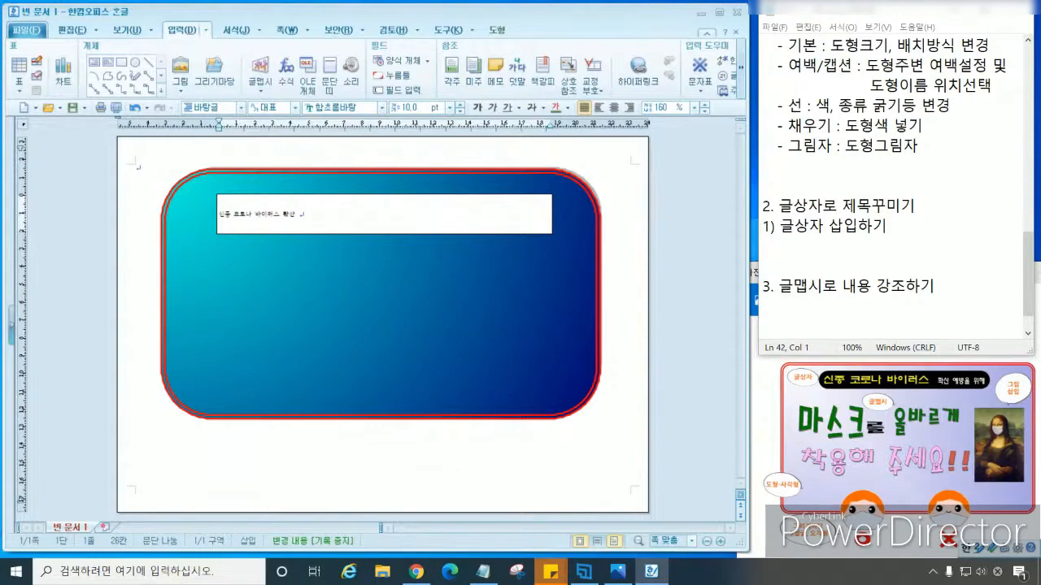
{"action": "type", "text": "예"}
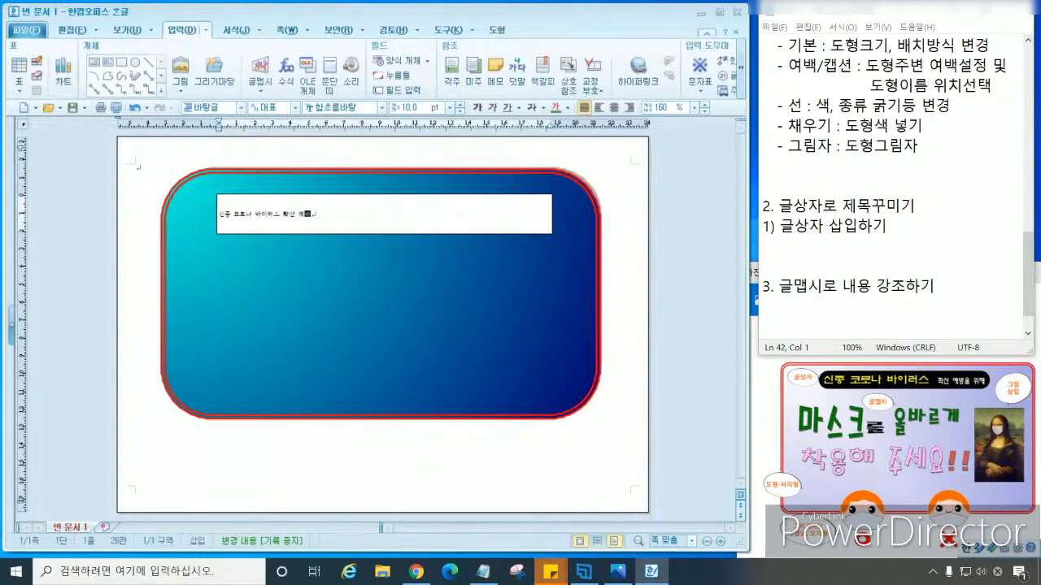
{"action": "type", "text": "방을 위해"}
Select the whole title text in the text box and delete it
{"action": "key", "text": "shift+Home"}
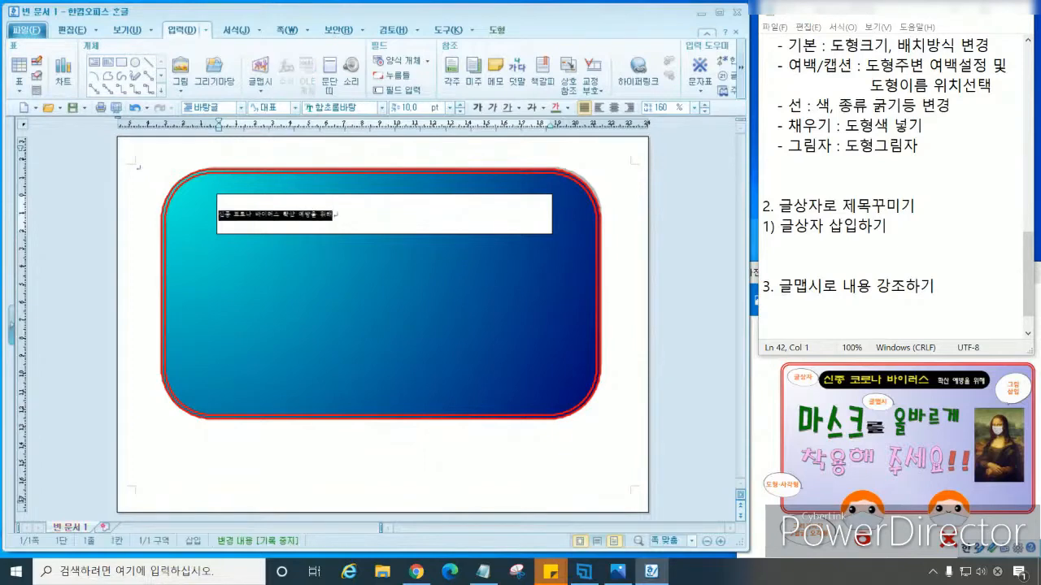
{"action": "key", "text": "End"}
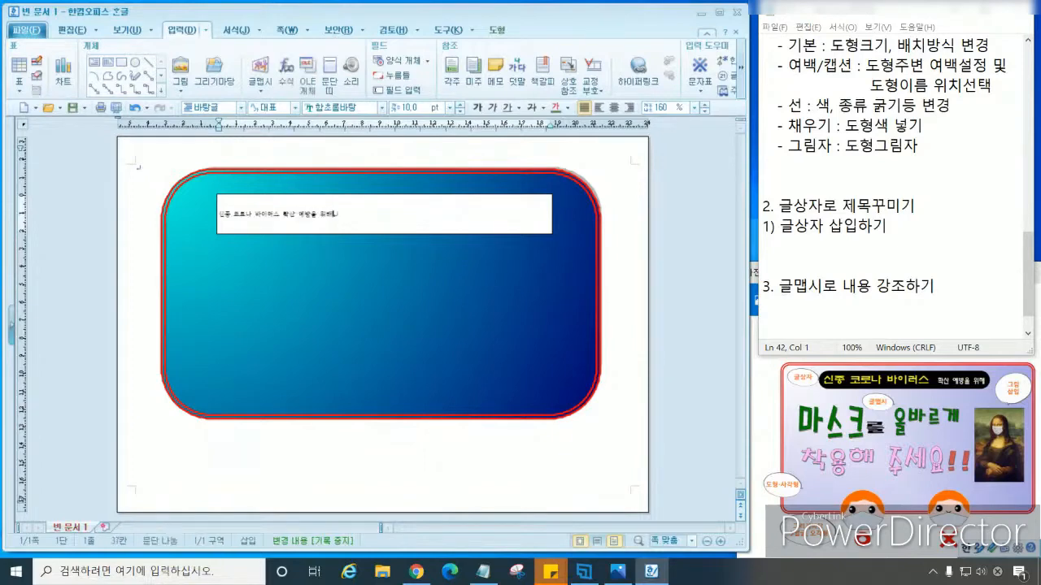
{"action": "key", "text": "shift+Left"}
{"action": "key", "text": "shift+Left"}
{"action": "key", "text": "shift+Left"}
{"action": "key", "text": "shift+Left"}
{"action": "key", "text": "shift+Left"}
{"action": "key", "text": "shift+Left"}
{"action": "key", "text": "shift+Left"}
{"action": "key", "text": "shift+Left"}
{"action": "key", "text": "shift+Left"}
{"action": "key", "text": "shift+Left"}
{"action": "key", "text": "shift+Left"}
{"action": "key", "text": "shift+Left"}
{"action": "key", "text": "shift+Left"}
{"action": "key", "text": "shift+Left"}
{"action": "key", "text": "shift+Left"}
{"action": "key", "text": "shift+Left"}
{"action": "key", "text": "shift+Left"}
{"action": "key", "text": "shift+Left"}
{"action": "key", "text": "shift+Left"}
{"action": "key", "text": "shift+Left"}
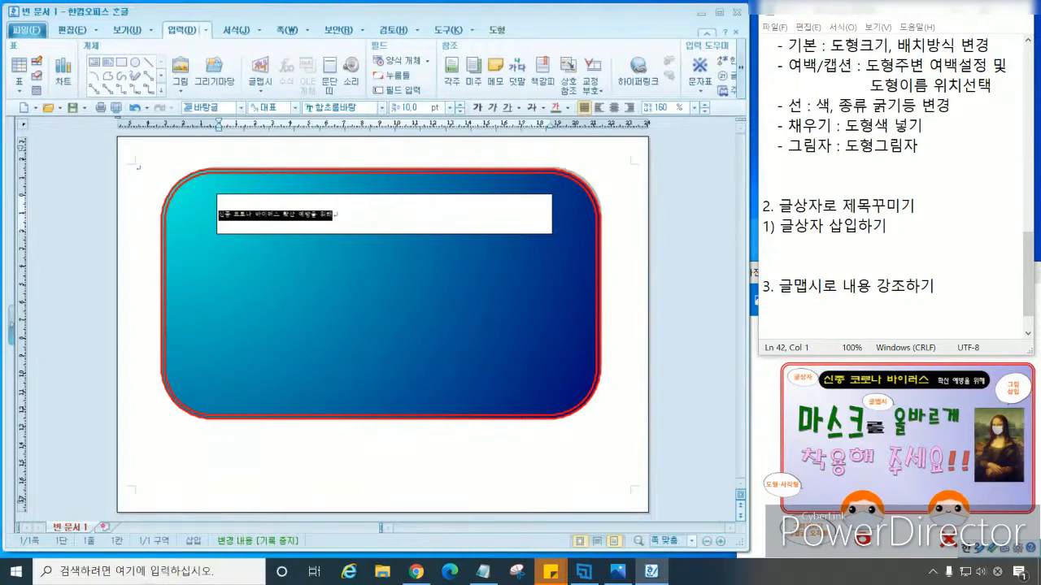
{"action": "key", "text": "Delete"}
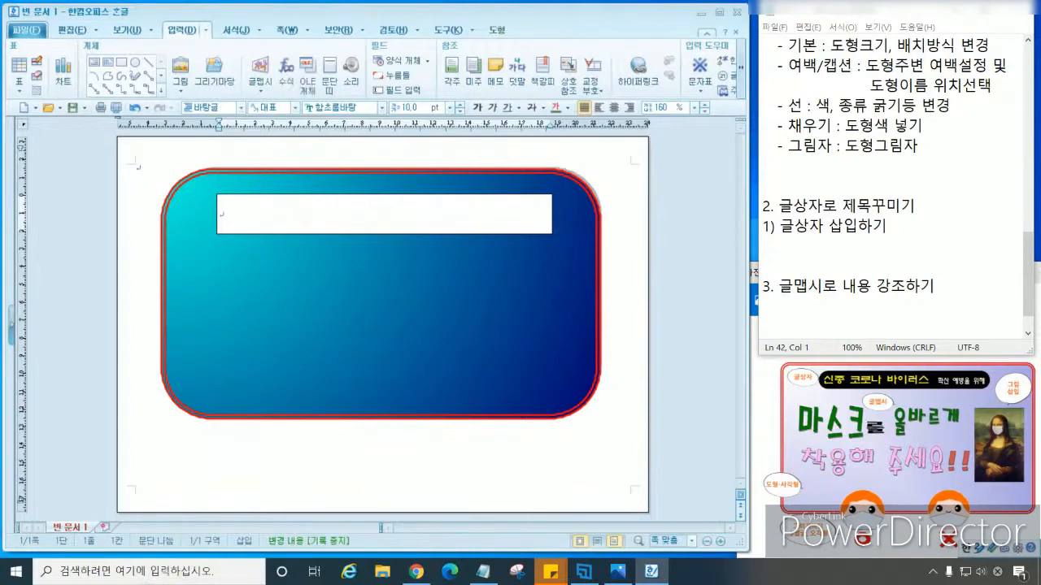
Set the font size to 20 pt in the empty title text box and enter "신종 코로나 바이러스 확산예방을 위해"
{"action": "left_click", "coordinate": [449, 108]}
{"action": "left_click", "coordinate": [417, 224]}
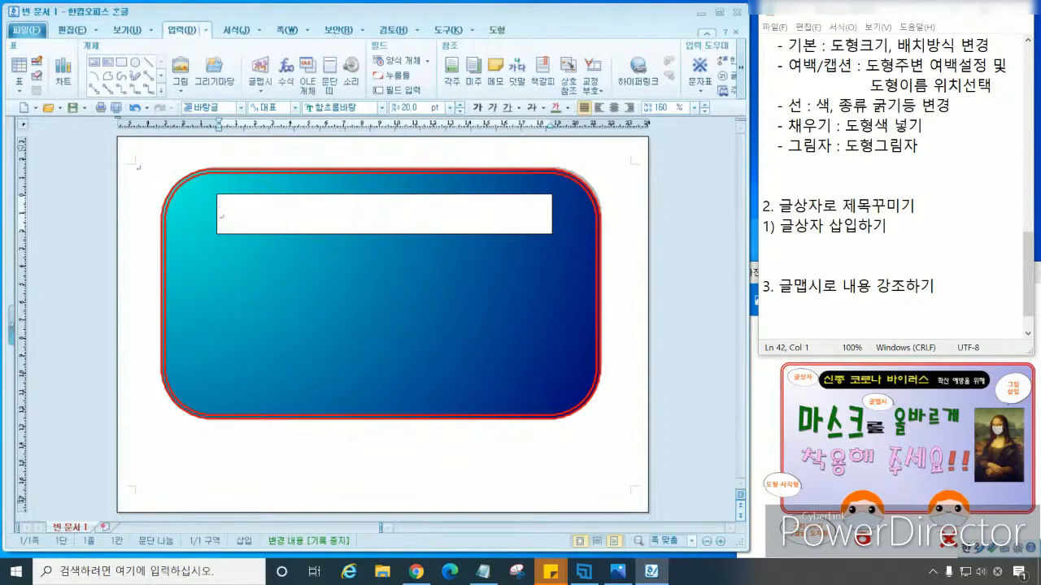
{"action": "type", "text": "신종 "}
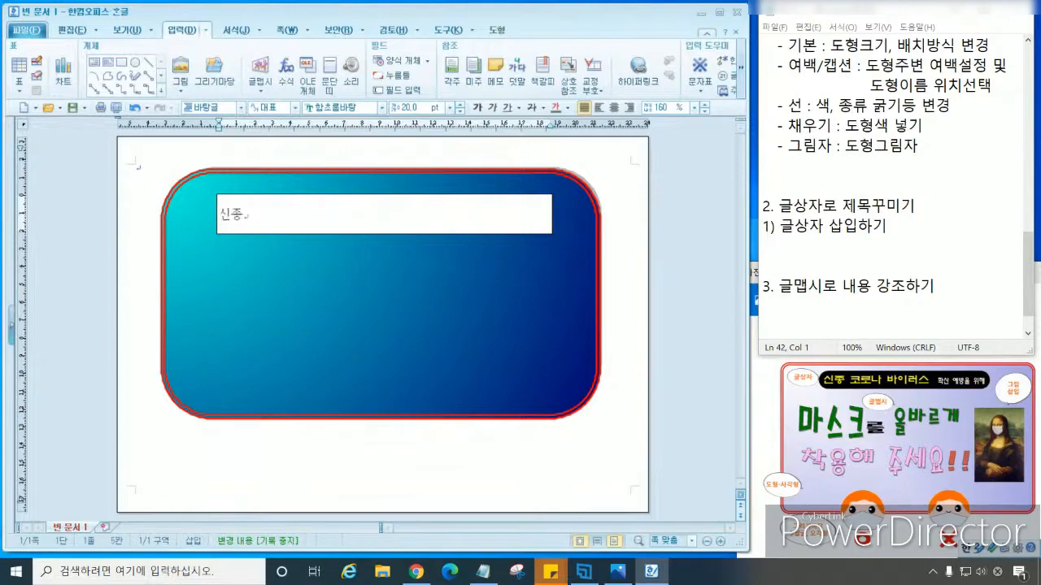
{"action": "type", "text": "코"}
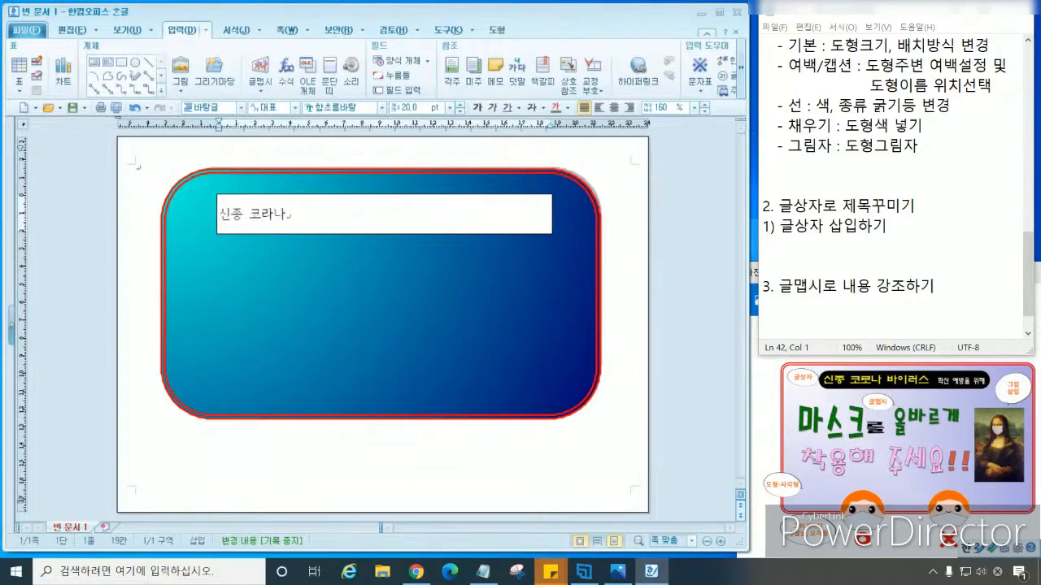
{"action": "type", "text": "로나 바이러스 확산ㅇ"}
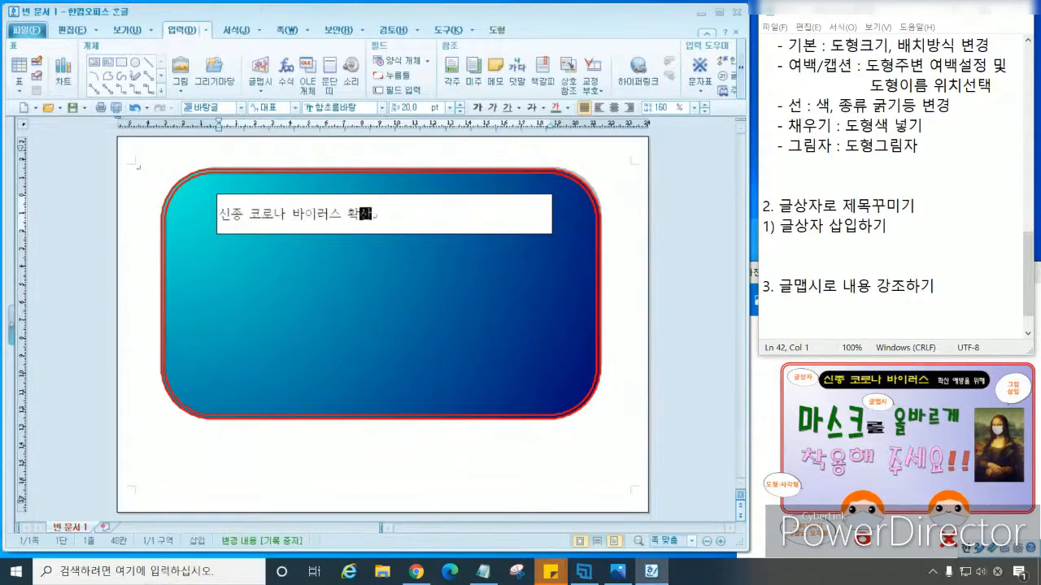
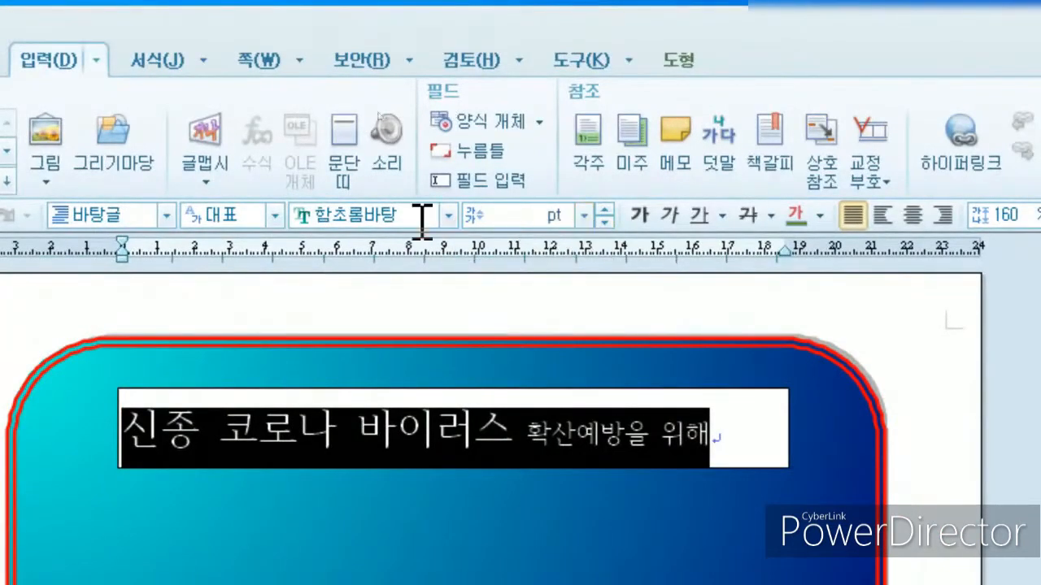
Change the selected title's font to 양재백두체B and centre the title in its text box
{"action": "left_click", "coordinate": [448, 216]}
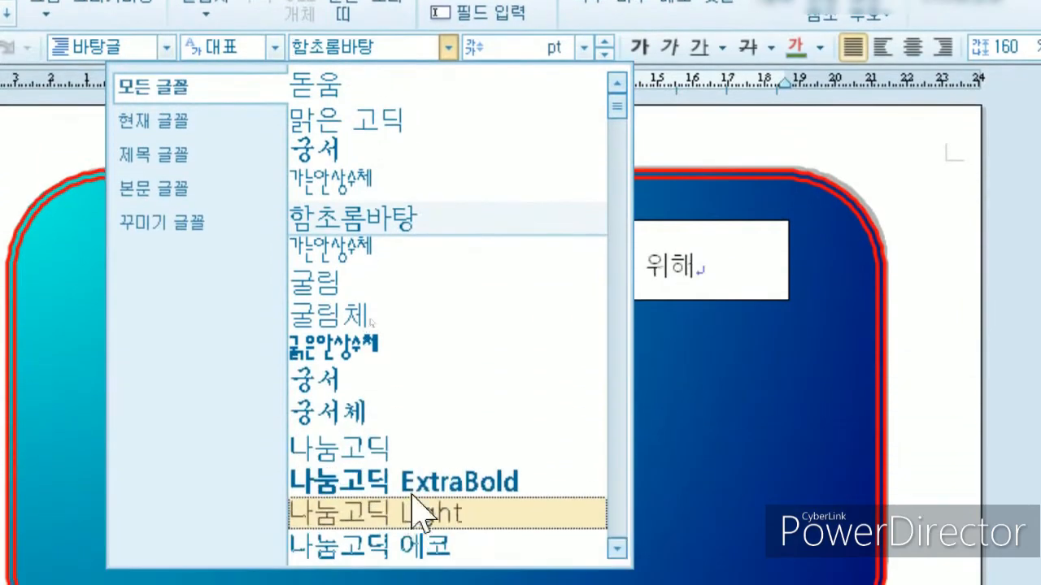
{"action": "scroll", "coordinate": [439, 459], "scroll_direction": "down", "scroll_amount": 1}
{"action": "scroll", "coordinate": [443, 455], "scroll_direction": "down", "scroll_amount": 5}
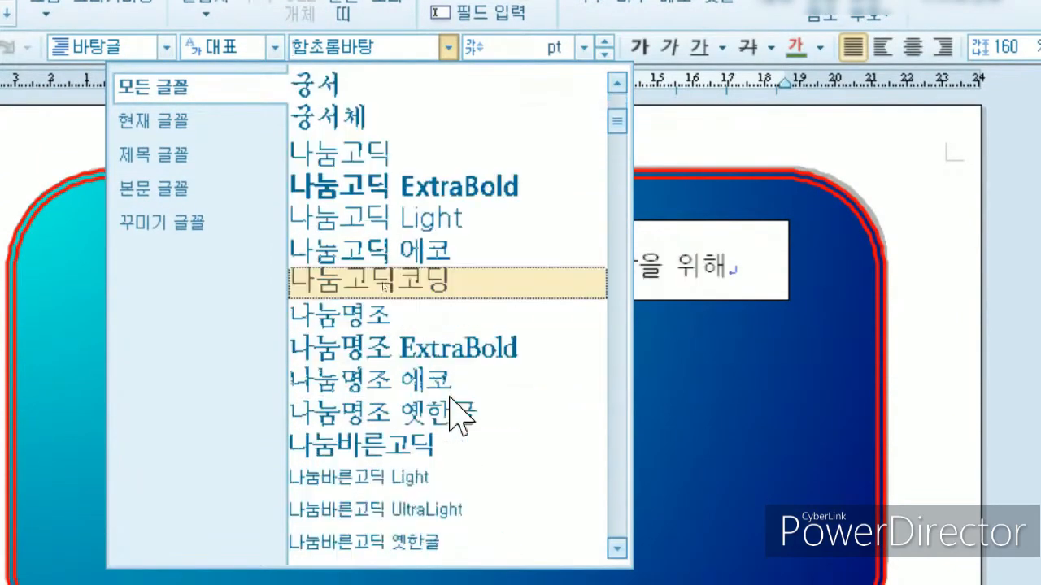
{"action": "scroll", "coordinate": [459, 411], "scroll_direction": "down", "scroll_amount": 5}
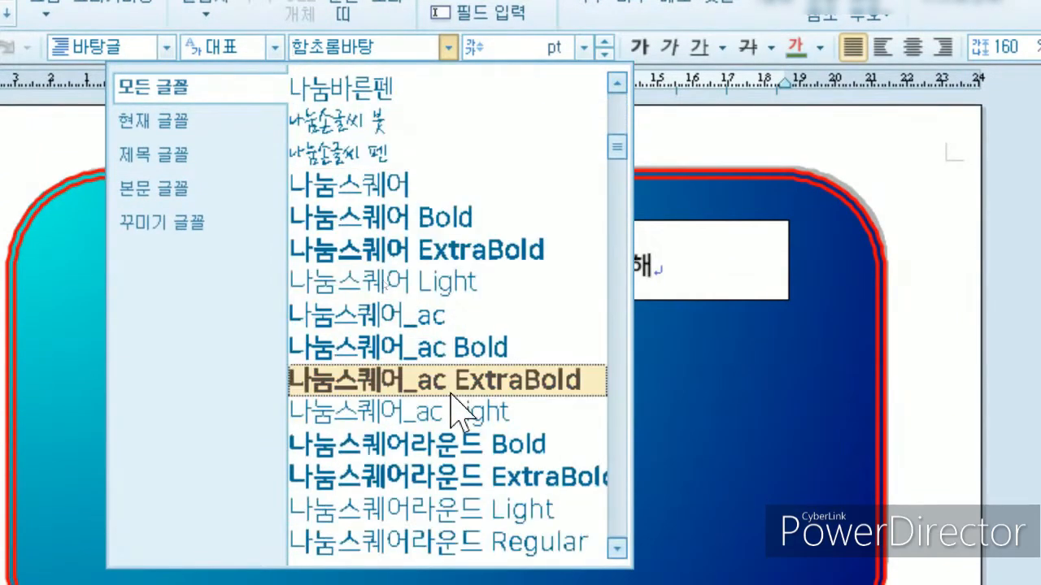
{"action": "scroll", "coordinate": [451, 394], "scroll_direction": "down", "scroll_amount": 4}
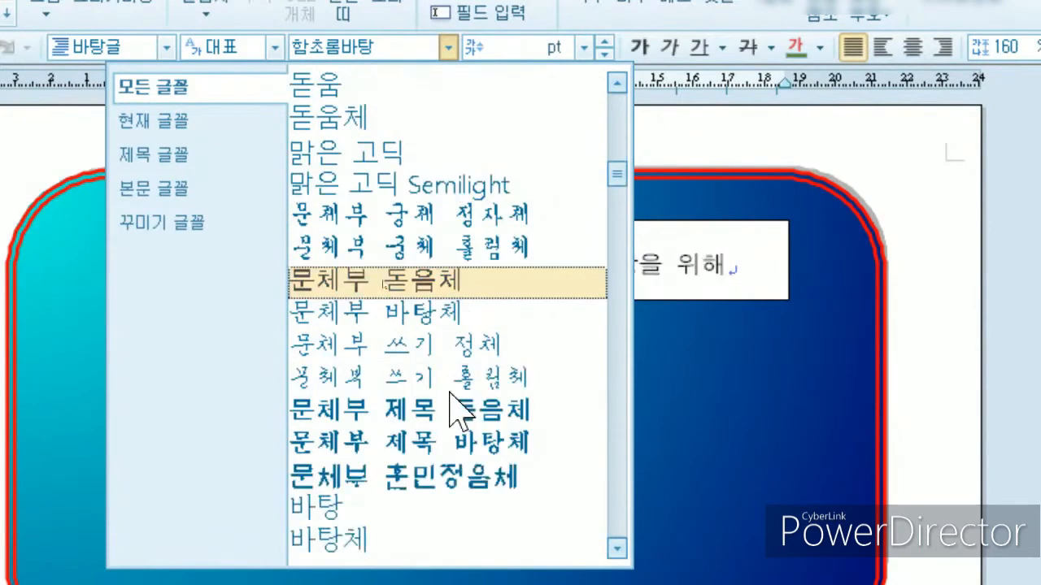
{"action": "scroll", "coordinate": [459, 410], "scroll_direction": "down", "scroll_amount": 1}
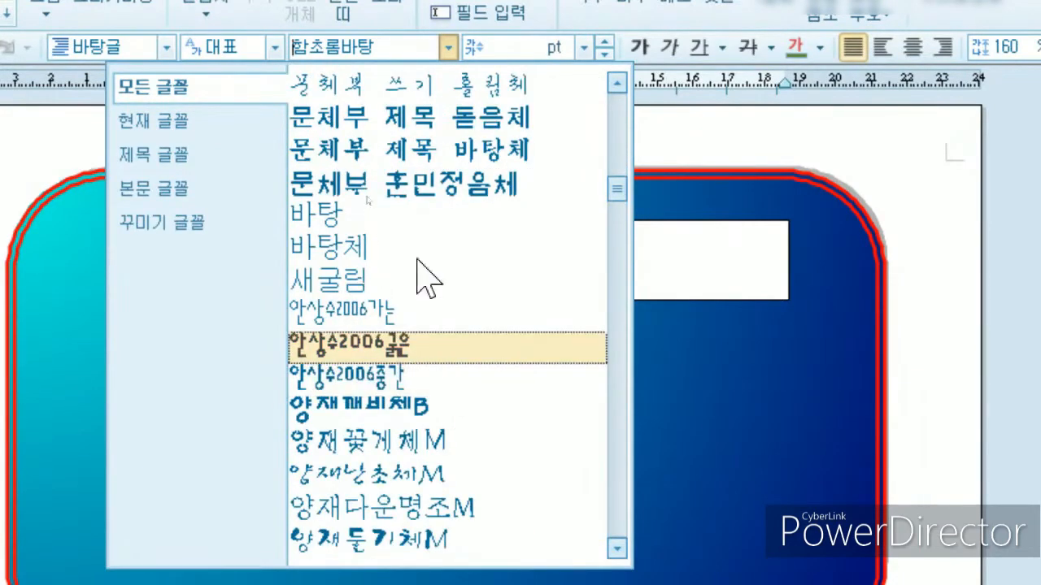
{"action": "scroll", "coordinate": [456, 382], "scroll_direction": "down", "scroll_amount": 2}
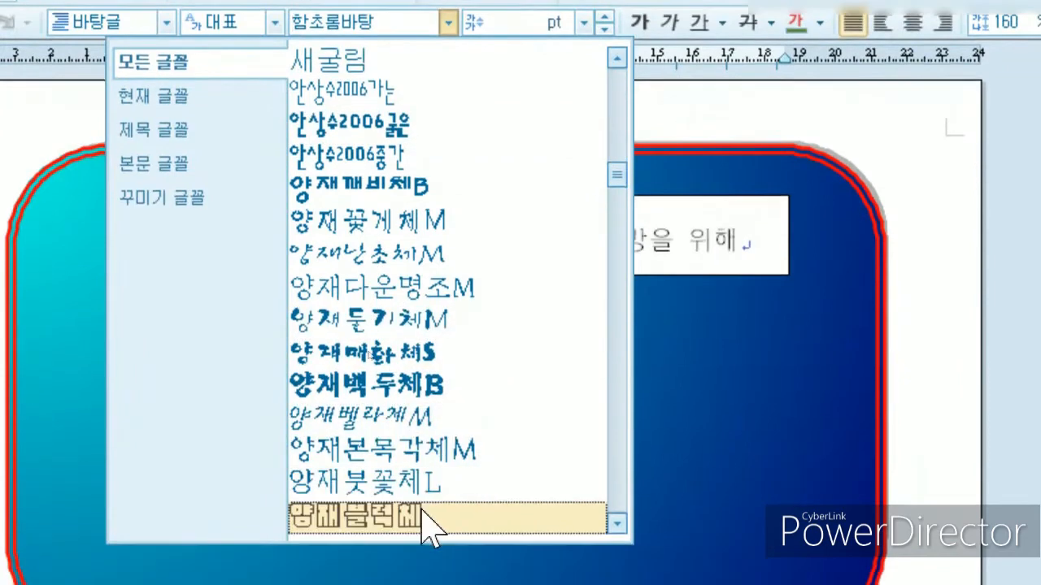
{"action": "left_click", "coordinate": [437, 391]}
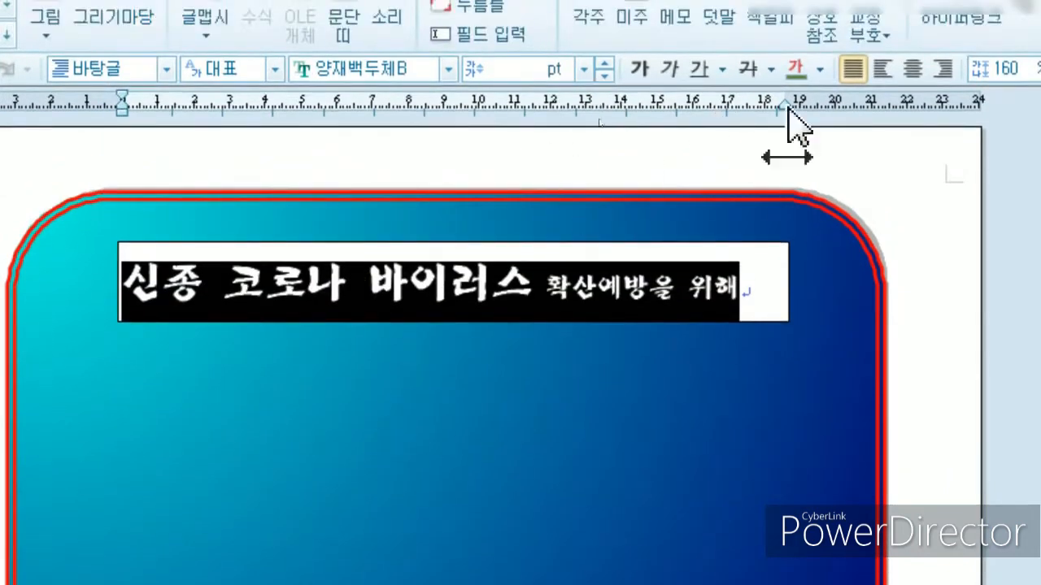
{"action": "left_click", "coordinate": [910, 72]}
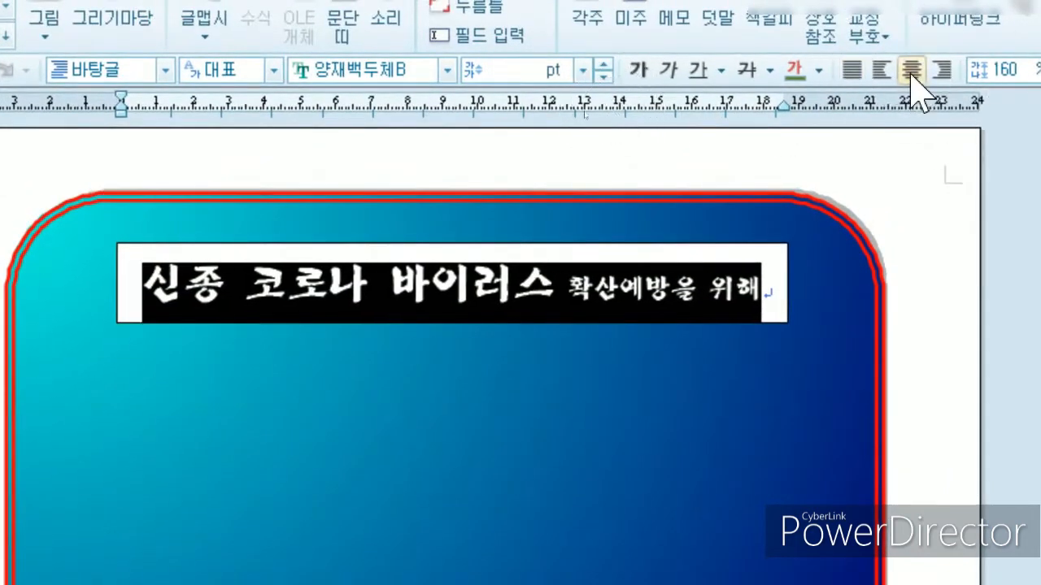
Colour the title words "신종 코로나 바이러스" with 노른자색
{"action": "left_click", "coordinate": [150, 289]}
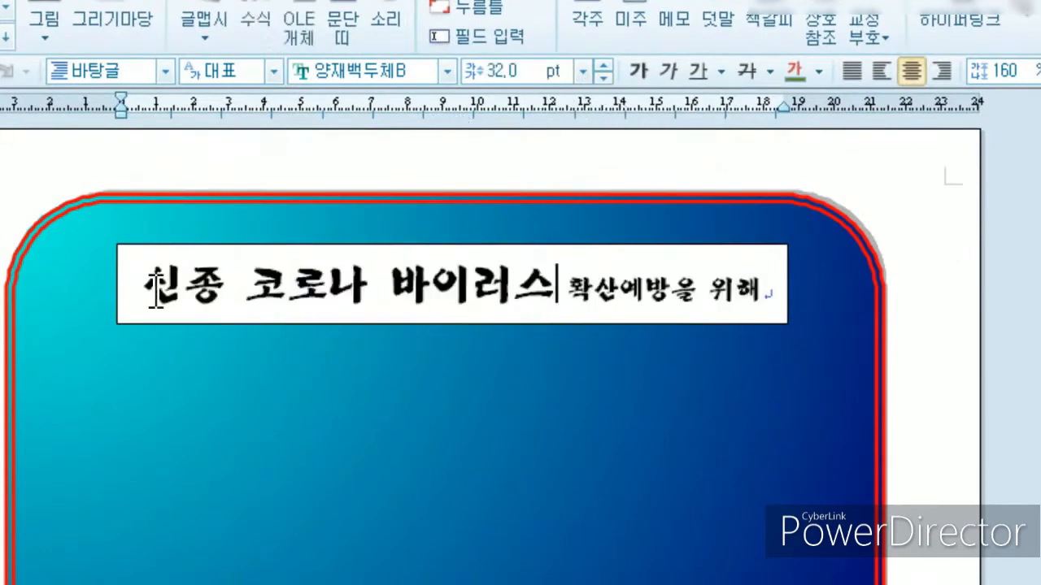
{"action": "left_click_drag", "start_coordinate": [147, 290], "coordinate": [560, 272]}
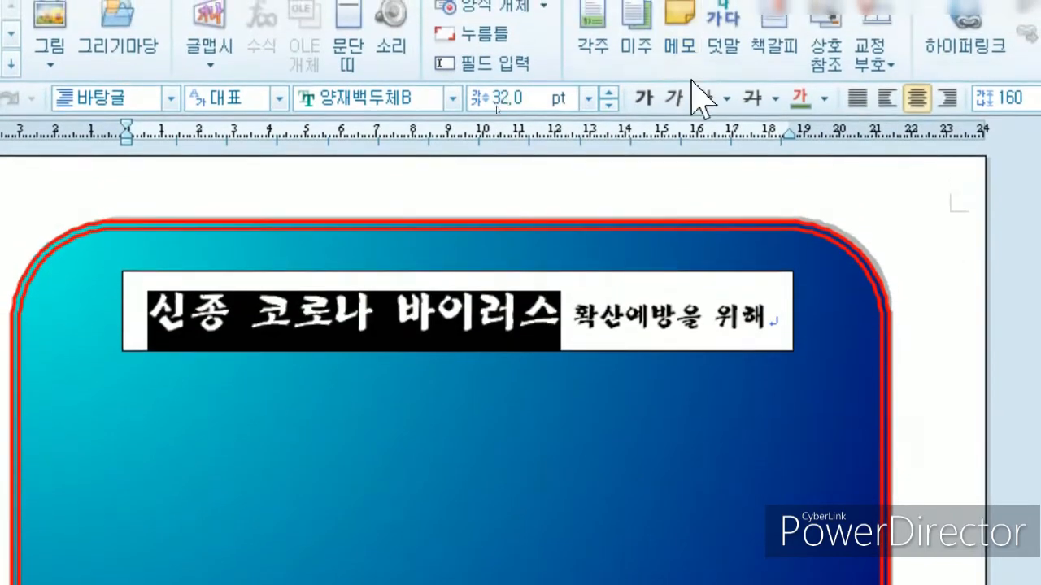
{"action": "left_click", "coordinate": [824, 99]}
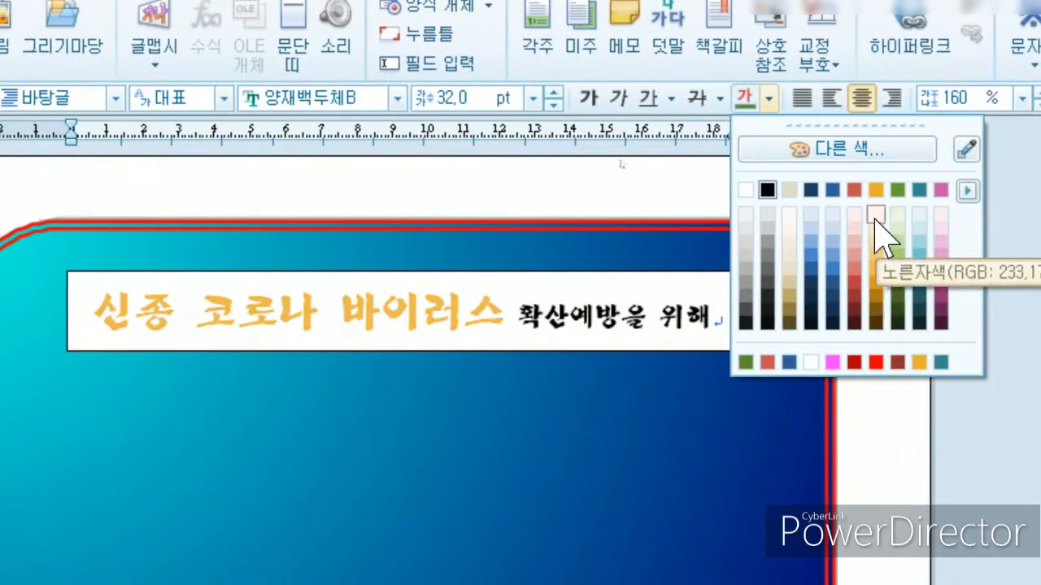
{"action": "left_click", "coordinate": [876, 190]}
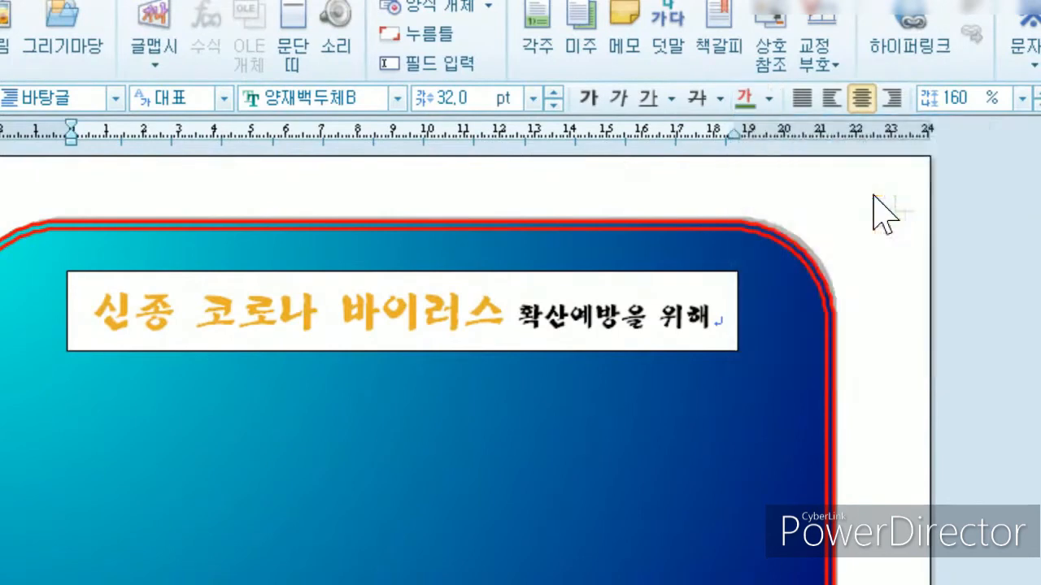
Colour the smaller title words "확산예방을 위해" with 연한 올리브색
{"action": "left_click_drag", "start_coordinate": [529, 326], "coordinate": [723, 305]}
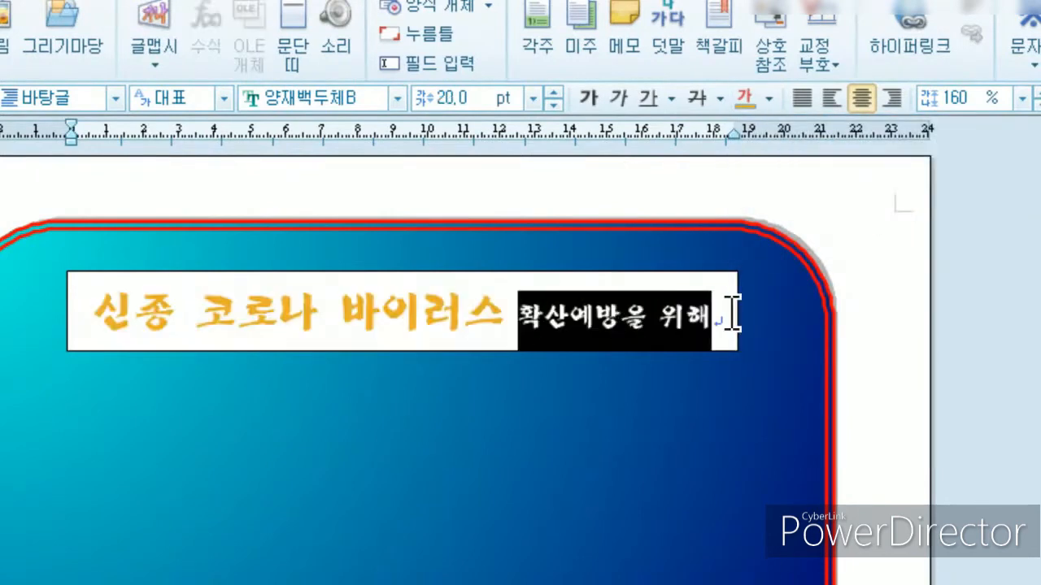
{"action": "left_click", "coordinate": [768, 100]}
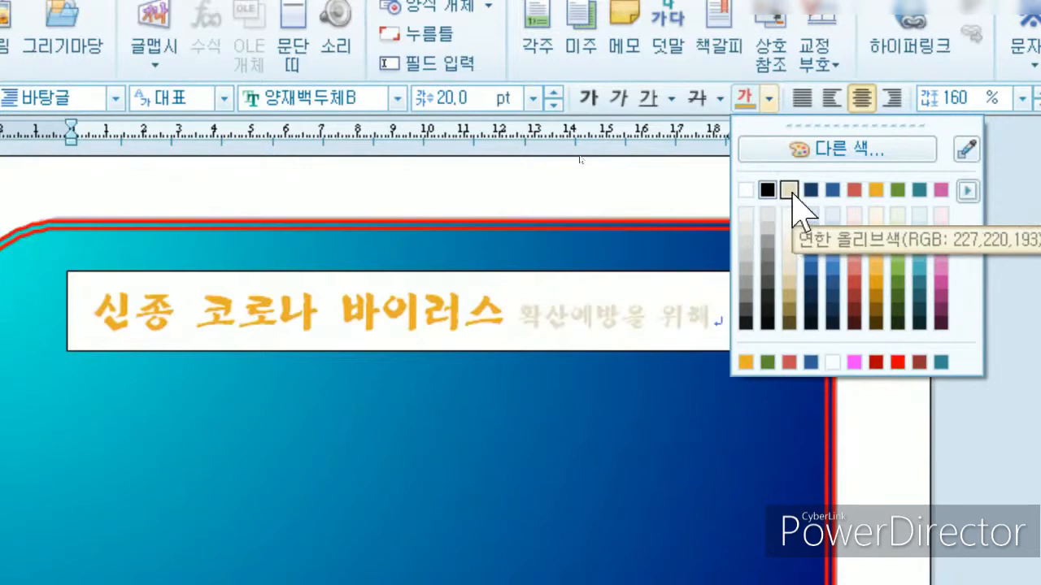
{"action": "left_click", "coordinate": [789, 192]}
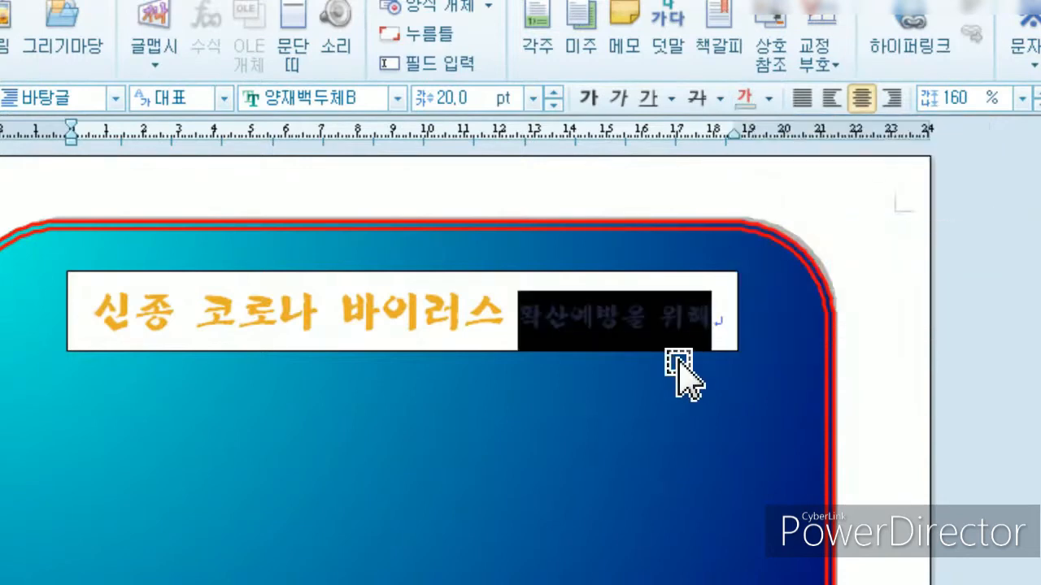
Clear the text selection and open the object properties (개체 속성) of the title text box
{"action": "left_click", "coordinate": [760, 257]}
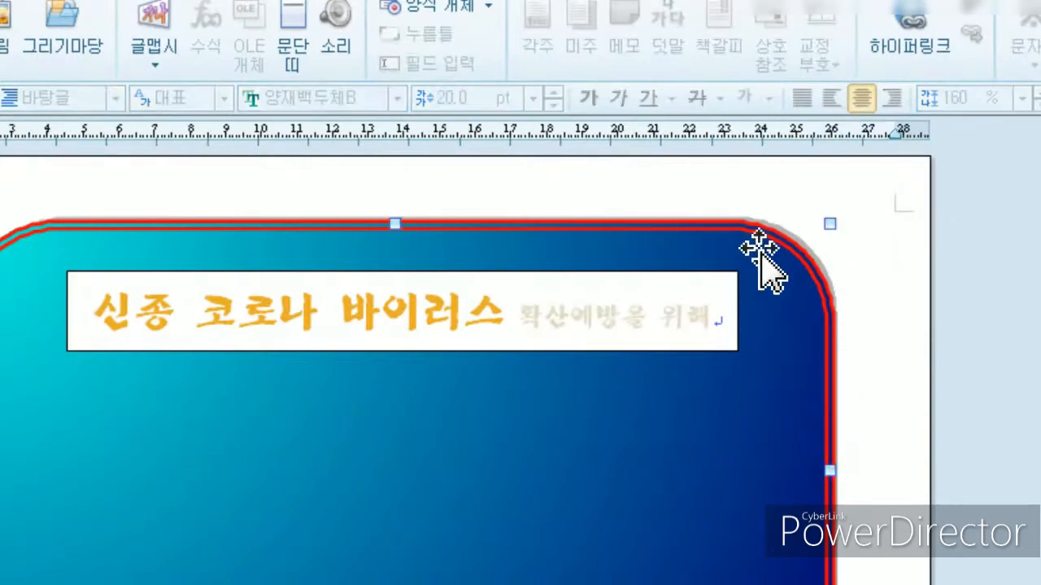
{"action": "key", "text": "Escape"}
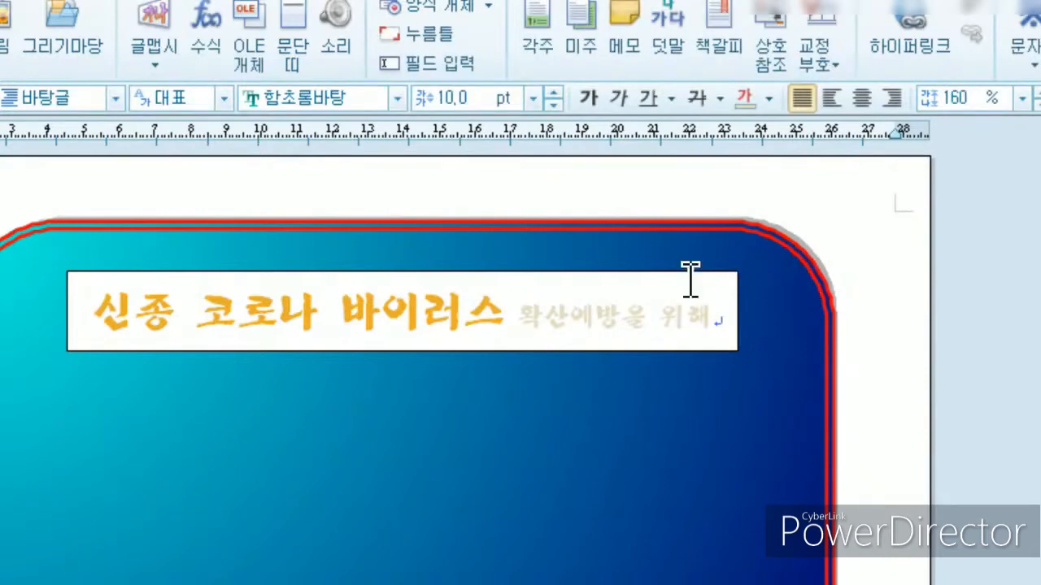
{"action": "right_click", "coordinate": [486, 318]}
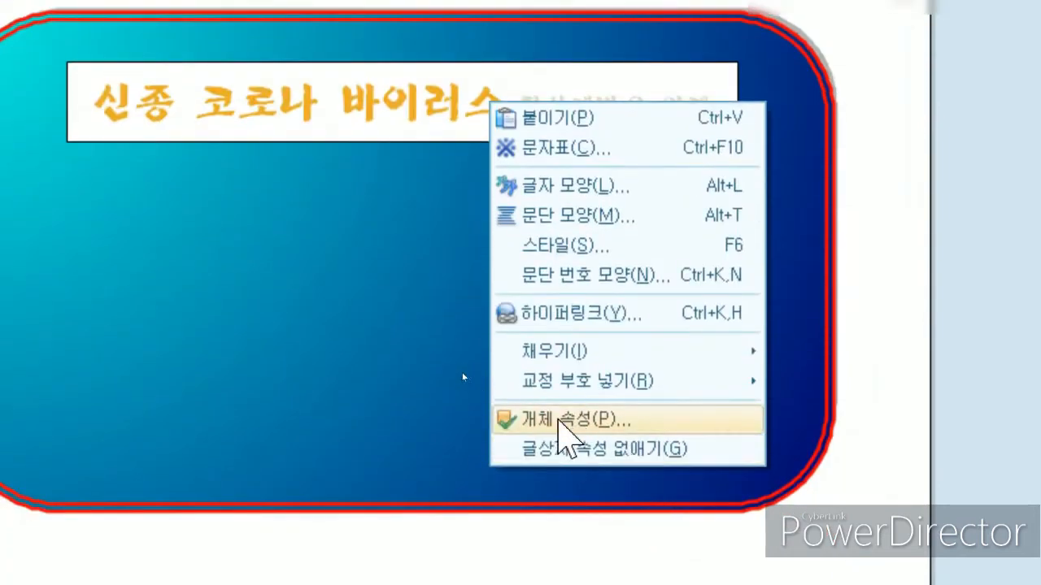
{"action": "left_click", "coordinate": [558, 419]}
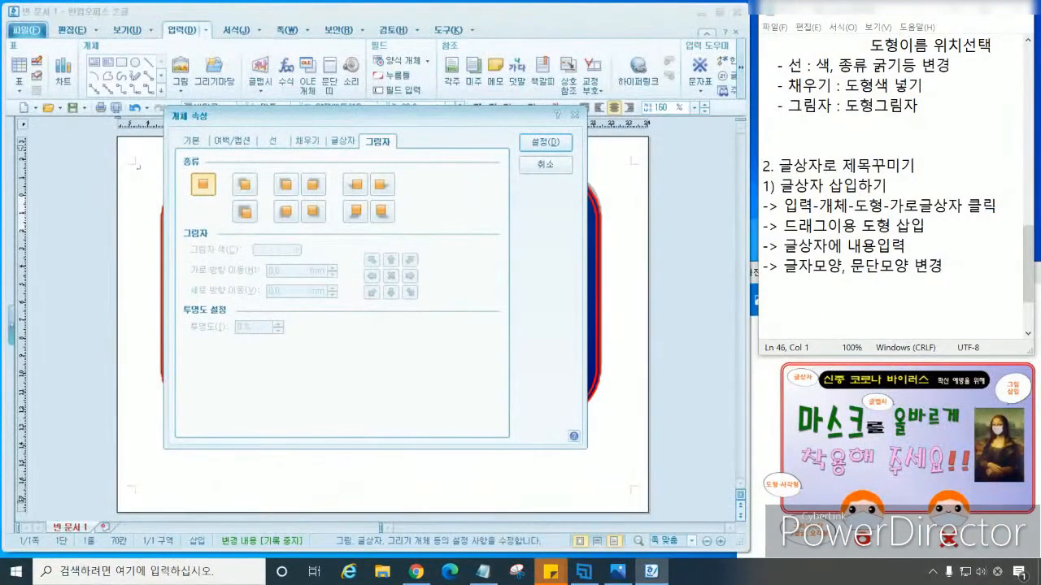
In the notes window, add the subheading "2) 글상자 꾸미기" below the line about 글자모양 and 문단모양
{"action": "left_click", "coordinate": [765, 286]}
{"action": "type", "text": "2) 글"}
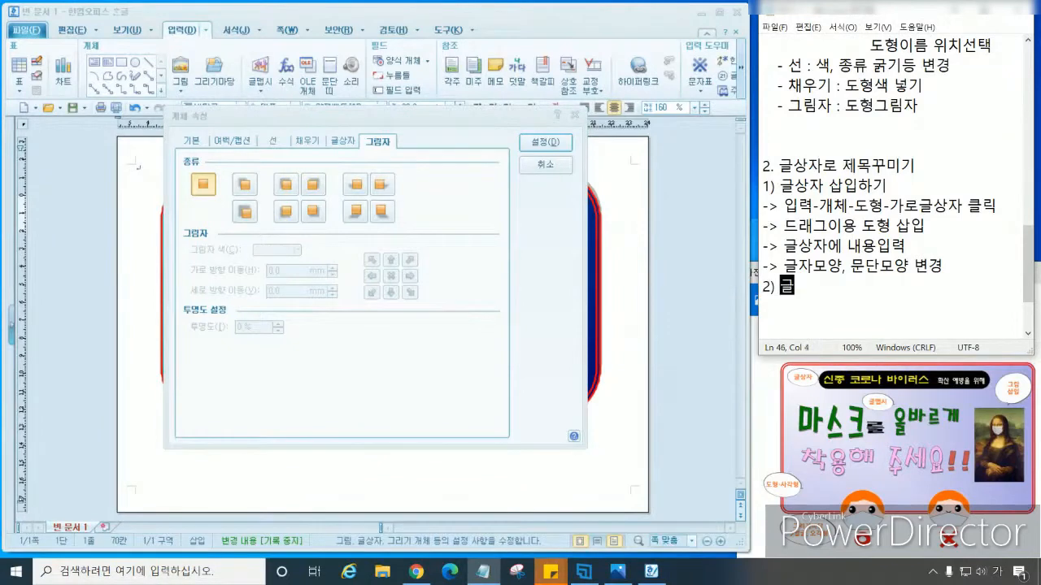
{"action": "type", "text": "상자 꾸미기"}
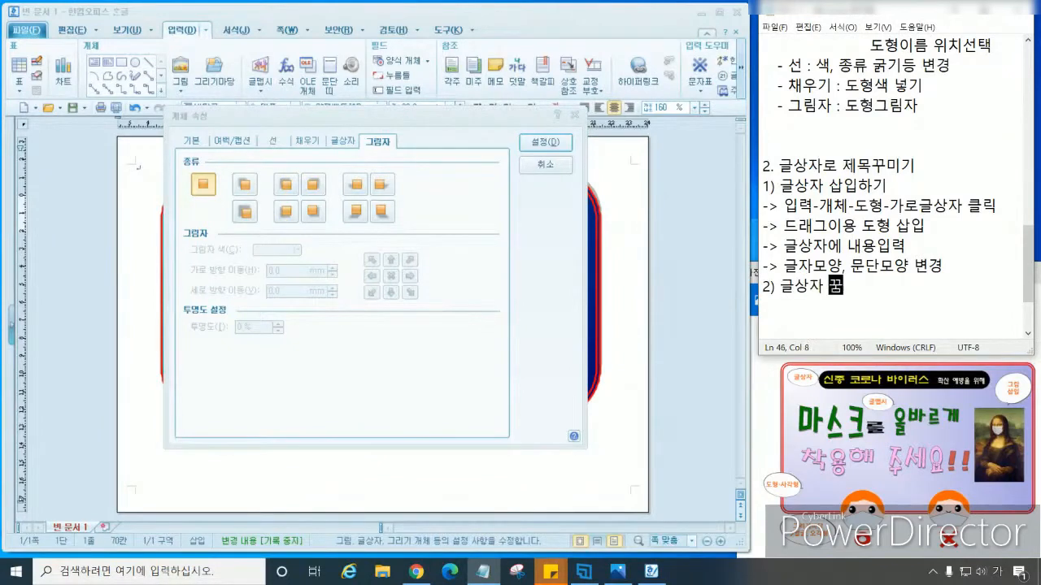
Add the note line "-> 글상자선택 후 도형메뉴" under the 글상자 꾸미기 subheading
{"action": "key", "text": "Return"}
{"action": "type", "text": "-> 글상"}
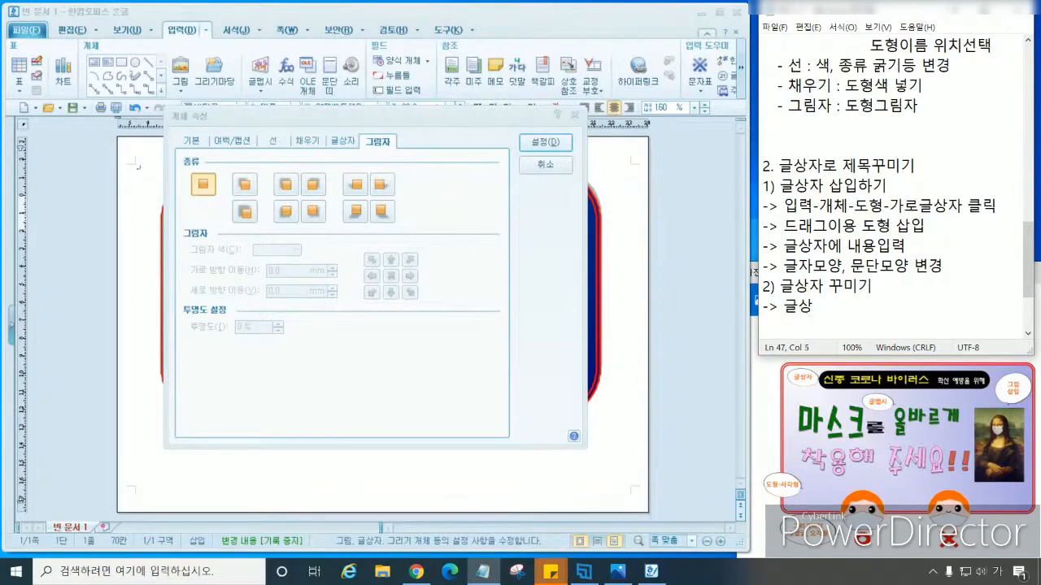
{"action": "type", "text": "자"}
{"action": "type", "text": "클리"}
{"action": "key", "text": "BackSpace"}
{"action": "key", "text": "BackSpace"}
{"action": "type", "text": "선택 후 동"}
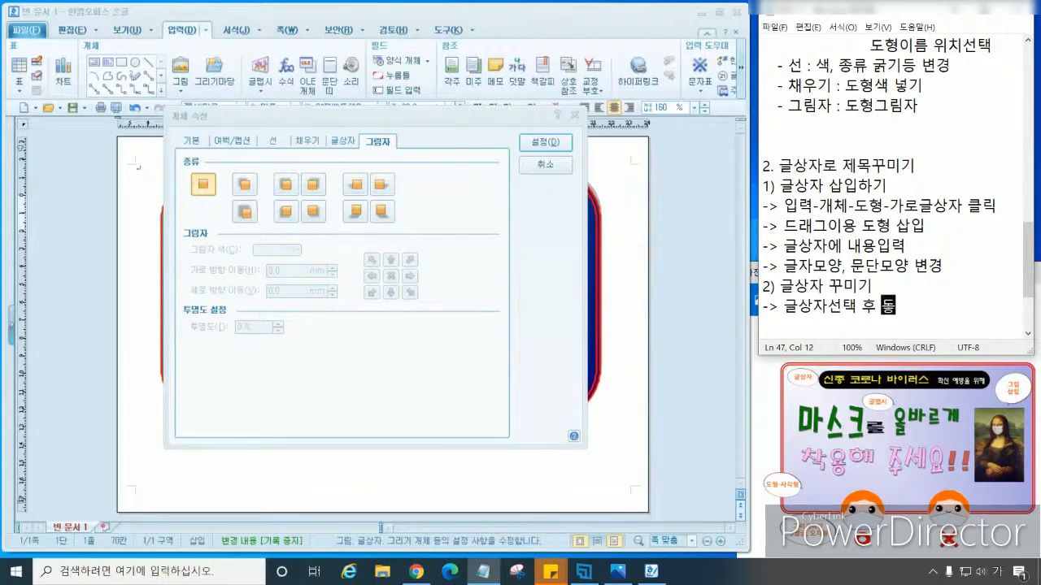
{"action": "key", "text": "BackSpace"}
{"action": "type", "text": "형ㅁ"}
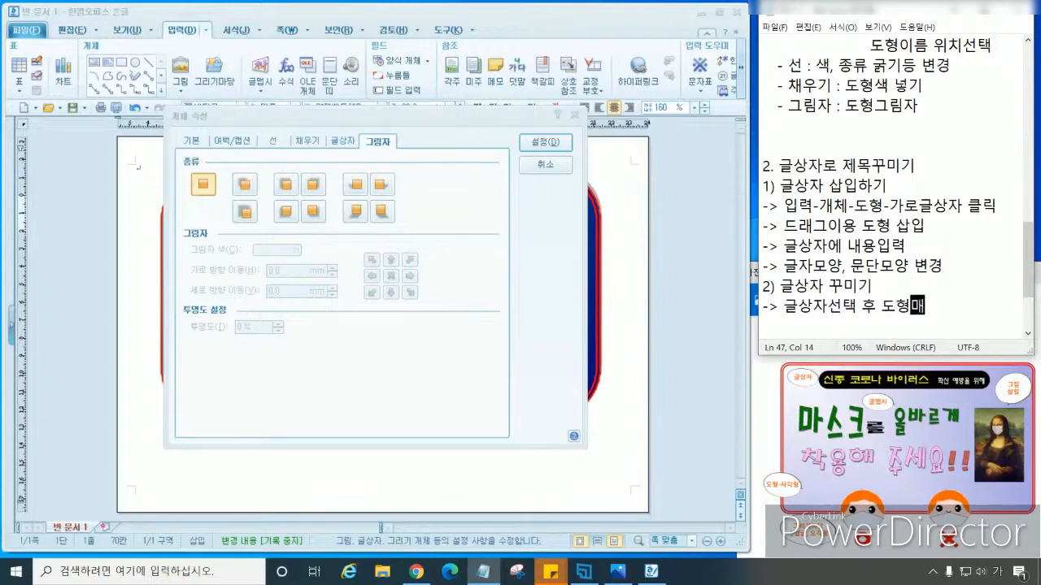
{"action": "type", "text": "메뉴뜨"}
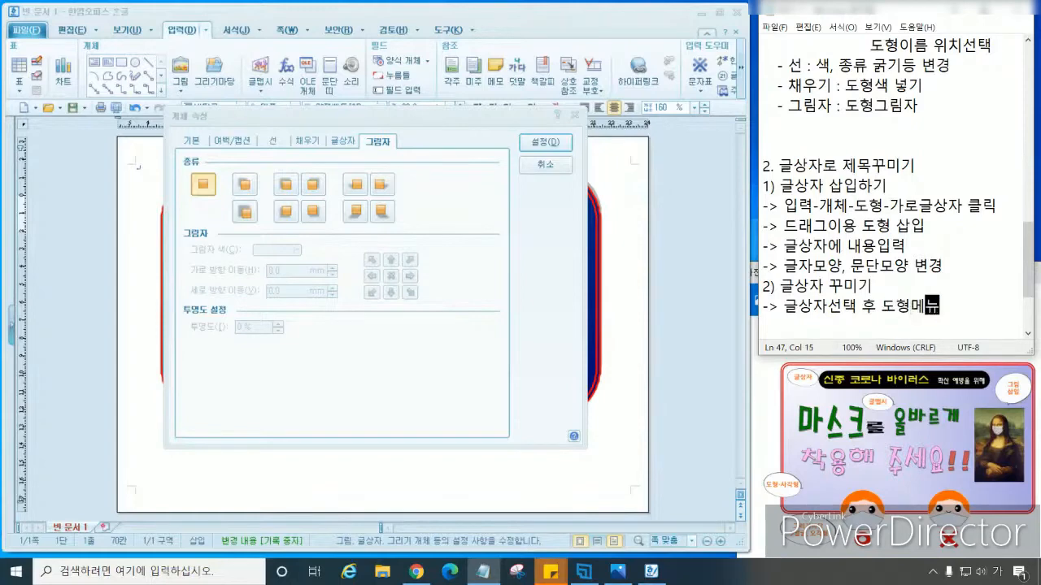
{"action": "key", "text": "BackSpace"}
{"action": "key", "text": "BackSpace"}
Continue the note on an indented new line with "또는 개체속성 이용"
{"action": "key", "text": "Return"}
{"action": "type", "text": "또는"}
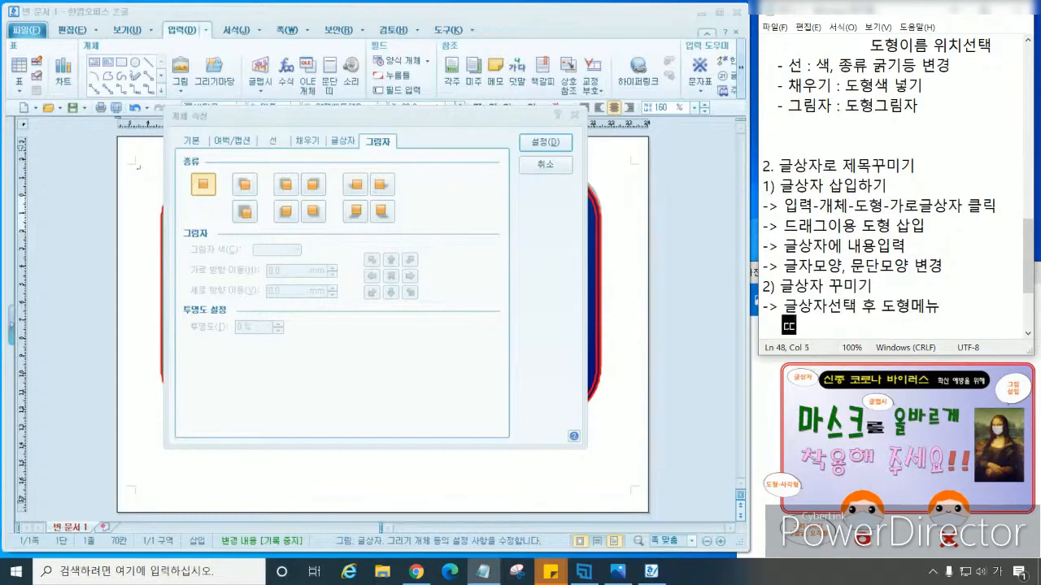
{"action": "type", "text": " 개체속성 "}
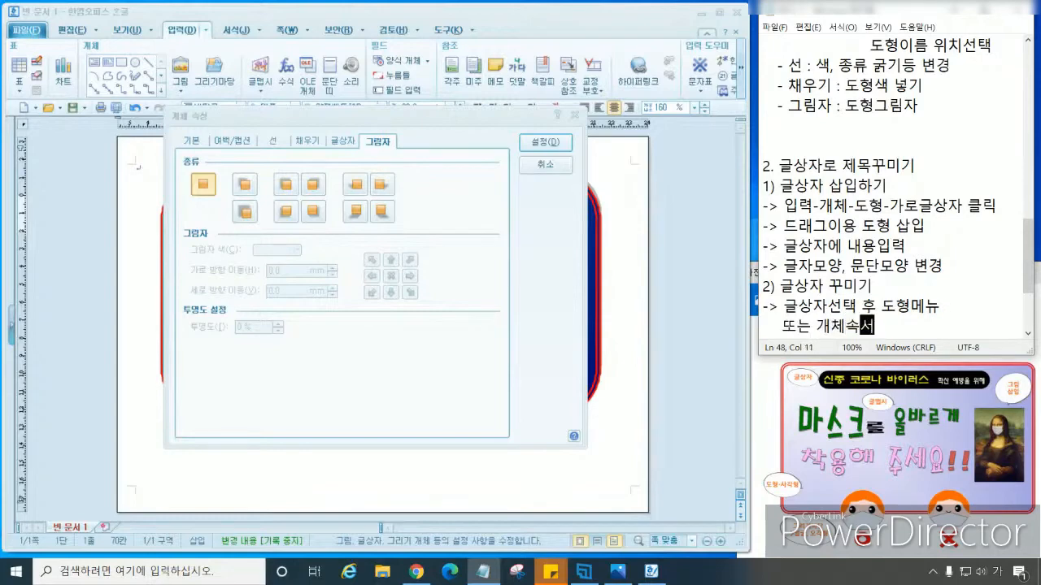
{"action": "type", "text": "이용"}
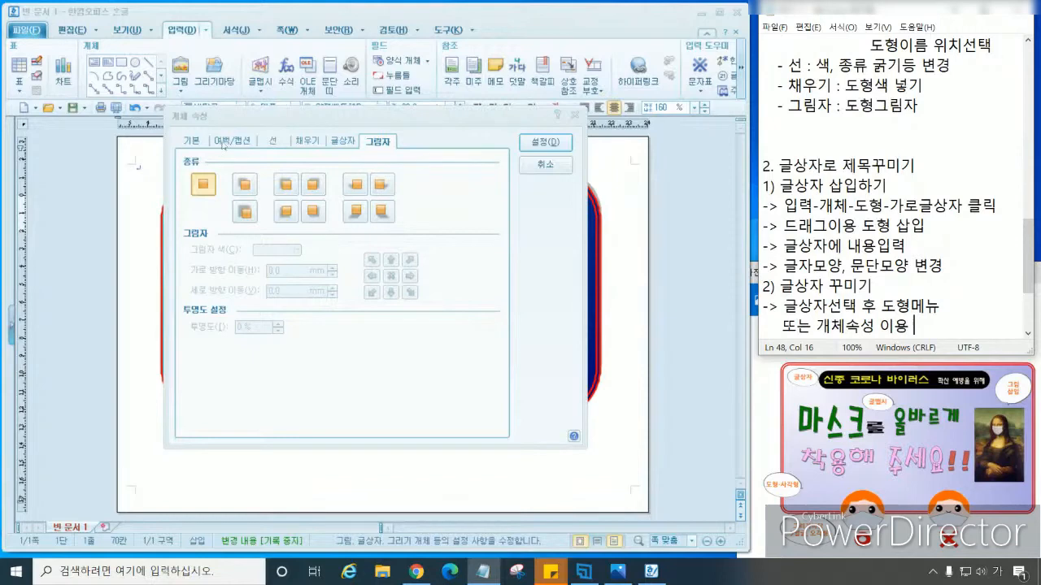
Return to the text box's object properties and look through its 기본 and 여백/캡션 settings
{"action": "left_click", "coordinate": [195, 145]}
{"action": "left_click", "coordinate": [235, 143]}
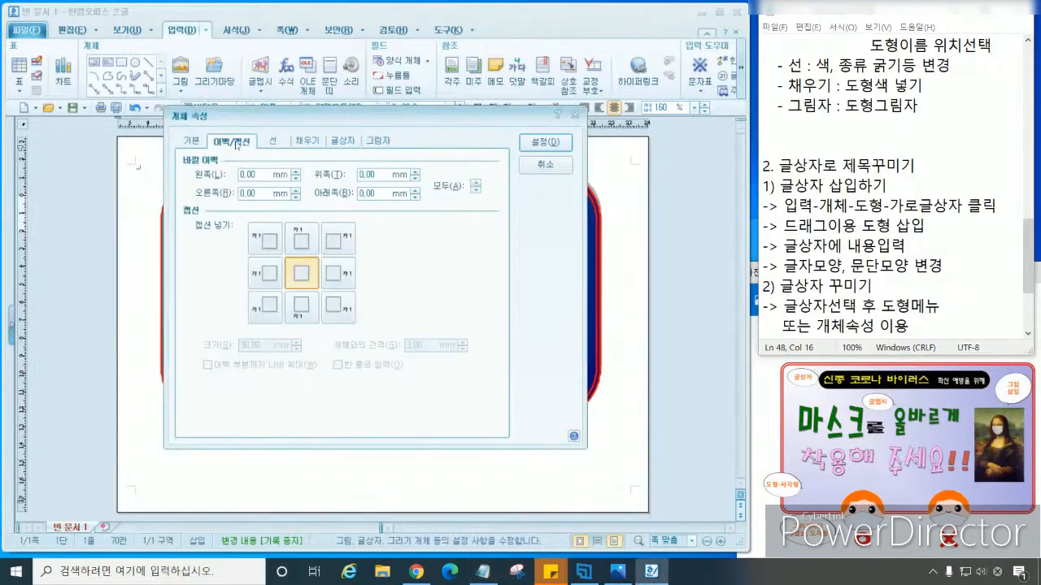
{"action": "left_click", "coordinate": [195, 144]}
{"action": "left_click", "coordinate": [242, 145]}
{"action": "left_click", "coordinate": [199, 145]}
{"action": "left_click", "coordinate": [243, 144]}
Show the text box's line (선) settings and move the properties dialog down clear of the title
{"action": "left_click", "coordinate": [274, 142]}
{"action": "left_click_drag", "start_coordinate": [317, 122], "coordinate": [333, 264]}
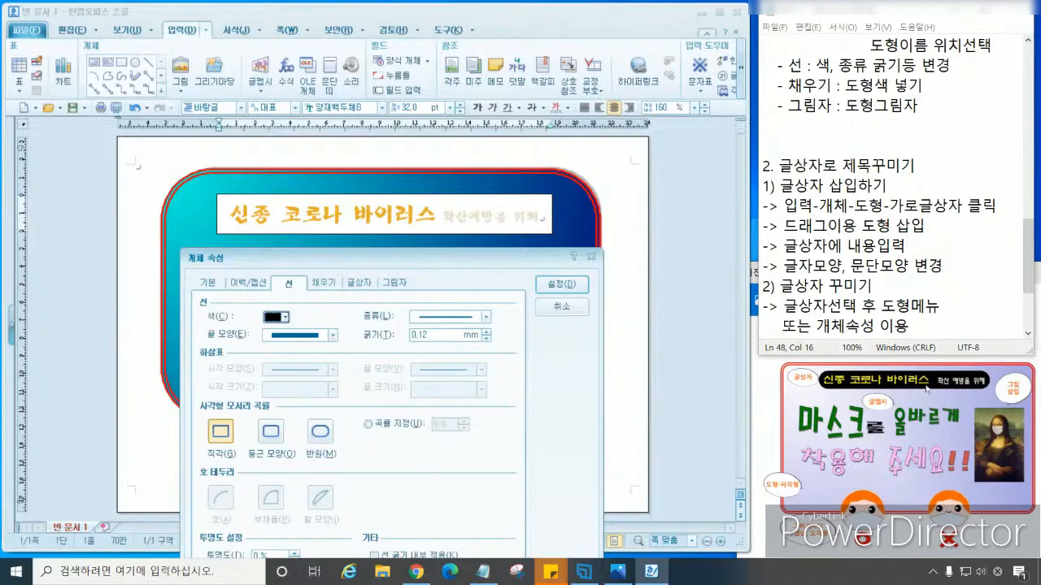
Give the title text box semicircular (반원) corners and set its line type to 선 없음
{"action": "left_click", "coordinate": [323, 287]}
{"action": "left_click", "coordinate": [331, 440]}
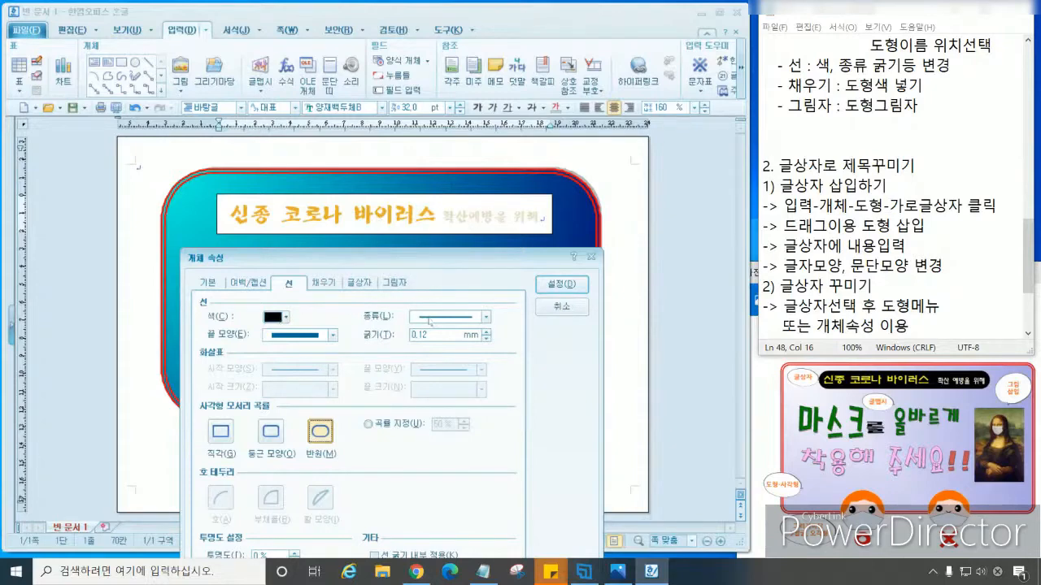
{"action": "left_click", "coordinate": [433, 318]}
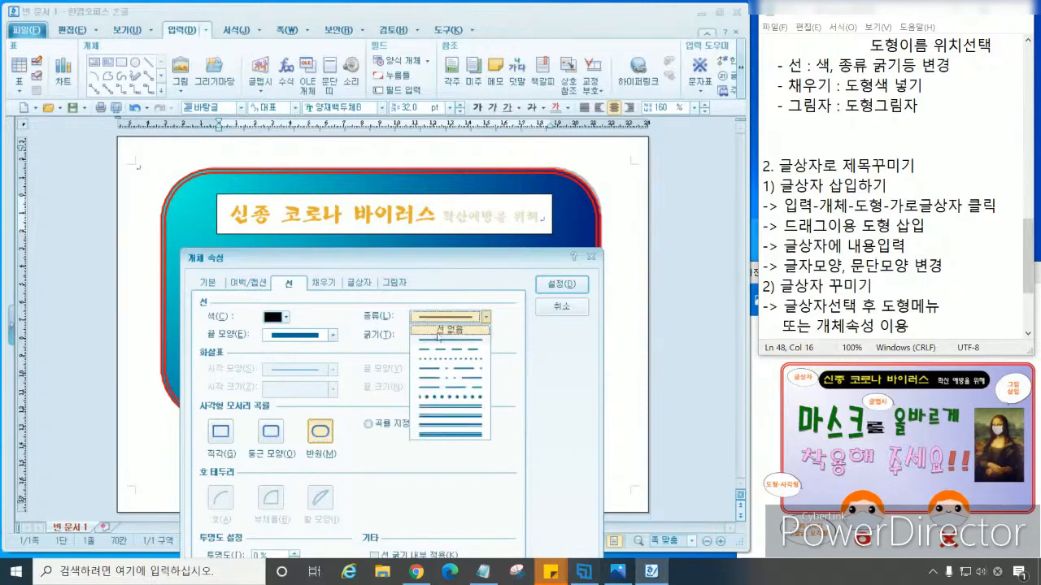
{"action": "left_click", "coordinate": [439, 330]}
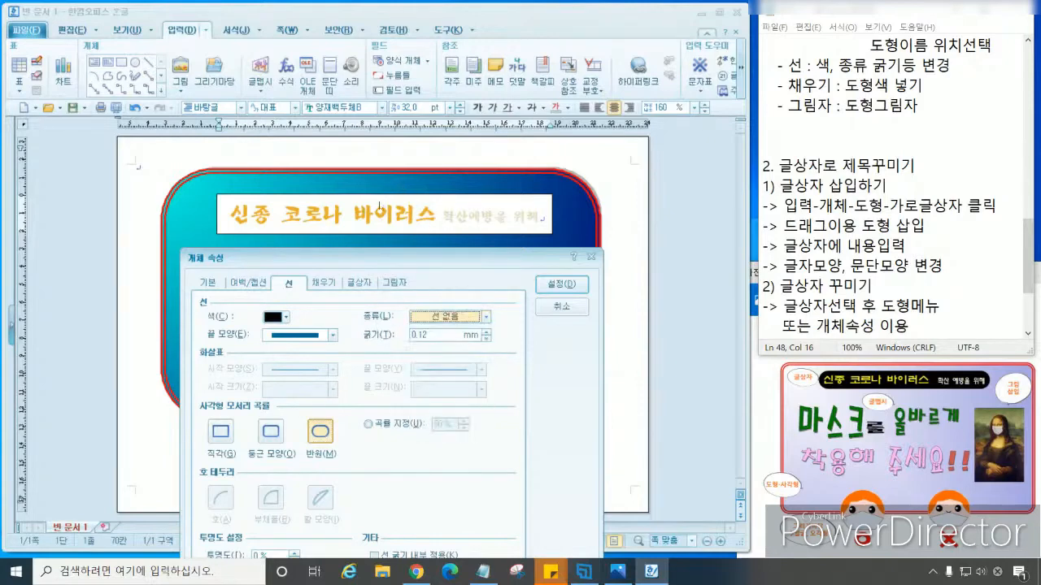
Fill the title text box with solid black and apply the object properties
{"action": "left_click", "coordinate": [320, 284]}
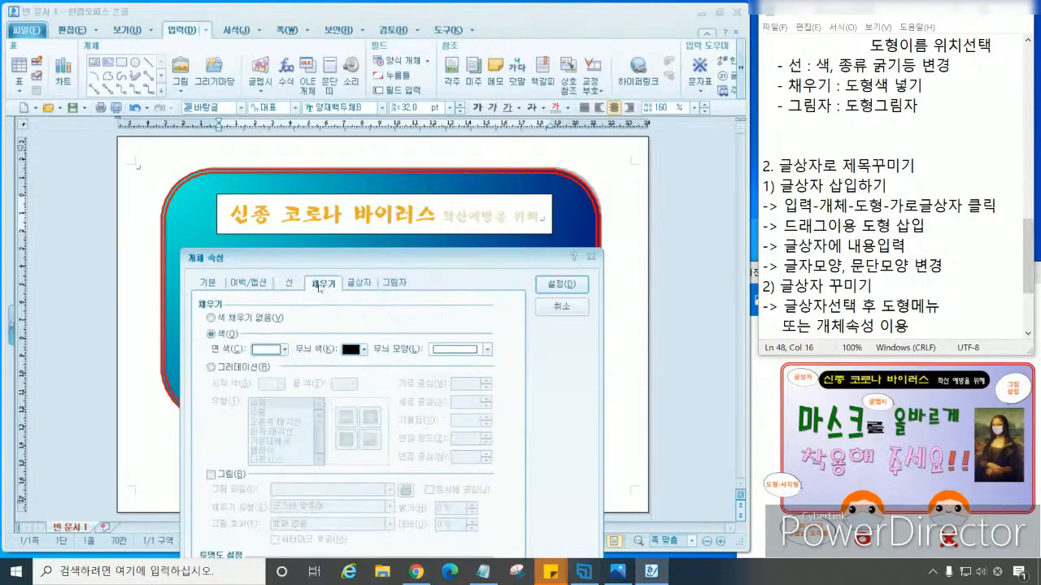
{"action": "left_click", "coordinate": [269, 352]}
{"action": "left_click", "coordinate": [259, 387]}
{"action": "left_click", "coordinate": [558, 285]}
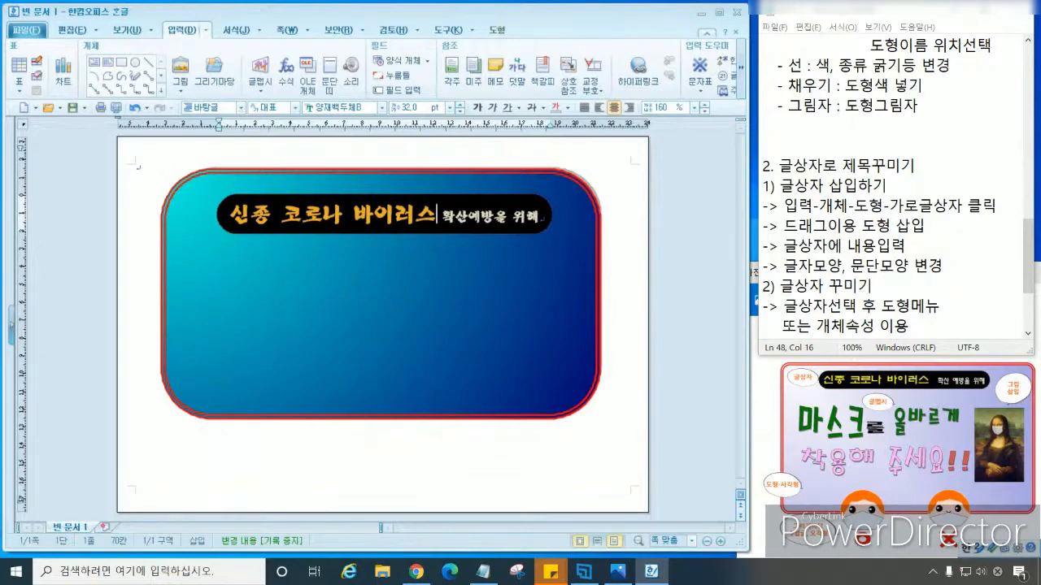
Select the whole title text and look through the available fonts without choosing one
{"action": "left_click_drag", "start_coordinate": [230, 216], "coordinate": [540, 218]}
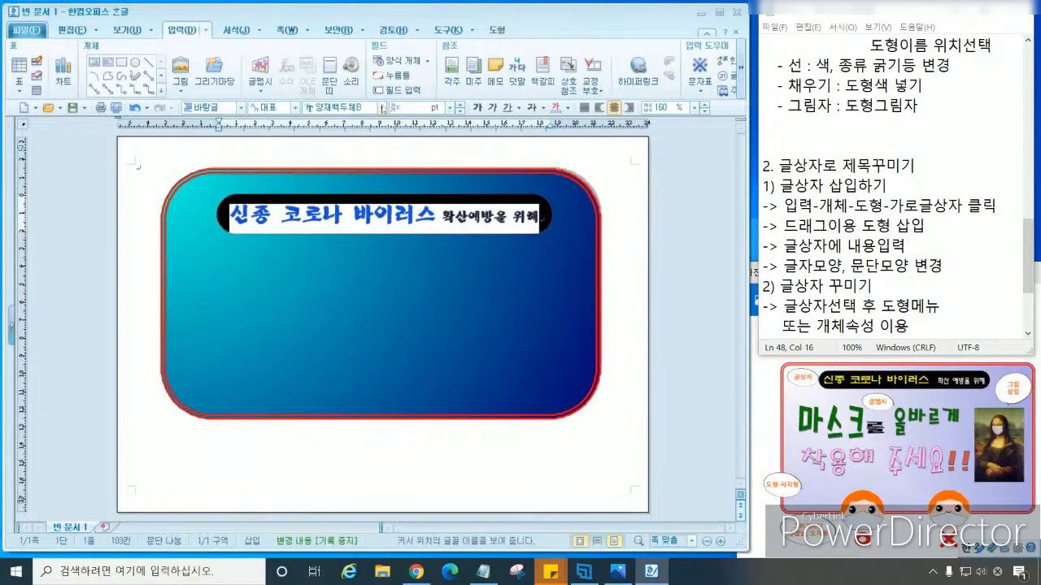
{"action": "left_click", "coordinate": [382, 109]}
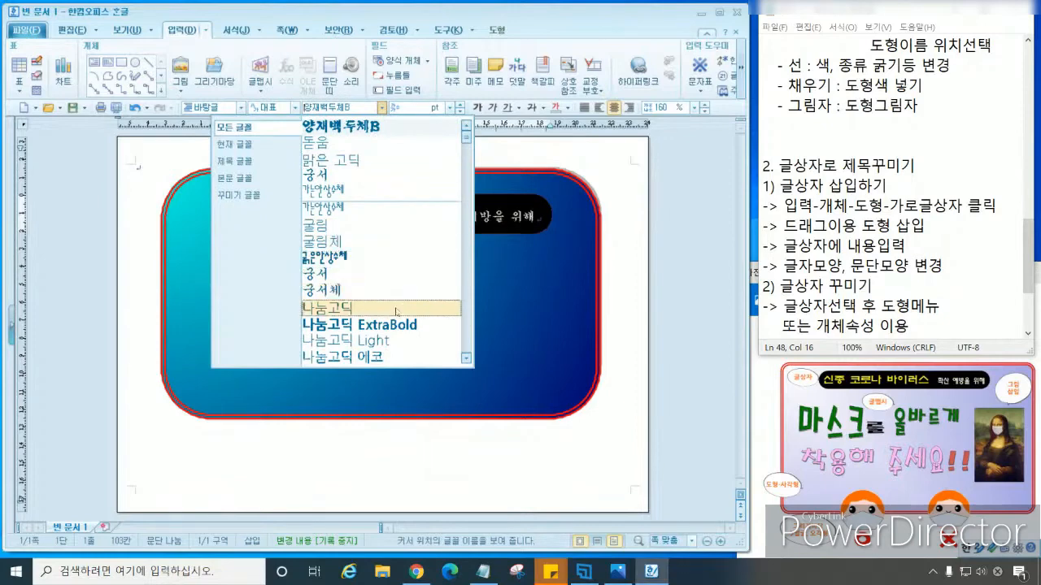
{"action": "scroll", "coordinate": [392, 307], "scroll_direction": "down", "scroll_amount": 4}
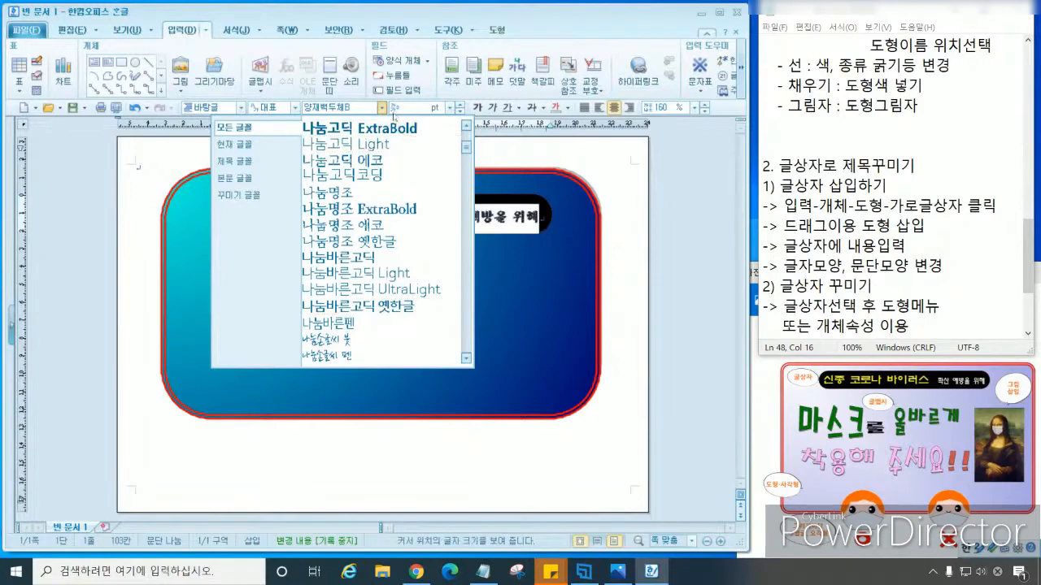
{"action": "scroll", "coordinate": [379, 112], "scroll_direction": "up", "scroll_amount": 1}
{"action": "left_click", "coordinate": [381, 109]}
{"action": "left_click", "coordinate": [417, 259]}
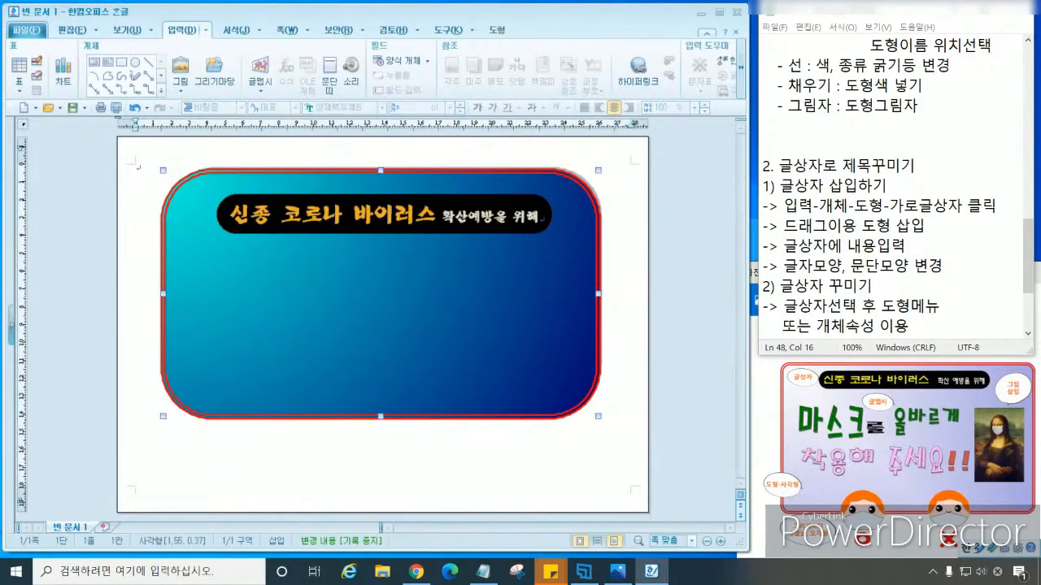
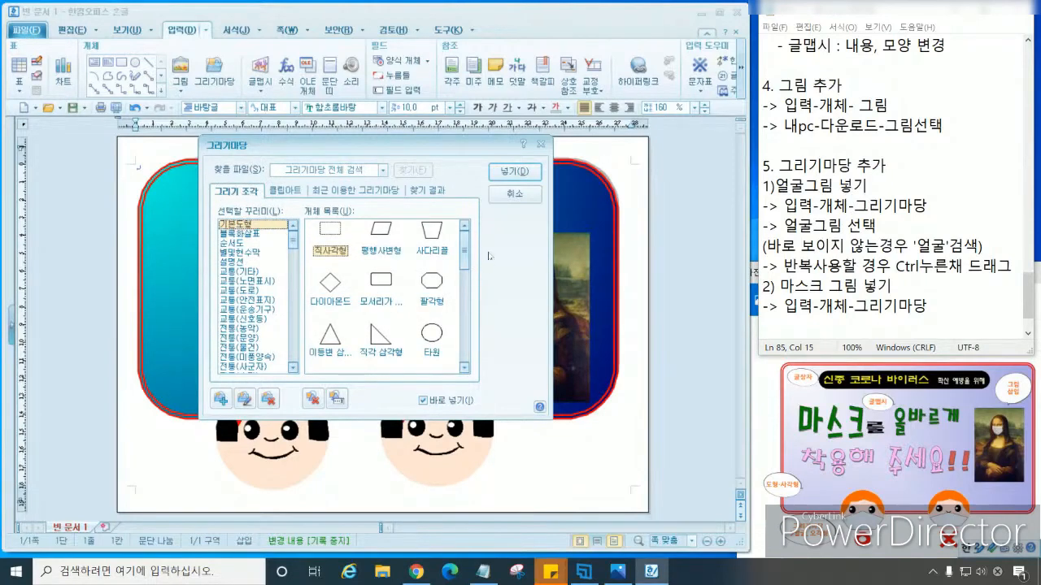
Insert the regular pentagon (정오각형) from the basic shapes over the left girl's mouth, about 27 mm wide and 27 mm high
{"action": "scroll", "coordinate": [468, 257], "scroll_direction": "down", "scroll_amount": 1}
{"action": "left_click_drag", "start_coordinate": [468, 258], "coordinate": [468, 275]}
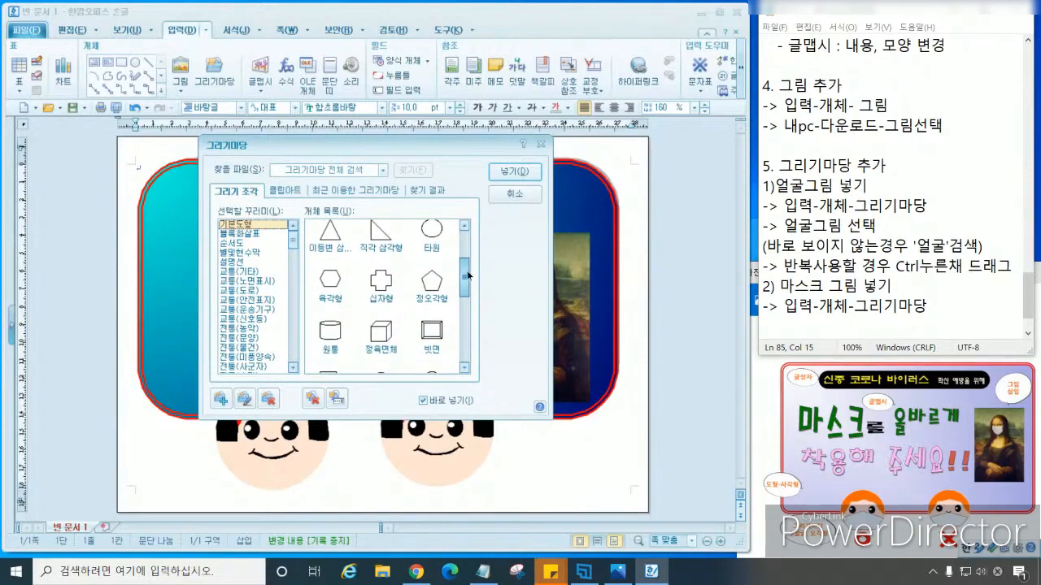
{"action": "scroll", "coordinate": [443, 270], "scroll_direction": "up", "scroll_amount": 3}
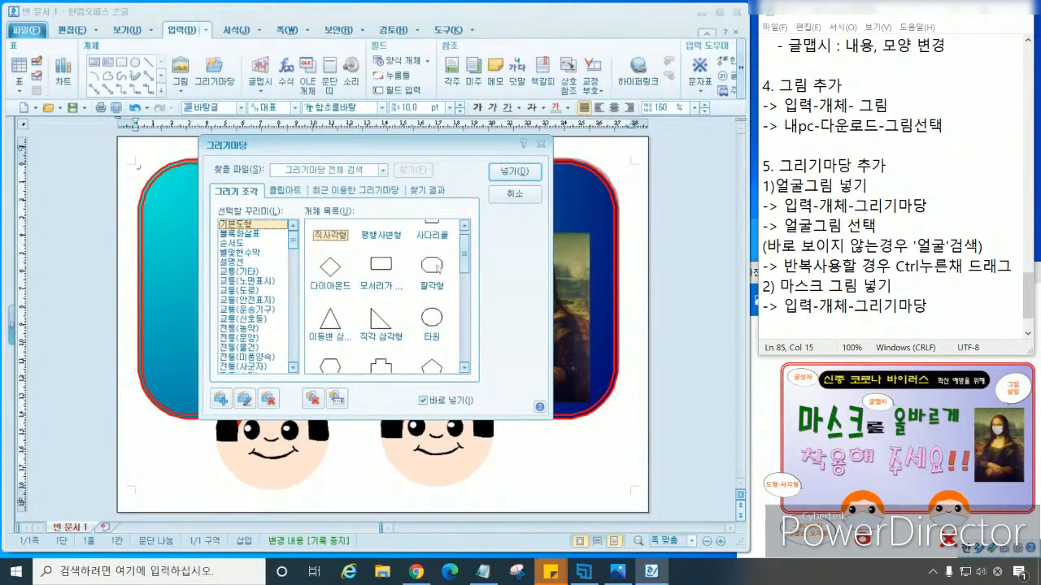
{"action": "mouse_move", "coordinate": [465, 257]}
{"action": "left_mouse_down"}
{"action": "mouse_move", "coordinate": [462, 360]}
{"action": "mouse_move", "coordinate": [465, 252]}
{"action": "mouse_move", "coordinate": [465, 277]}
{"action": "left_mouse_up"}
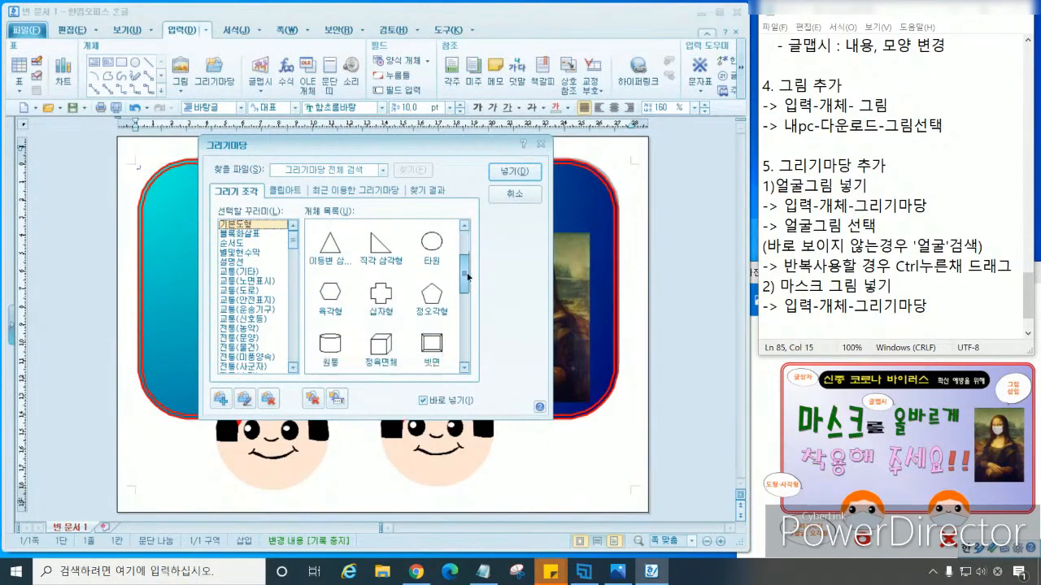
{"action": "left_click", "coordinate": [429, 298]}
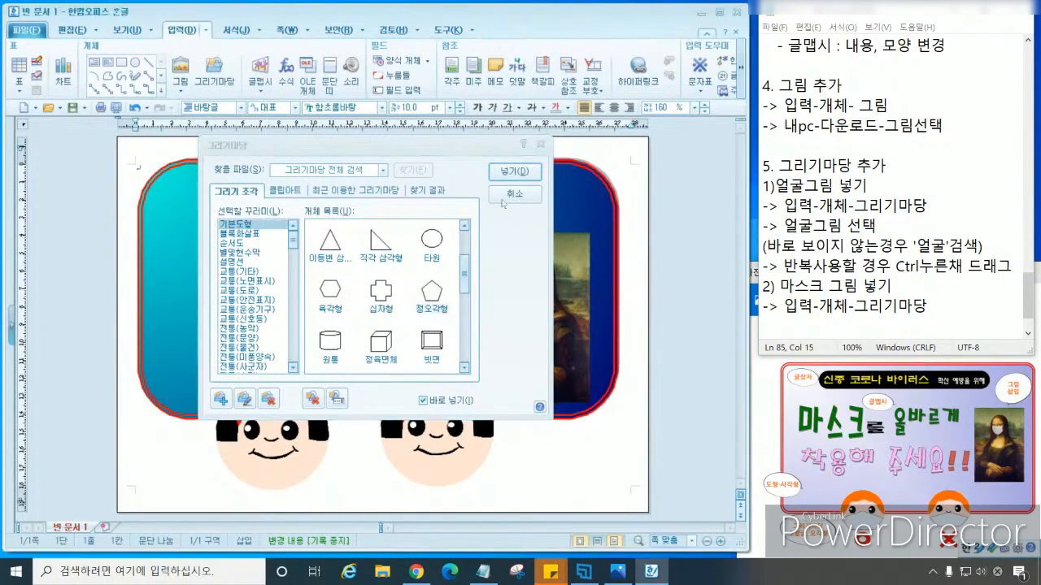
{"action": "left_click", "coordinate": [513, 173]}
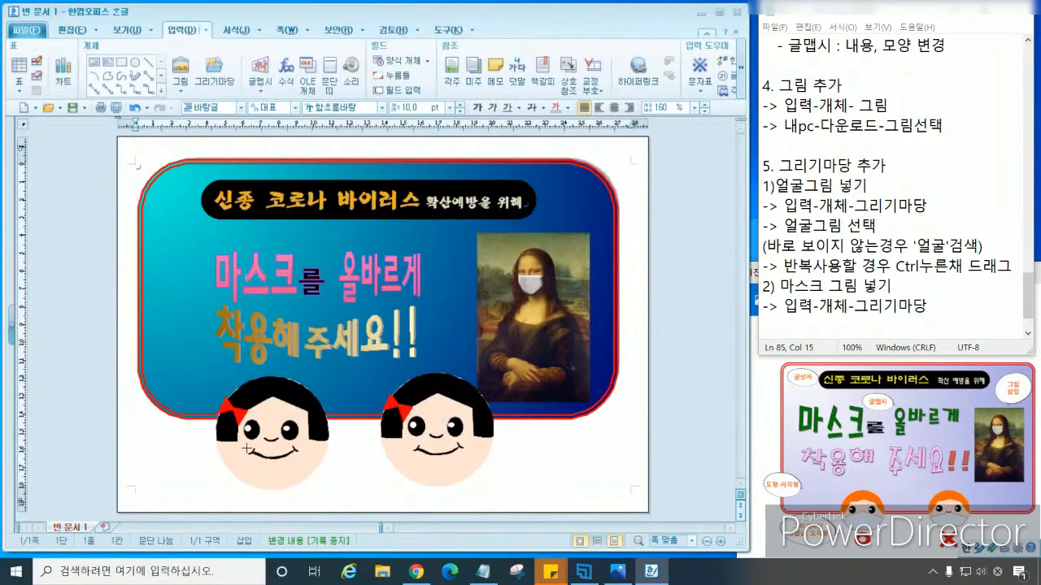
{"action": "left_click_drag", "start_coordinate": [239, 445], "coordinate": [288, 494]}
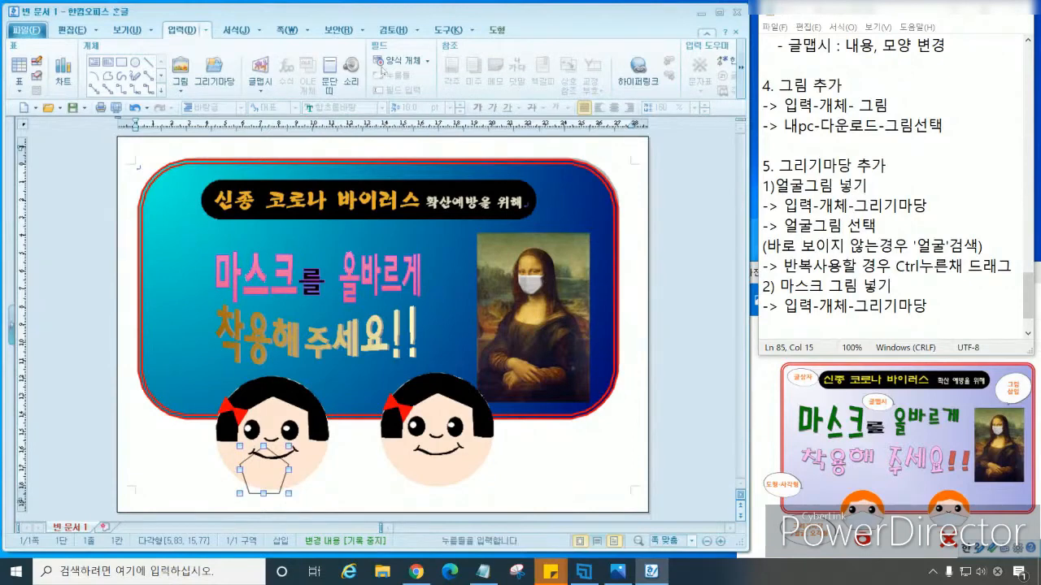
Fill the pentagon with the light gray shade, black 90% lighter (검정 90% 밝게)
{"action": "left_click", "coordinate": [497, 30]}
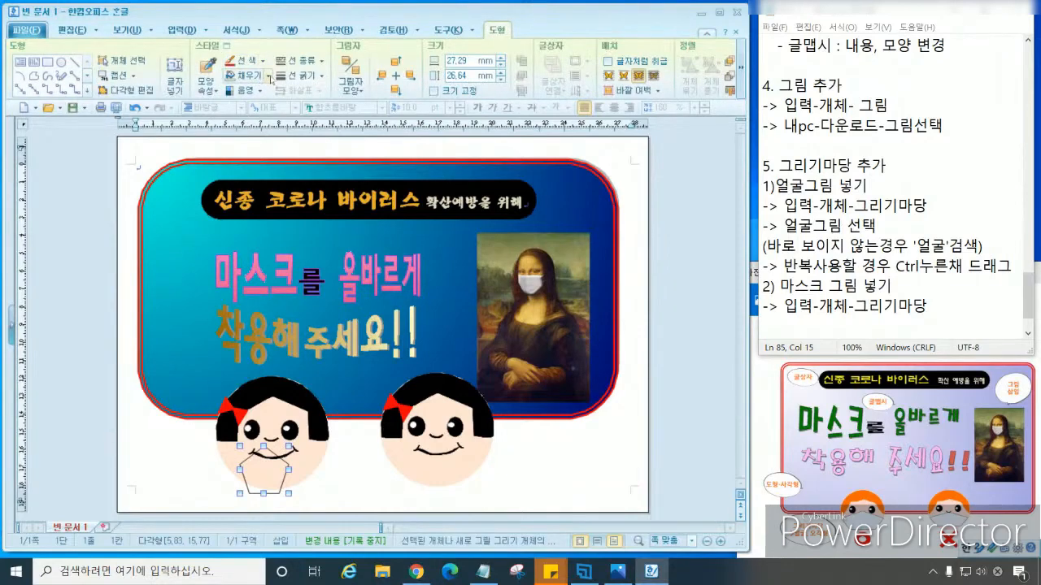
{"action": "left_click", "coordinate": [269, 77]}
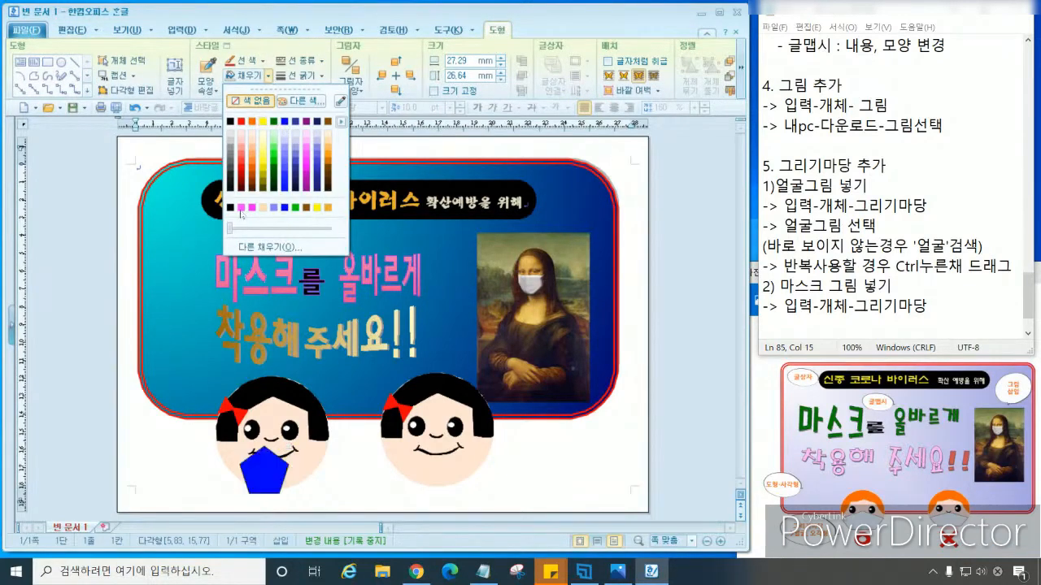
{"action": "left_click", "coordinate": [233, 137]}
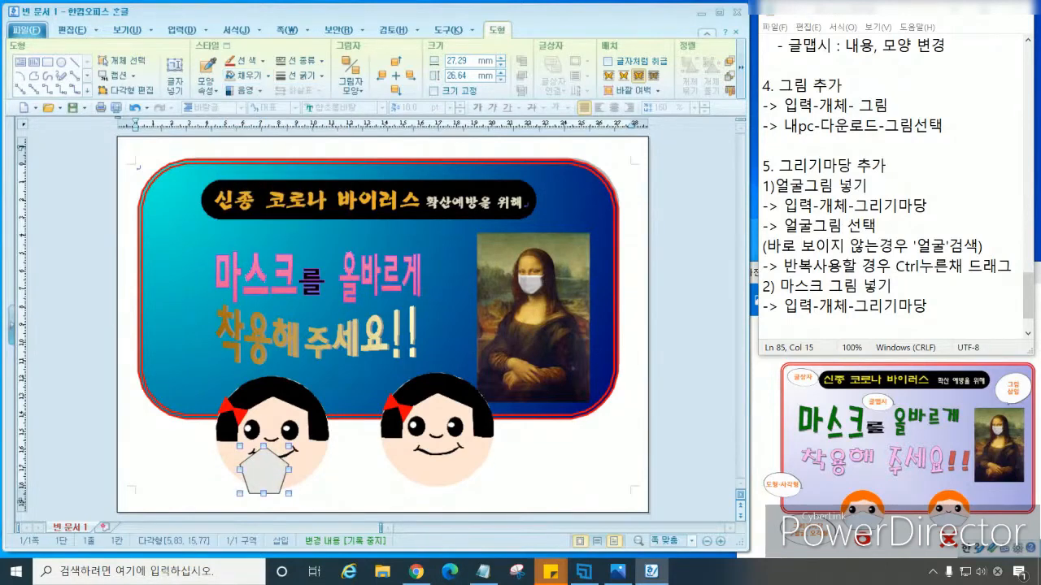
{"action": "left_click", "coordinate": [268, 77]}
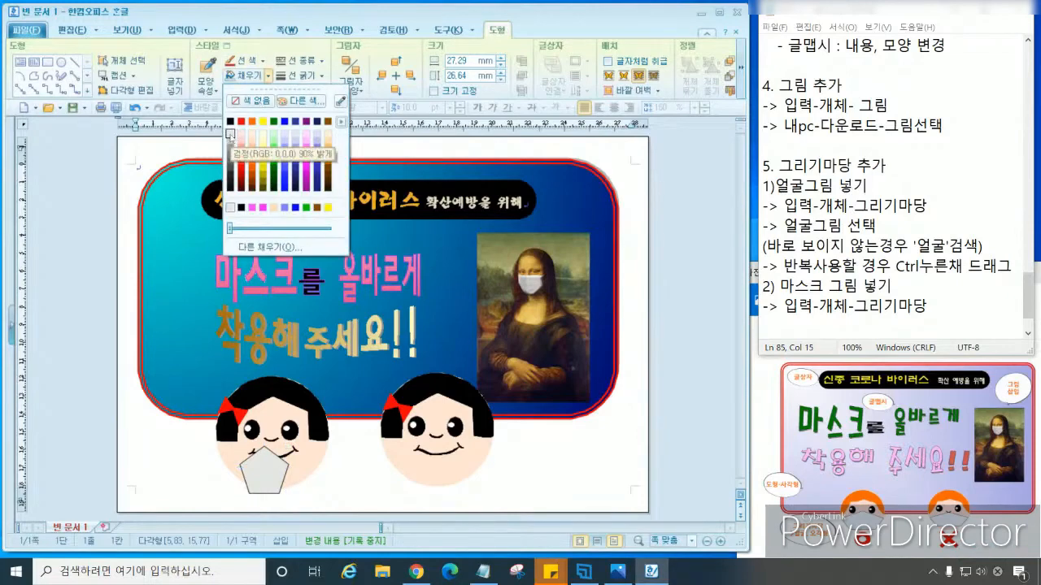
{"action": "left_click", "coordinate": [231, 136]}
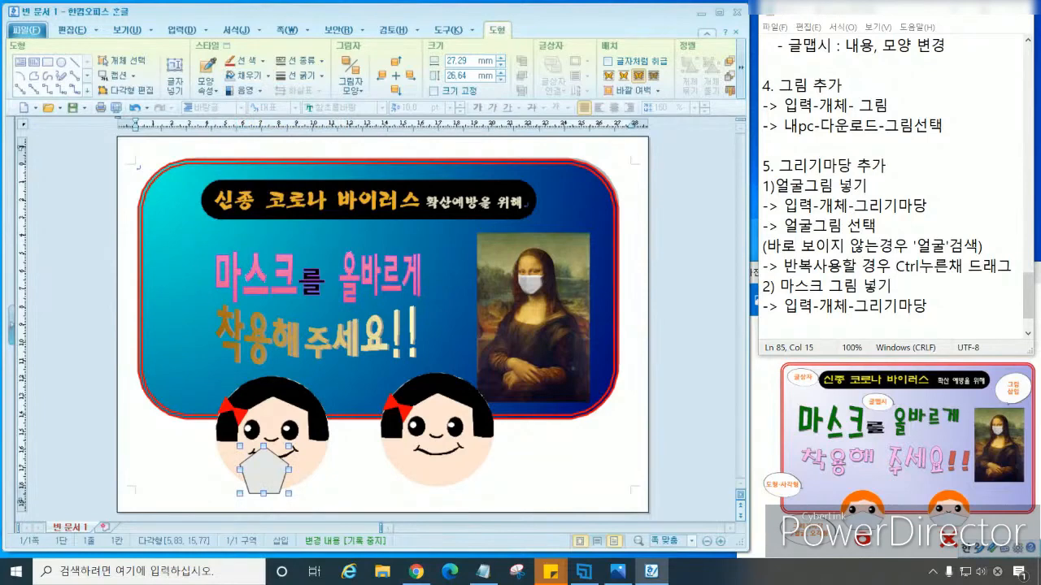
Move the gray pentagon over the left girl's mouth and widen it to about 52 mm as a mask
{"action": "left_click_drag", "start_coordinate": [264, 471], "coordinate": [224, 456]}
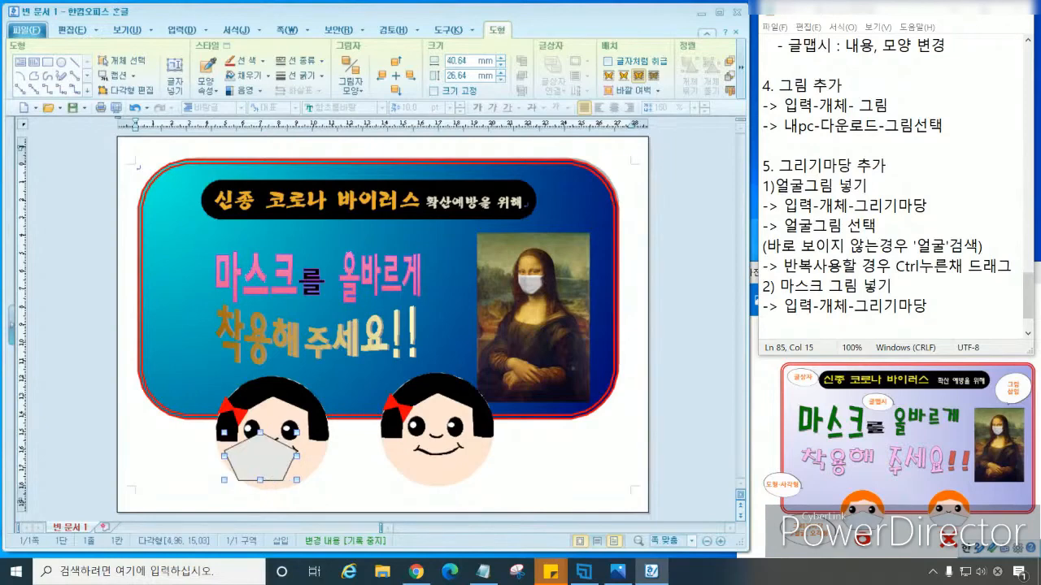
{"action": "left_click_drag", "start_coordinate": [297, 456], "coordinate": [317, 456]}
{"action": "key", "text": "Down"}
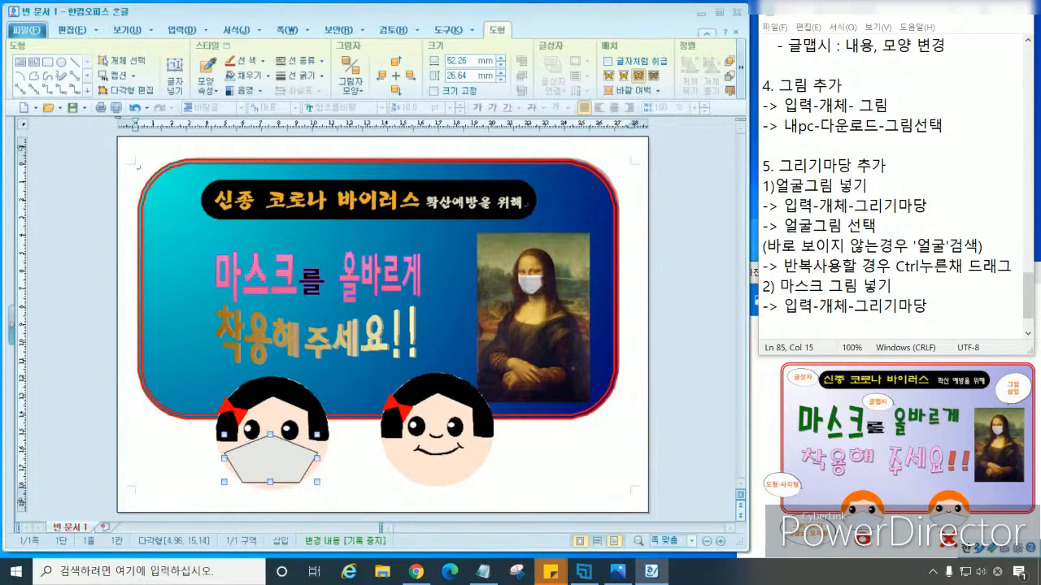
{"action": "left_click", "coordinate": [359, 200]}
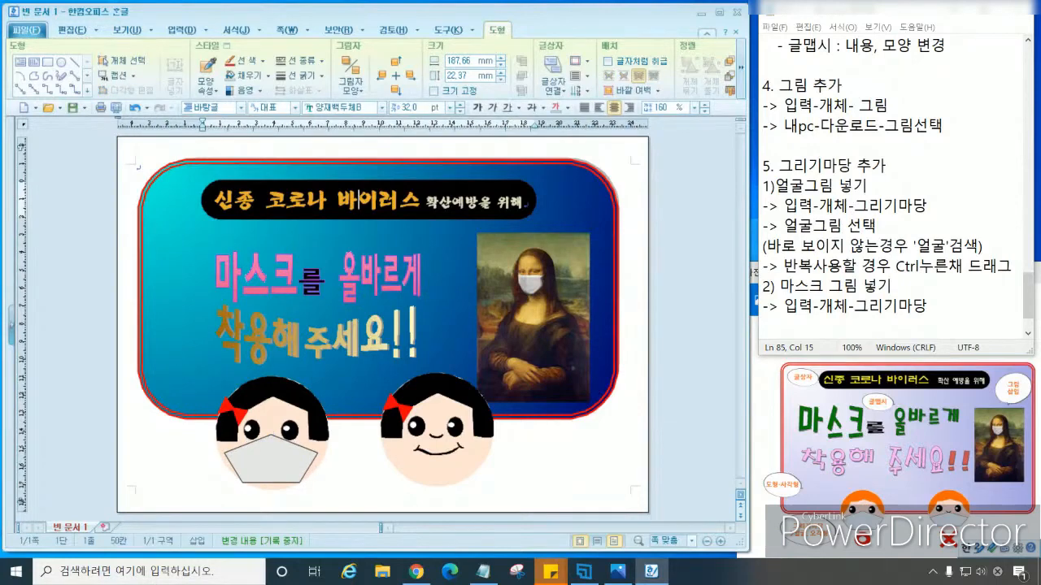
Copy the mask onto the right girl's face and reduce the copy's height to about 23 mm
{"action": "left_click_drag", "start_coordinate": [270, 460], "coordinate": [437, 467]}
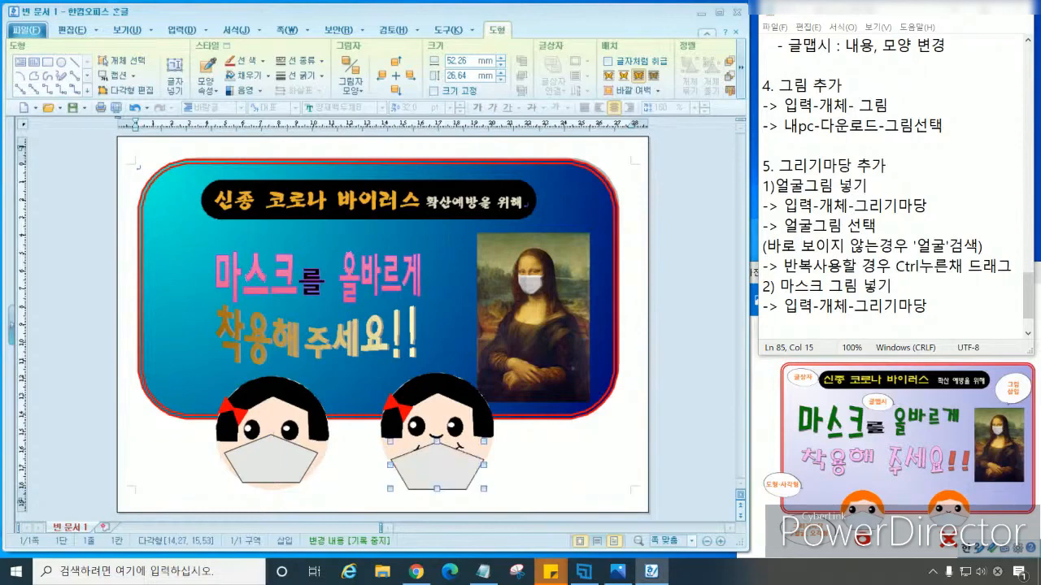
{"action": "mouse_move", "coordinate": [438, 467]}
{"action": "left_mouse_down"}
{"action": "mouse_move", "coordinate": [437, 482]}
{"action": "mouse_move", "coordinate": [437, 462]}
{"action": "left_mouse_up"}
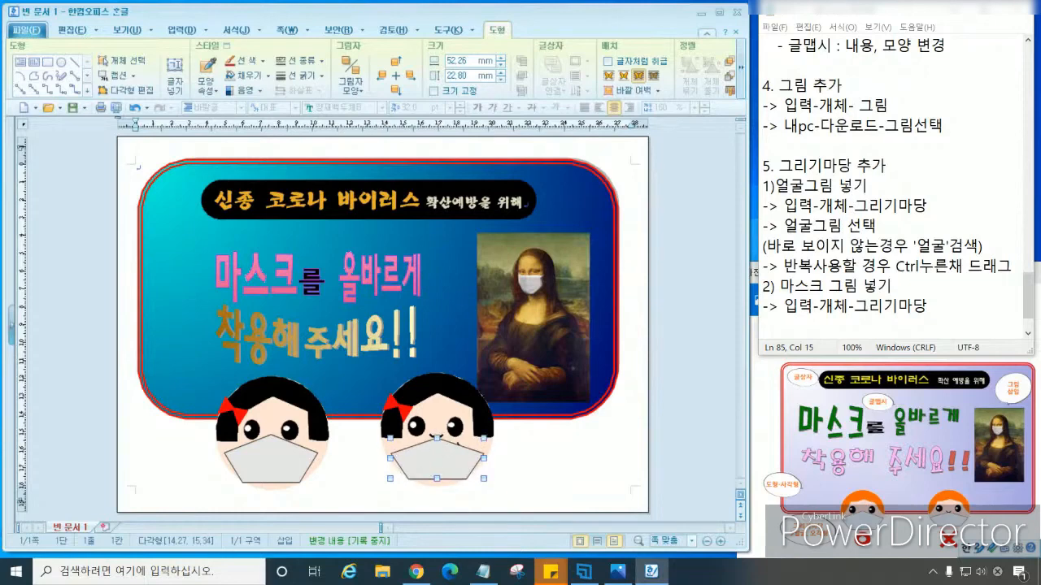
{"action": "key", "text": "Escape"}
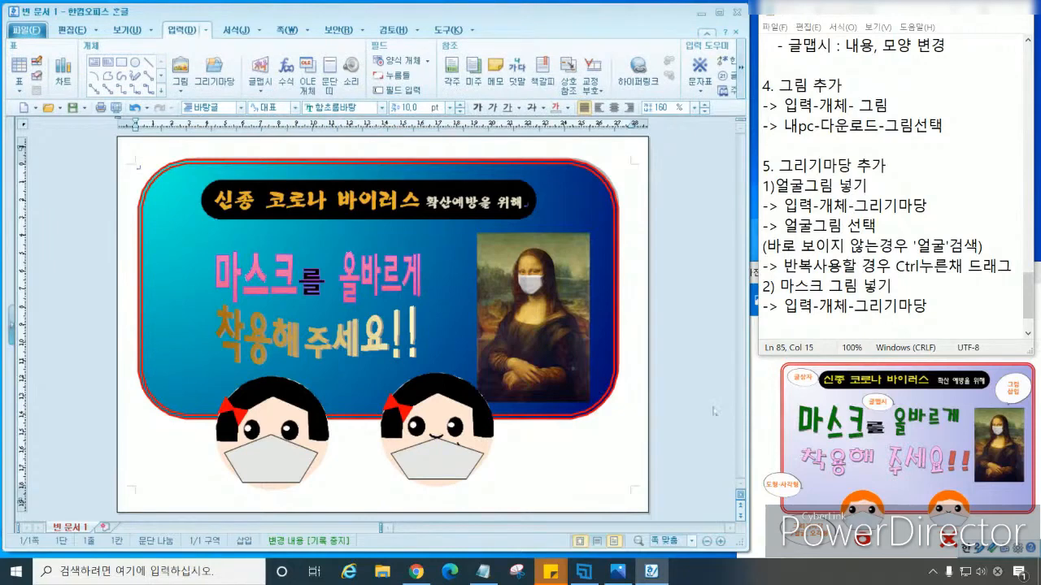
Add the note line "-> 검색창에 '마스크'검색" under the 마스크 그림 넣기 subheading
{"action": "left_click", "coordinate": [786, 326]}
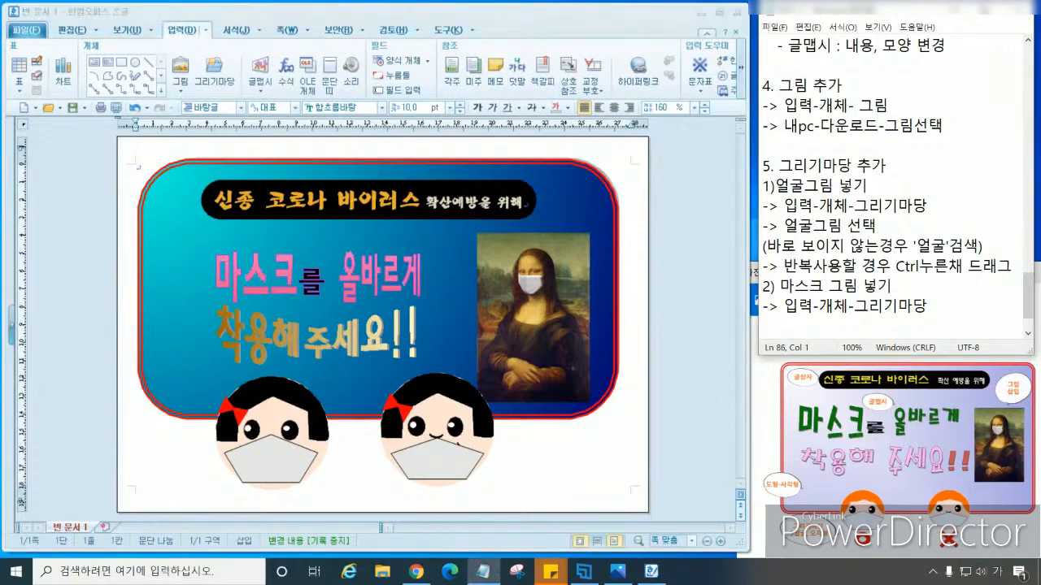
{"action": "type", "text": "-> ㄱ"}
{"action": "left_click_drag", "start_coordinate": [979, 245], "coordinate": [912, 245]}
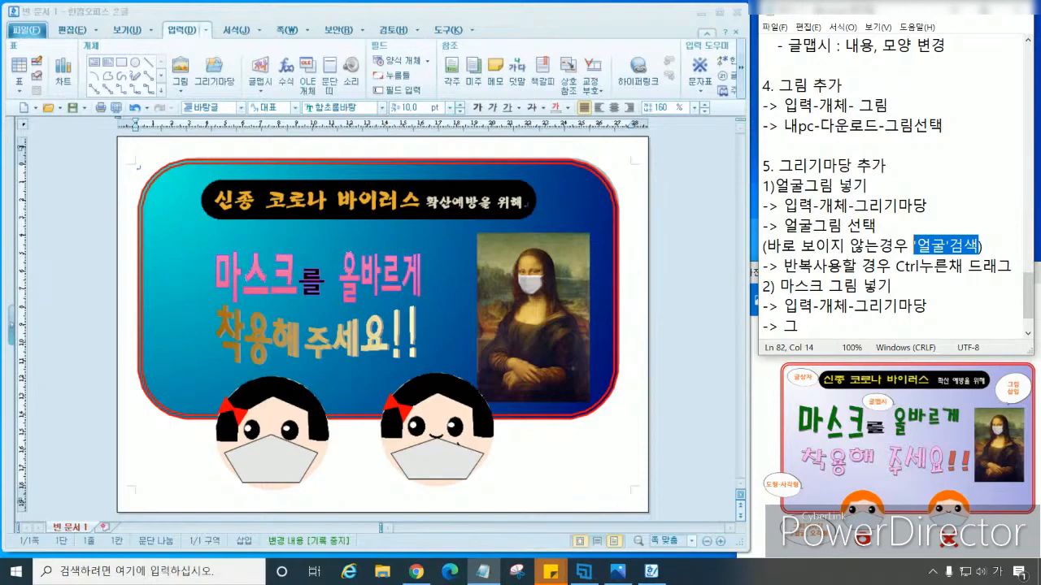
{"action": "left_click", "coordinate": [800, 326]}
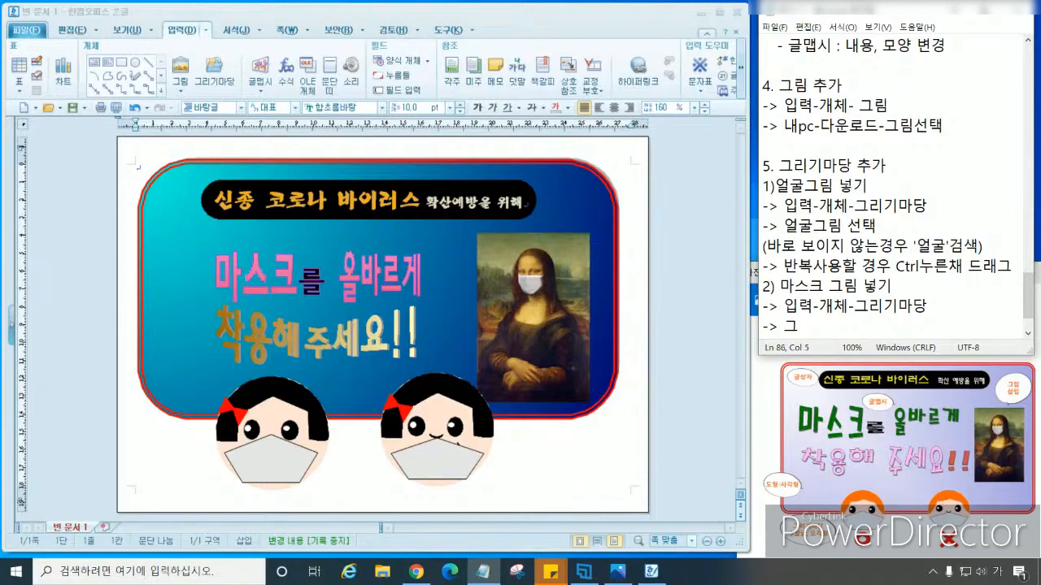
{"action": "key", "text": "BackSpace"}
{"action": "type", "text": "검색창에 "}
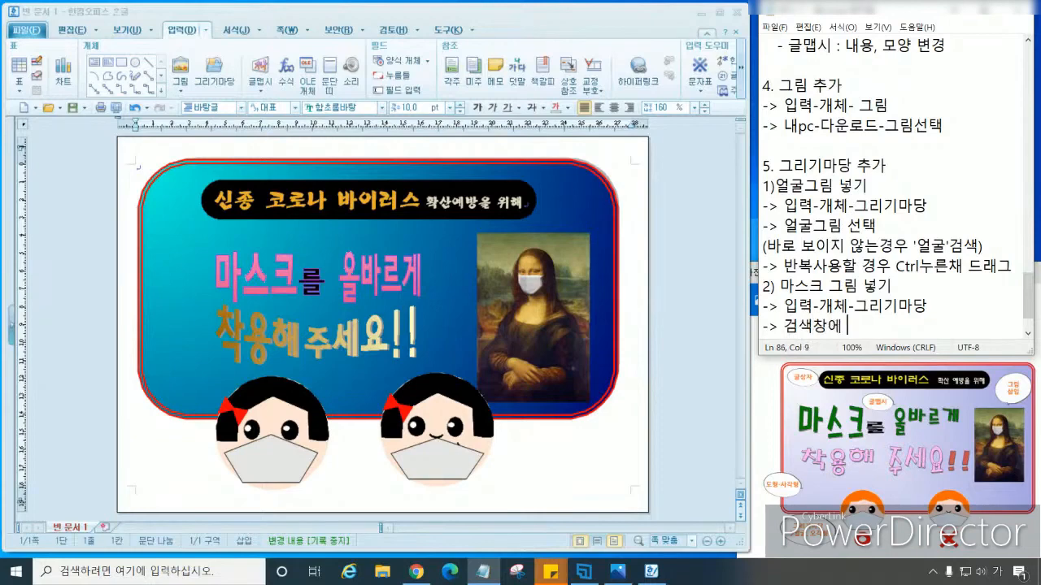
{"action": "type", "text": "'aktmzm"}
{"action": "key", "text": "BackSpace"}
{"action": "key", "text": "BackSpace"}
{"action": "key", "text": "BackSpace"}
{"action": "key", "text": "BackSpace"}
{"action": "key", "text": "BackSpace"}
{"action": "key", "text": "BackSpace"}
{"action": "key", "text": "Hangul"}
{"action": "type", "text": "마스크'검색"}
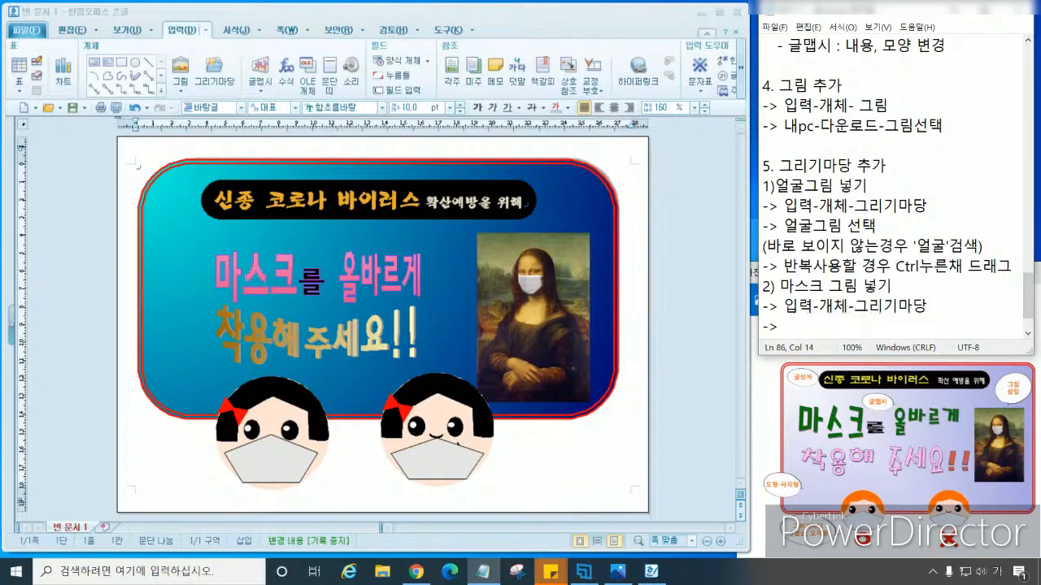
Add the note line "또는 그리기조각-기본도형-도형선택" beneath the '마스크' search line, checking the clip-art category names for the wording
{"action": "key", "text": "Return"}
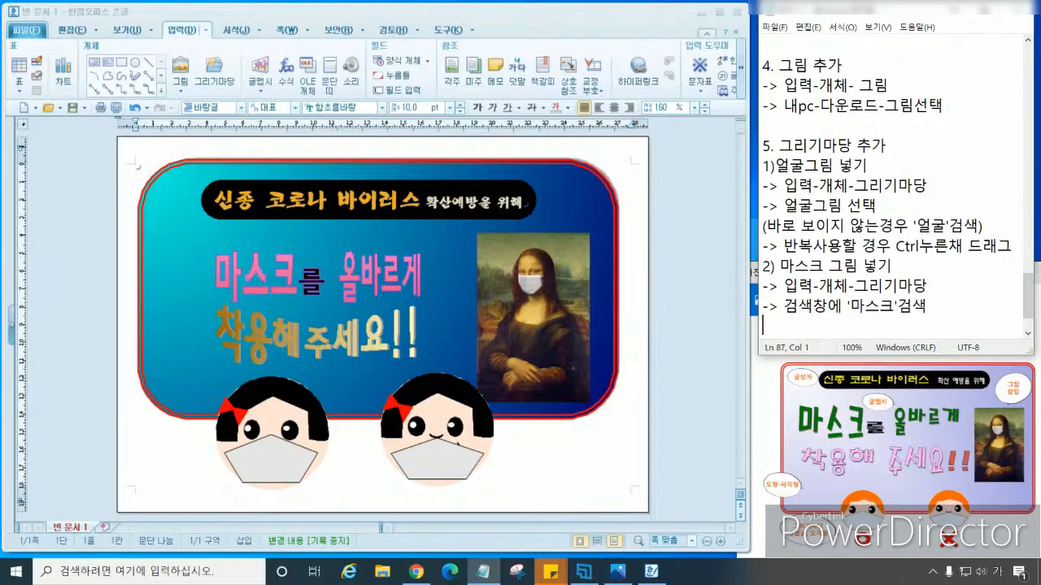
{"action": "type", "text": "또는"}
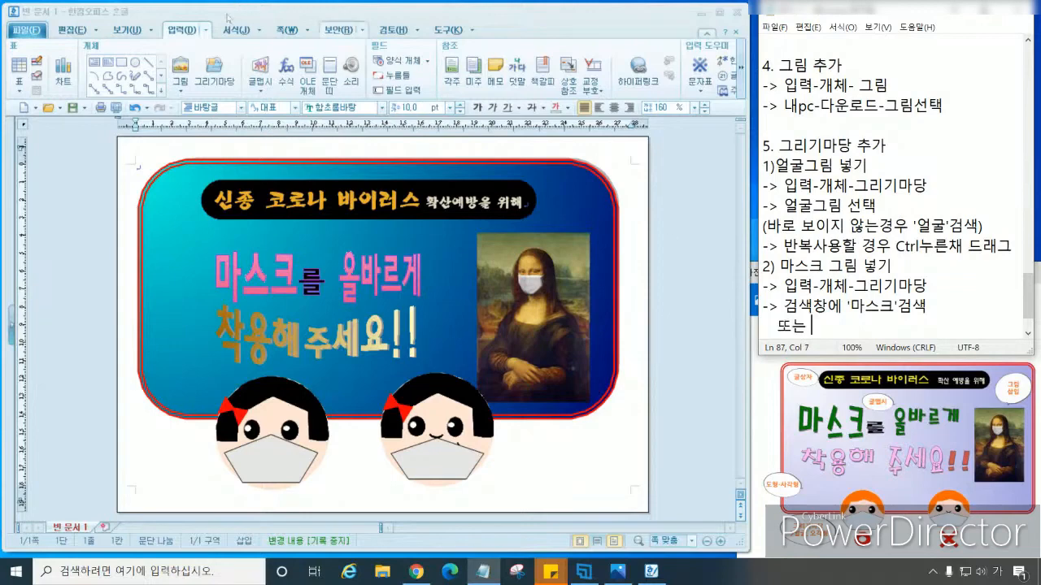
{"action": "left_click", "coordinate": [217, 67]}
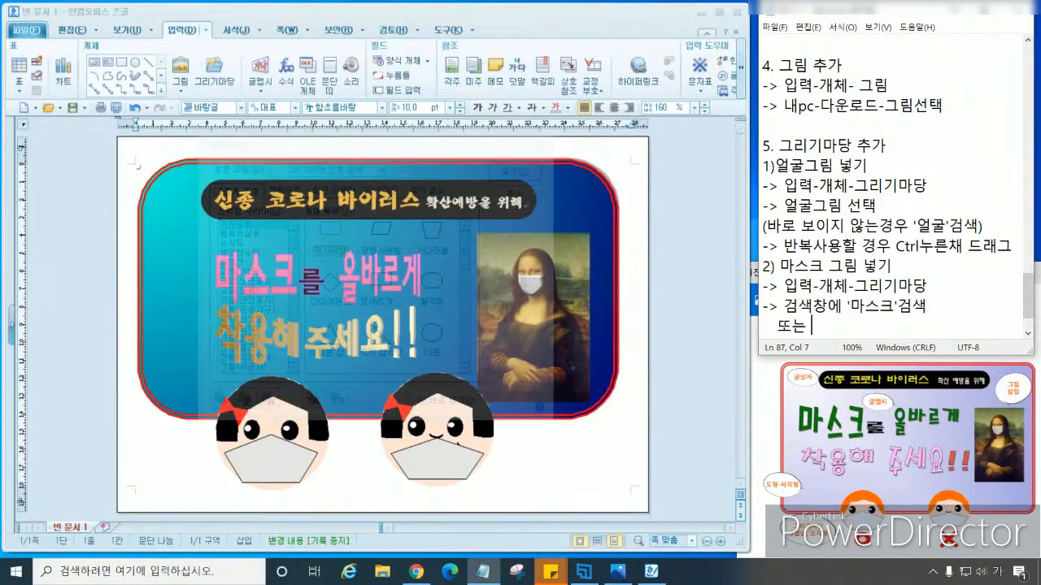
{"action": "type", "text": "그리기조"}
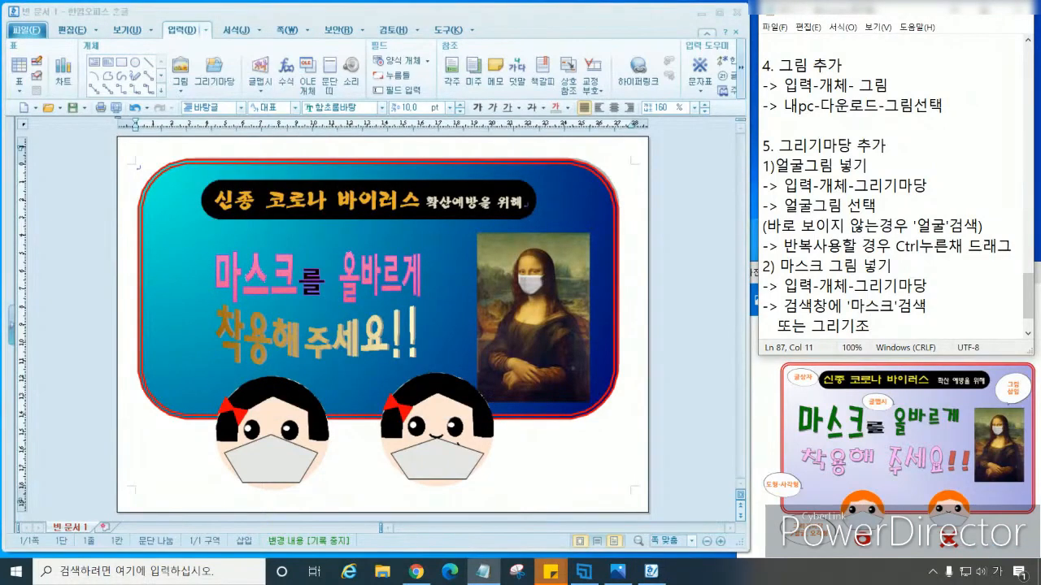
{"action": "type", "text": "각-기본도"}
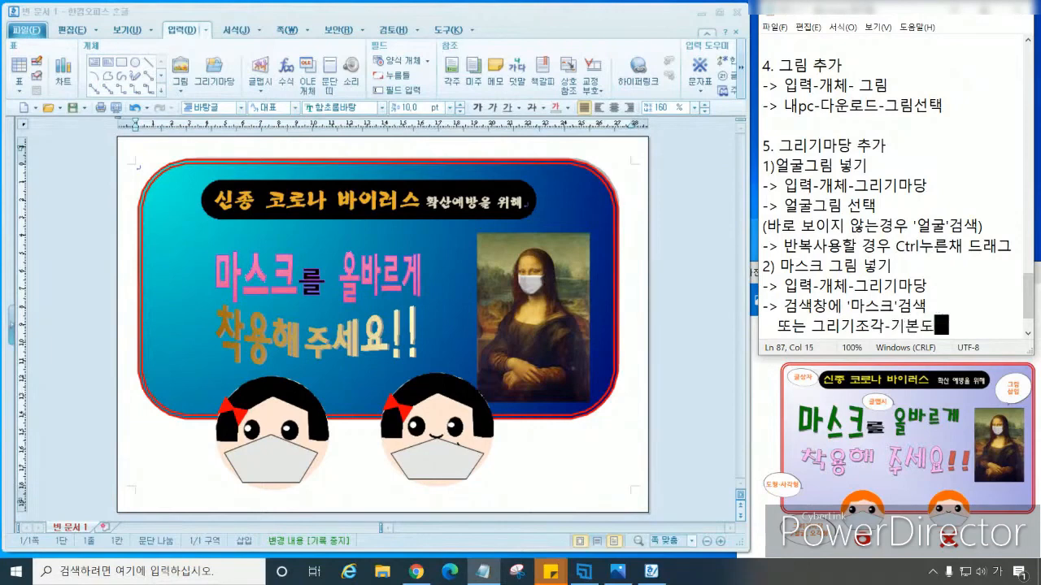
{"action": "type", "text": "형에서"}
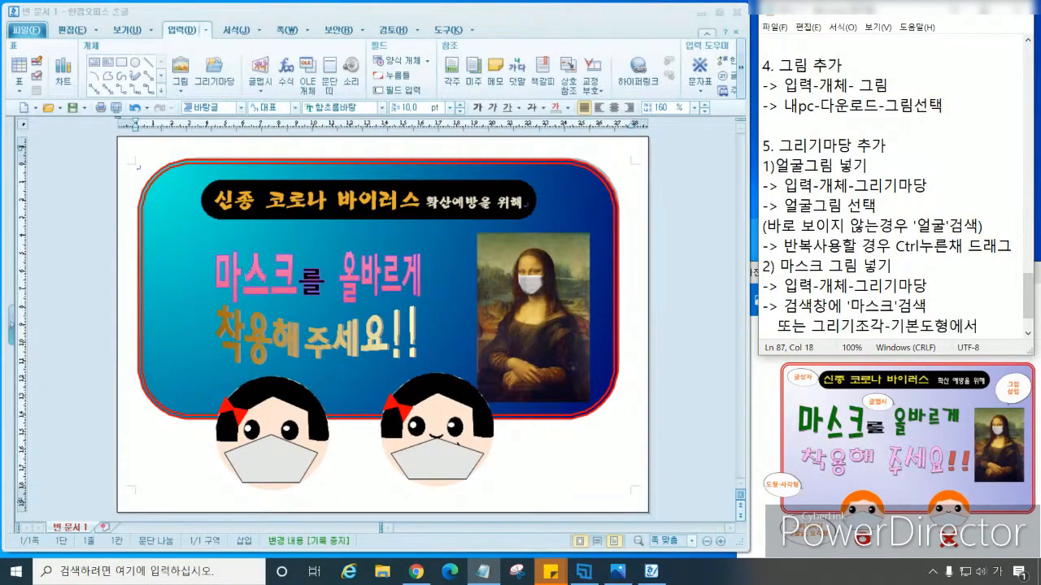
{"action": "key", "text": "BackSpace"}
{"action": "key", "text": "BackSpace"}
{"action": "type", "text": "-동"}
{"action": "key", "text": "BackSpace"}
{"action": "type", "text": "형선택"}
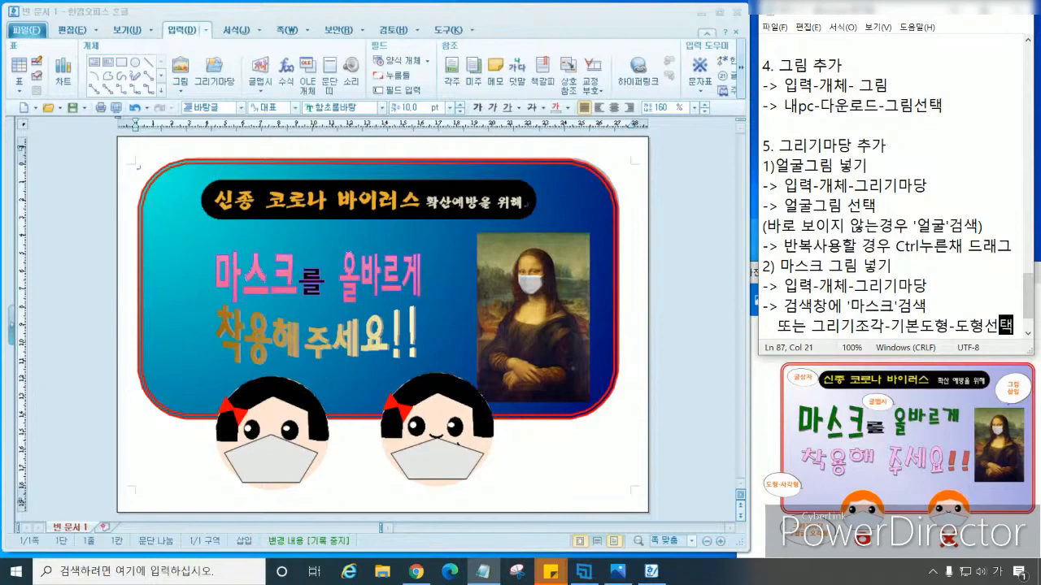
{"action": "key", "text": "Return"}
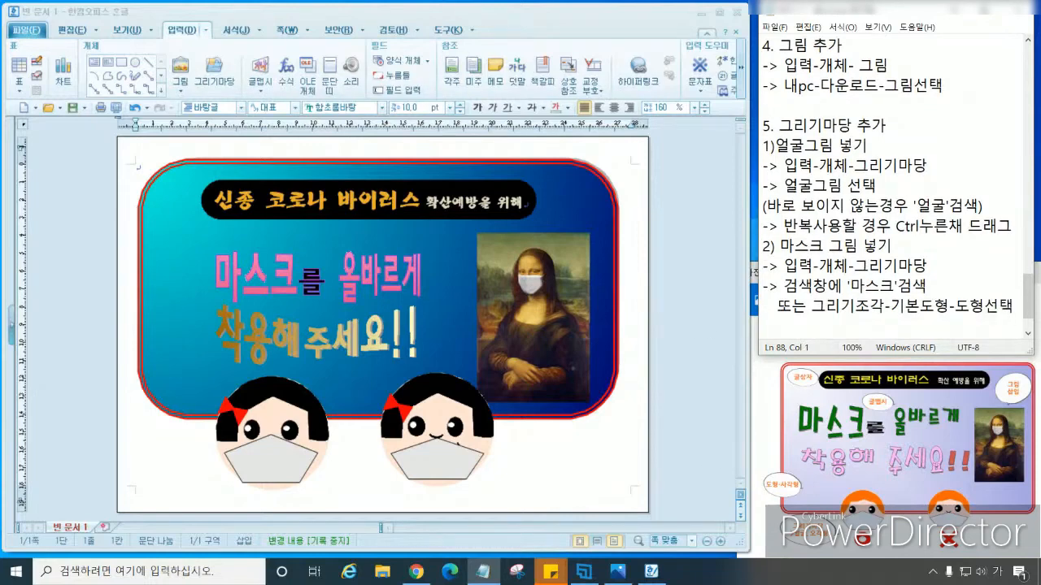
{"action": "left_click", "coordinate": [271, 461]}
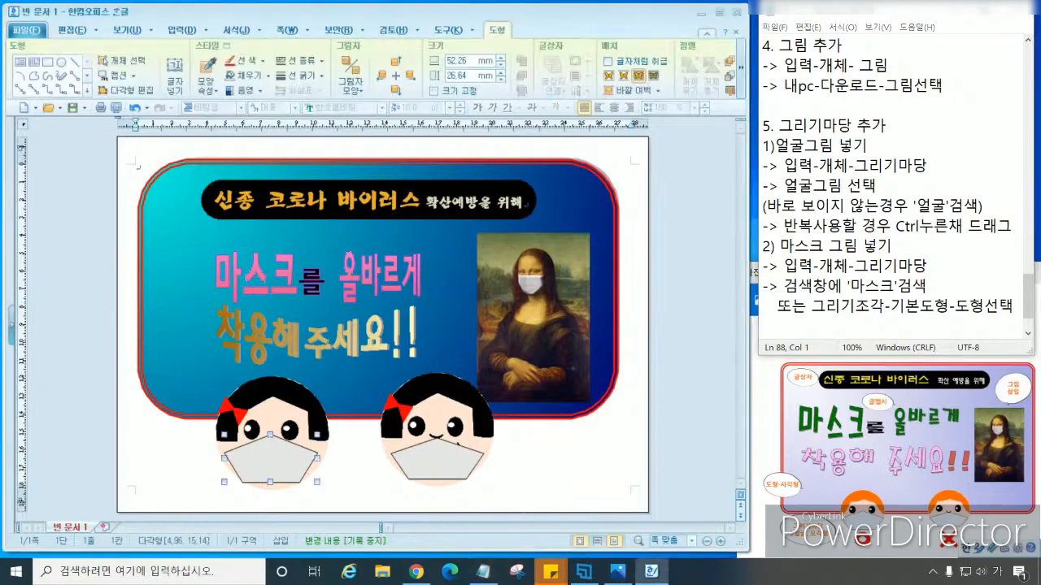
{"action": "left_click", "coordinate": [436, 461]}
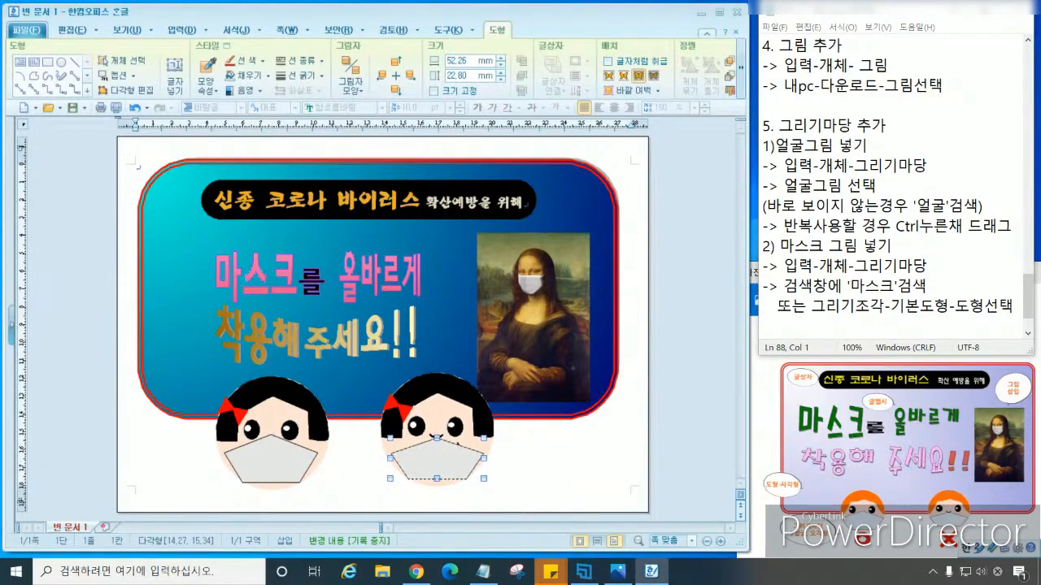
{"action": "key", "text": "Escape"}
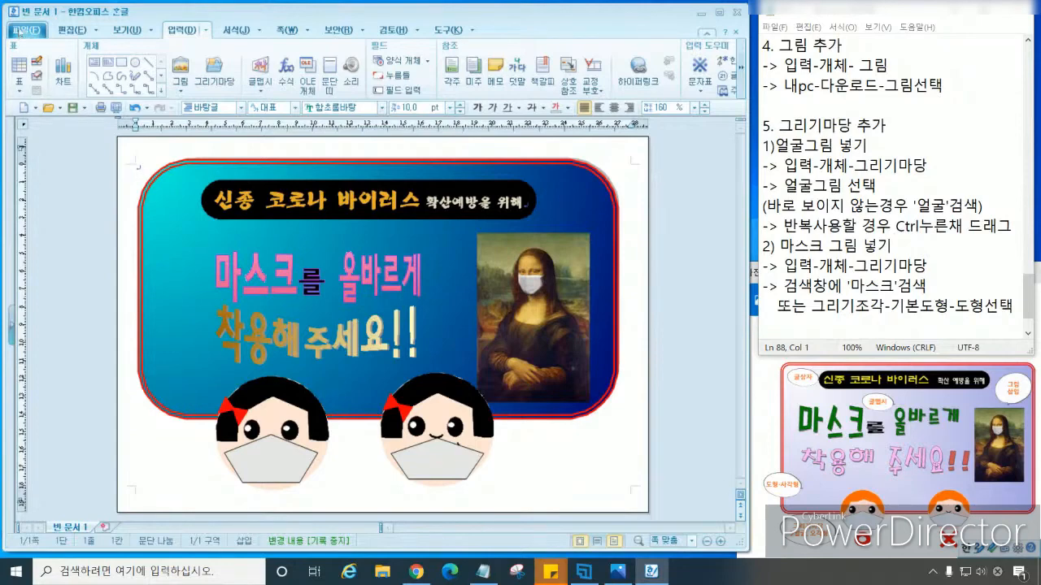
Start saving the poster document and choose a subfolder on a drive under 내 컴퓨터 as the save location
{"action": "left_click", "coordinate": [20, 32]}
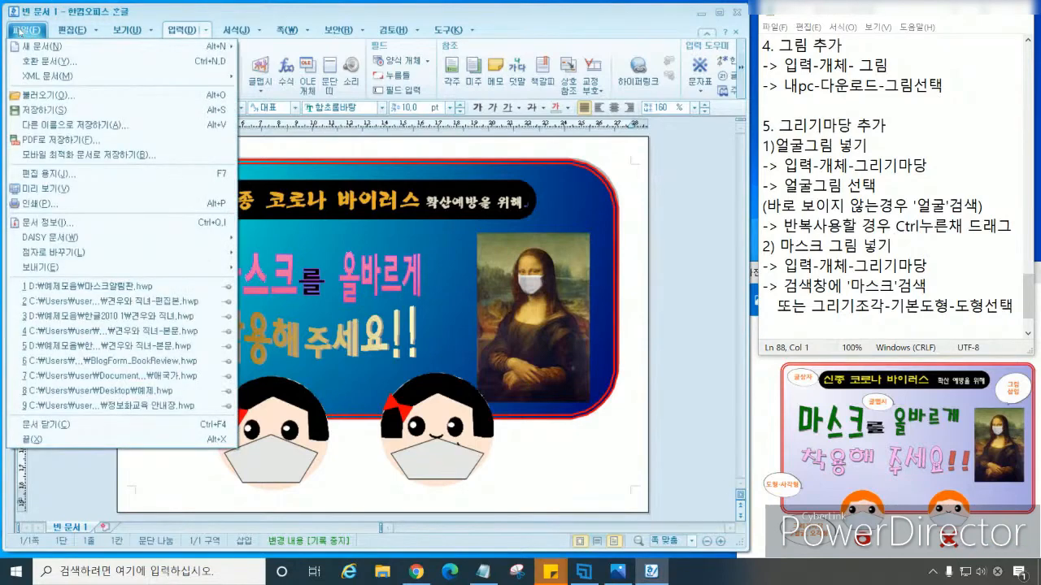
{"action": "left_click", "coordinate": [51, 116]}
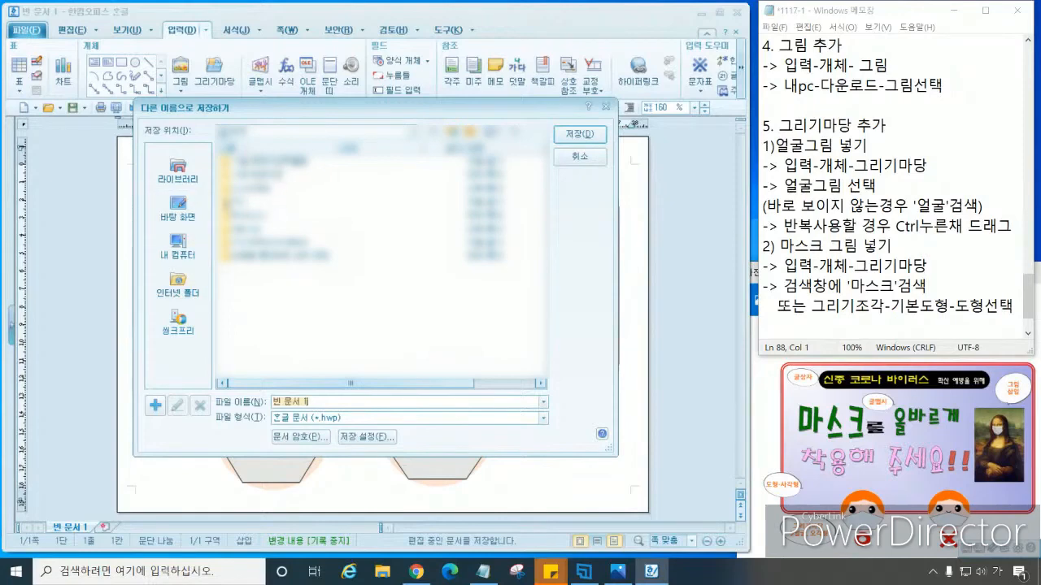
{"action": "left_click", "coordinate": [182, 243]}
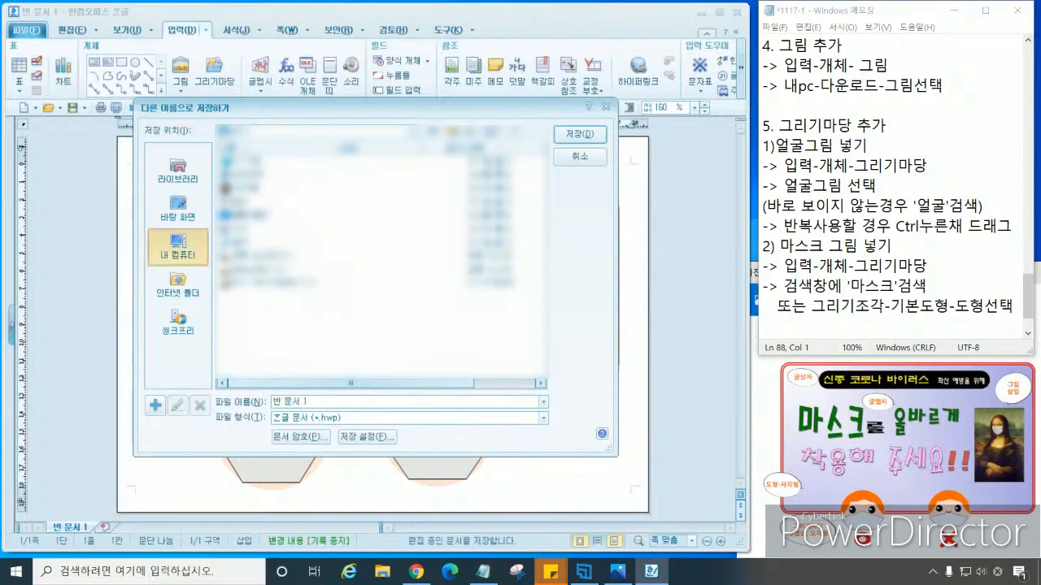
{"action": "double_click", "coordinate": [250, 202]}
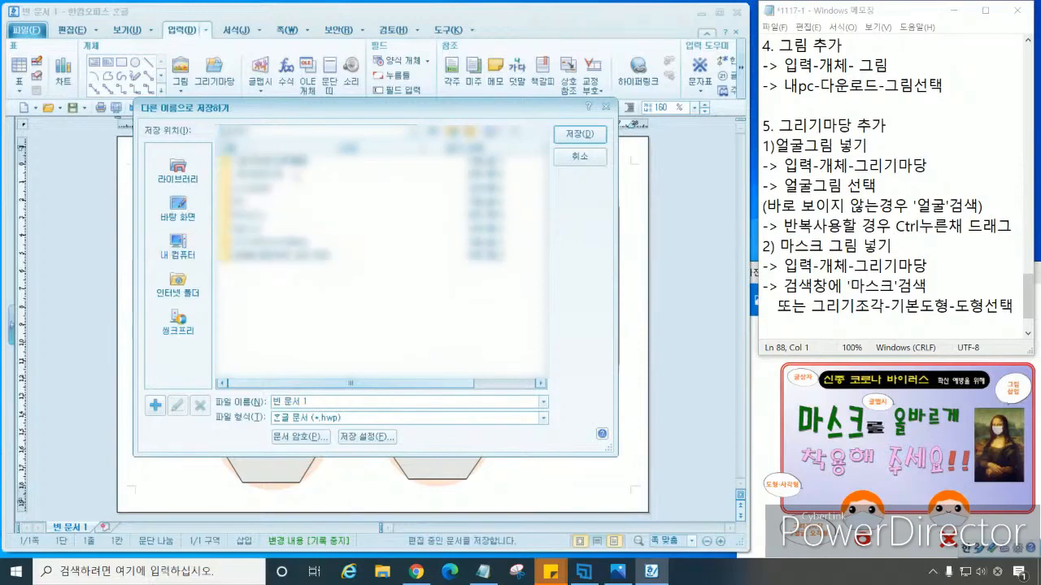
{"action": "double_click", "coordinate": [270, 175]}
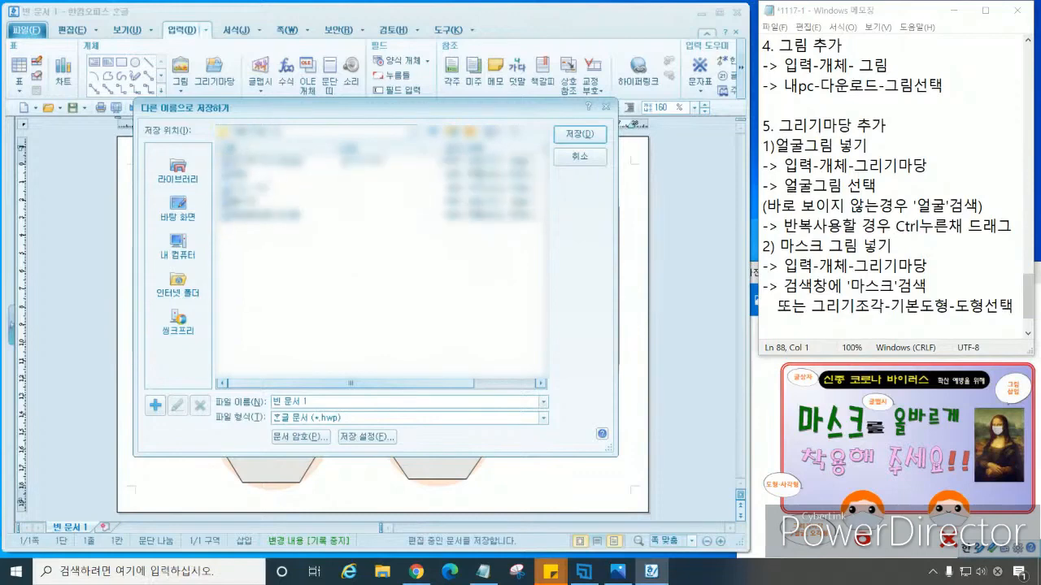
Name the file "안내문서마스크착용" and save it as a Hangul document (*.hwp)
{"action": "left_click_drag", "start_coordinate": [314, 401], "coordinate": [246, 402]}
{"action": "type", "text": "안내"}
{"action": "type", "text": "문"}
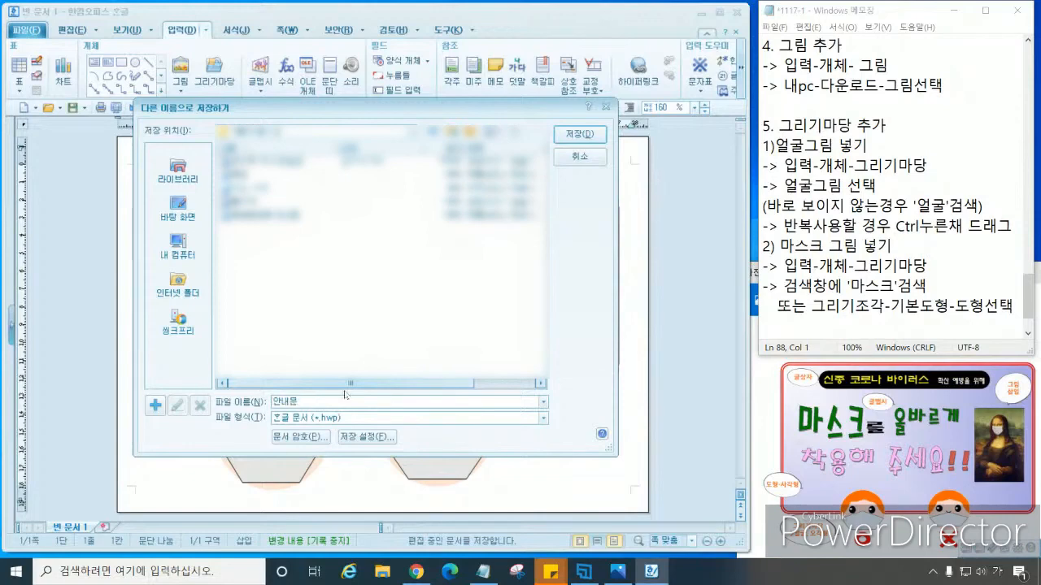
{"action": "type", "text": "서"}
{"action": "type", "text": "마스크"}
{"action": "type", "text": "착용"}
{"action": "left_click", "coordinate": [580, 134]}
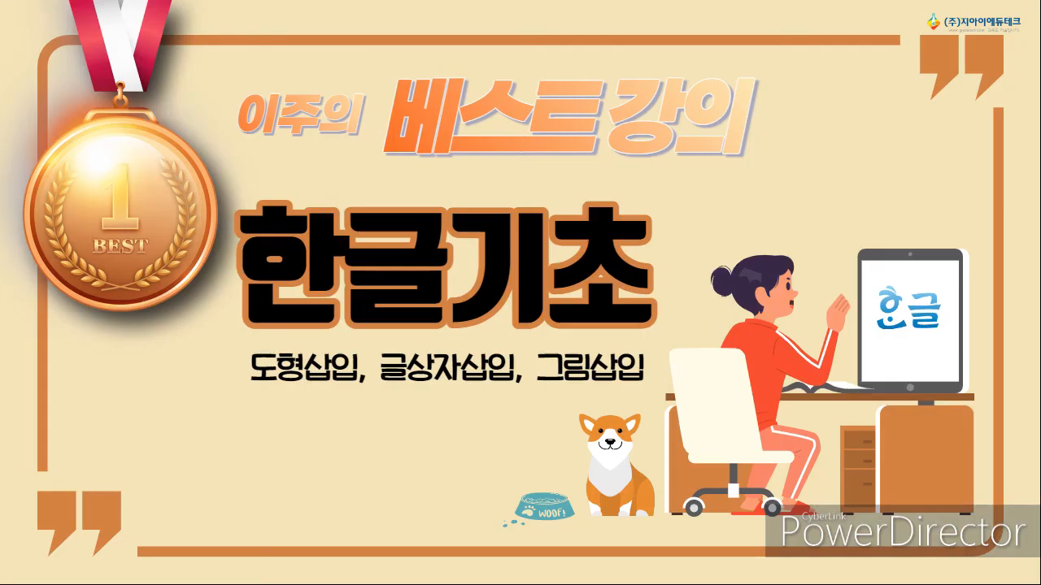